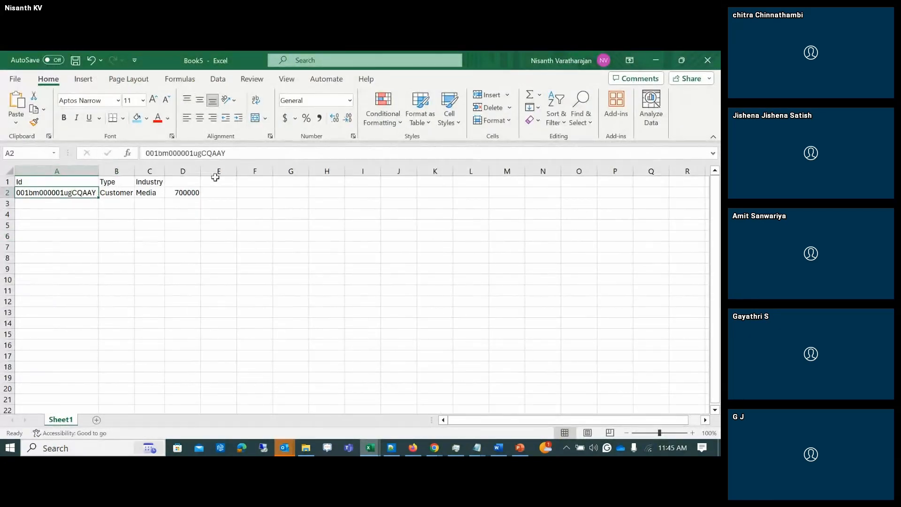
Enter AR as the heading above the 700000 value in cell D1.
click(186, 182)
text(AR)
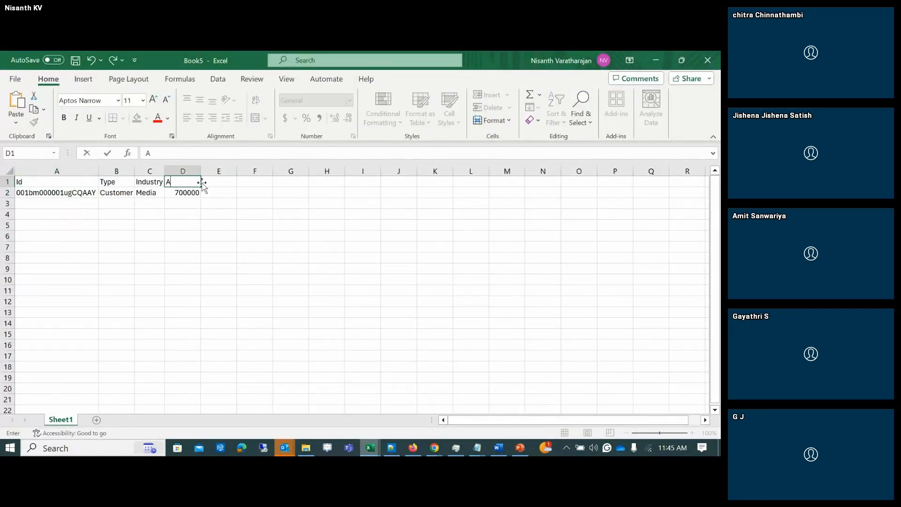
click(150, 239)
Switch to the browser and display the details of the Abbott358 Inc account.
key(alt+Tab)
key(alt+Tab)
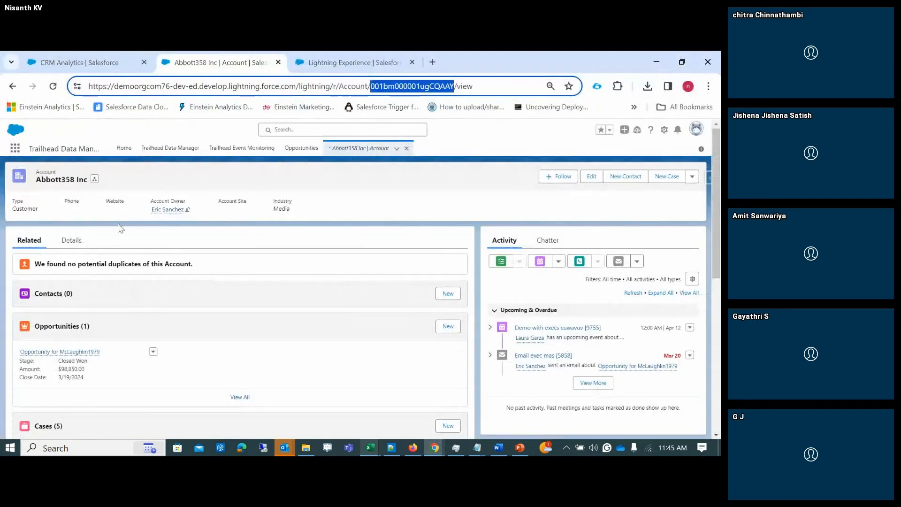
click(66, 240)
Refresh the Data Manager jobs list and review the progress details of the Upsert Operation Logic Recipe_recipe job.
click(91, 60)
click(336, 62)
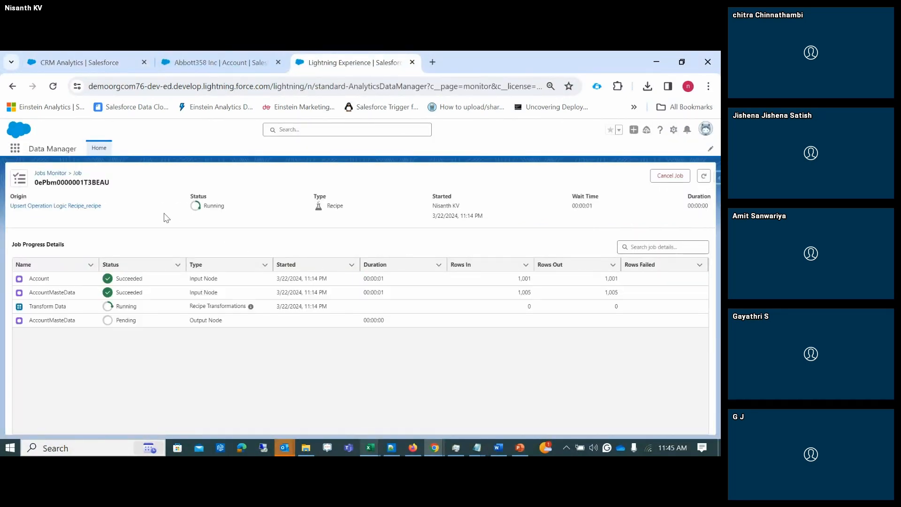
click(51, 173)
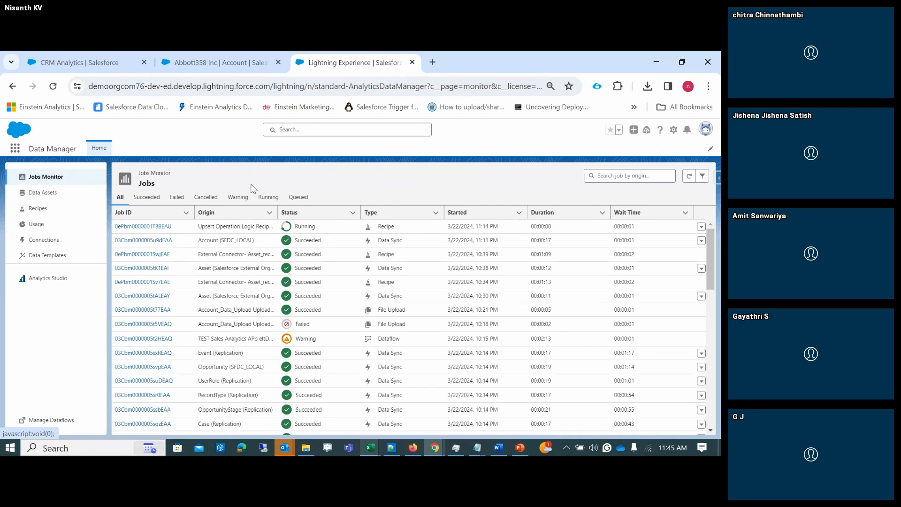
drag(277, 212, 308, 209)
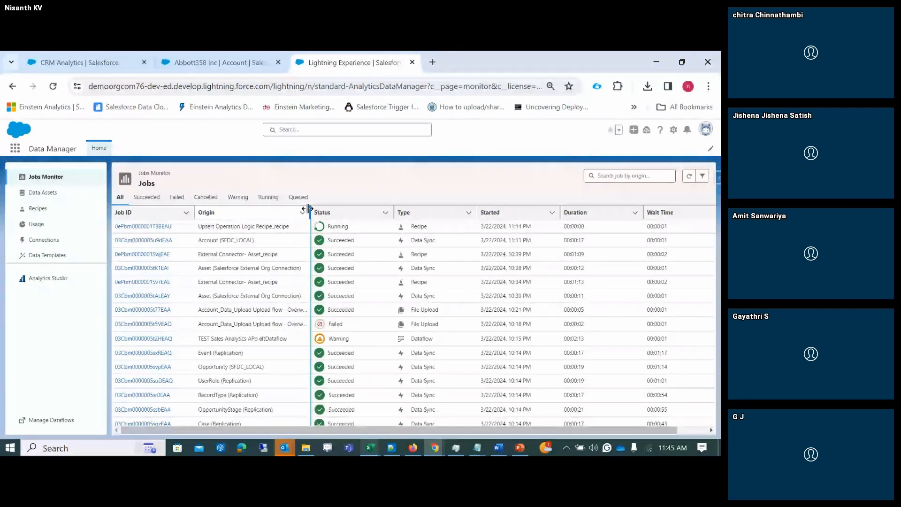
click(688, 176)
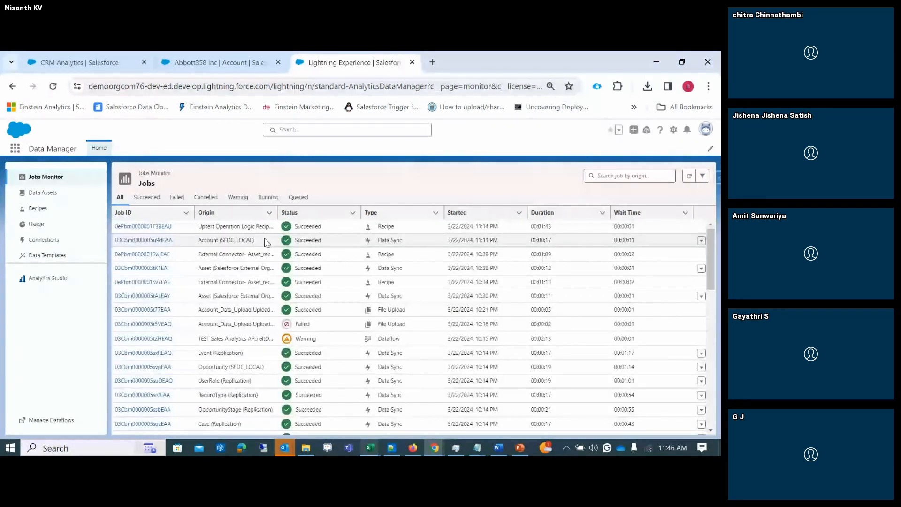
click(168, 228)
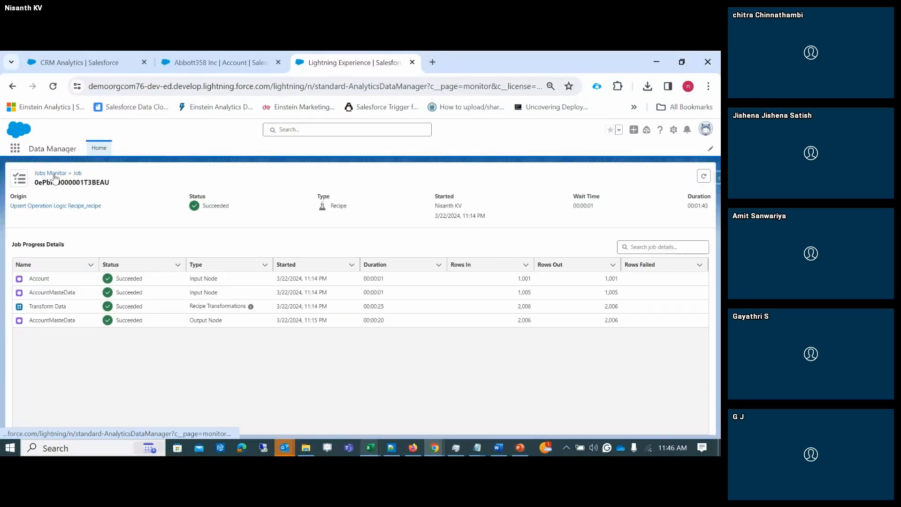
Find the Account Master Data dataset among the data assets and explore it in a new lens.
click(55, 176)
click(51, 195)
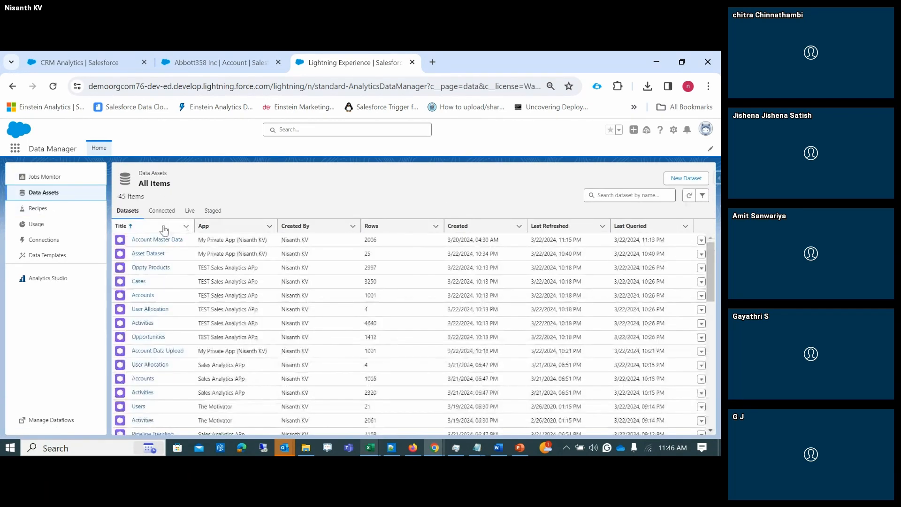
click(154, 240)
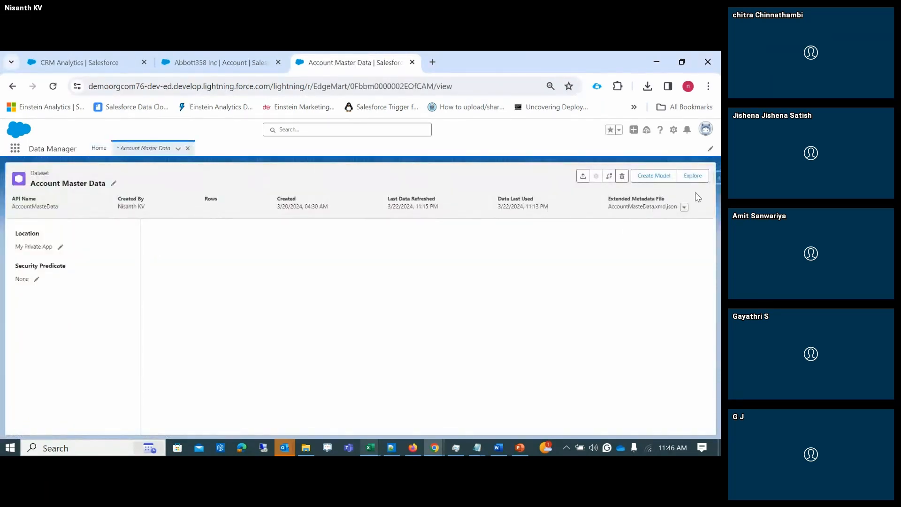
click(692, 176)
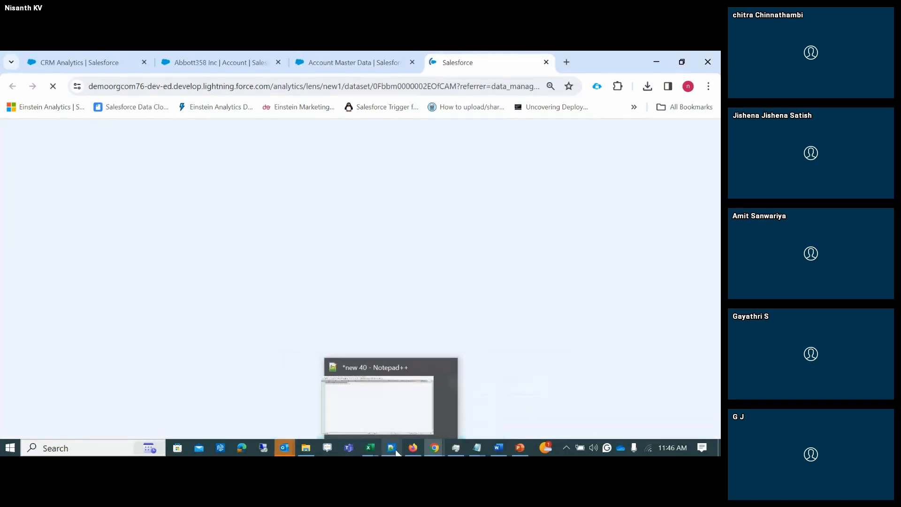
Switch to the Book5 workbook in Excel, copy the account ID from cell A2 and return to the browser.
click(392, 449)
click(392, 449)
mouse_move(375, 448)
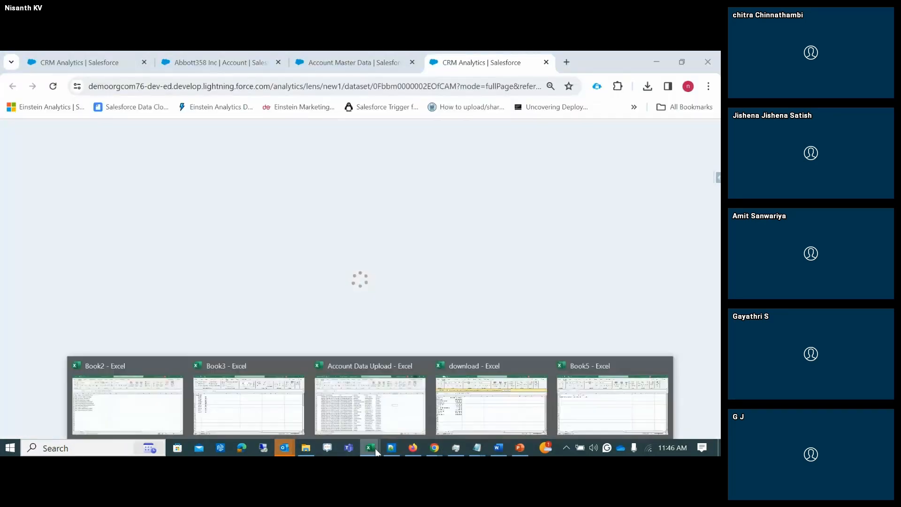
click(581, 408)
click(58, 195)
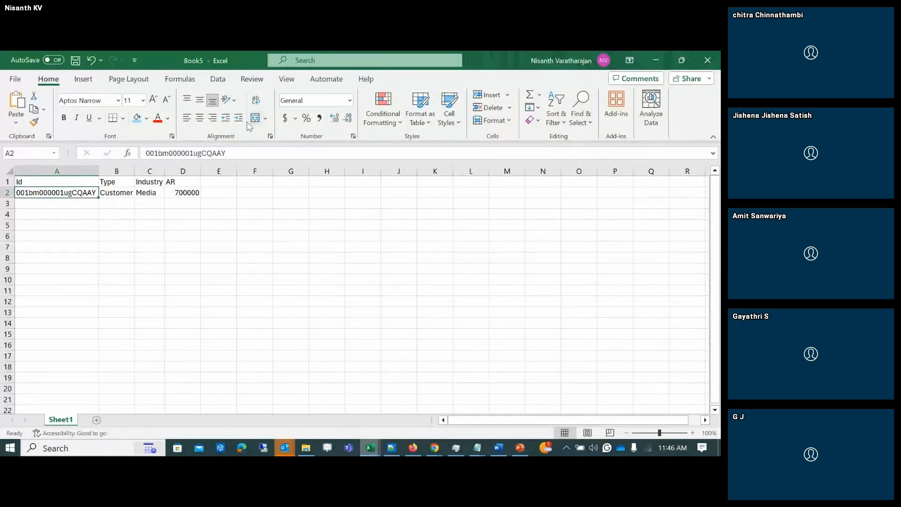
double_click(175, 153)
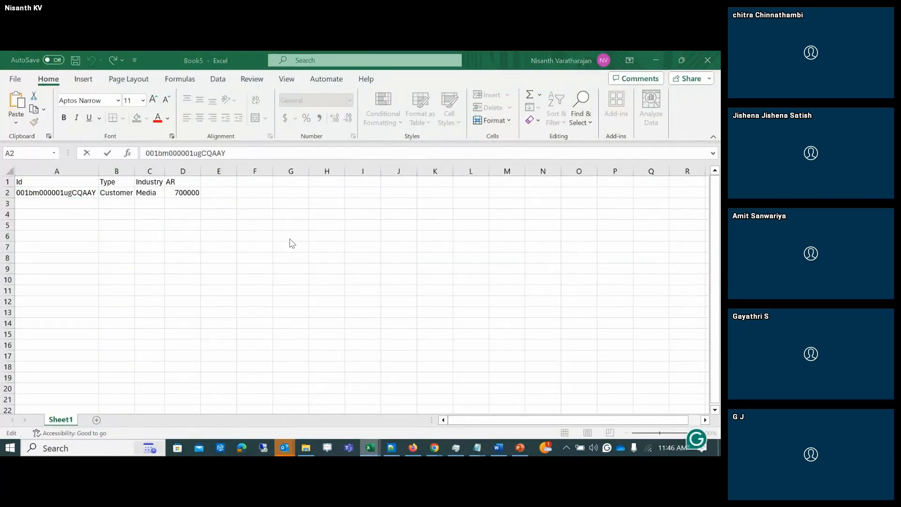
key(alt+Tab)
Add a filter on the Account ID field of Account Master Data.
click(99, 195)
click(87, 235)
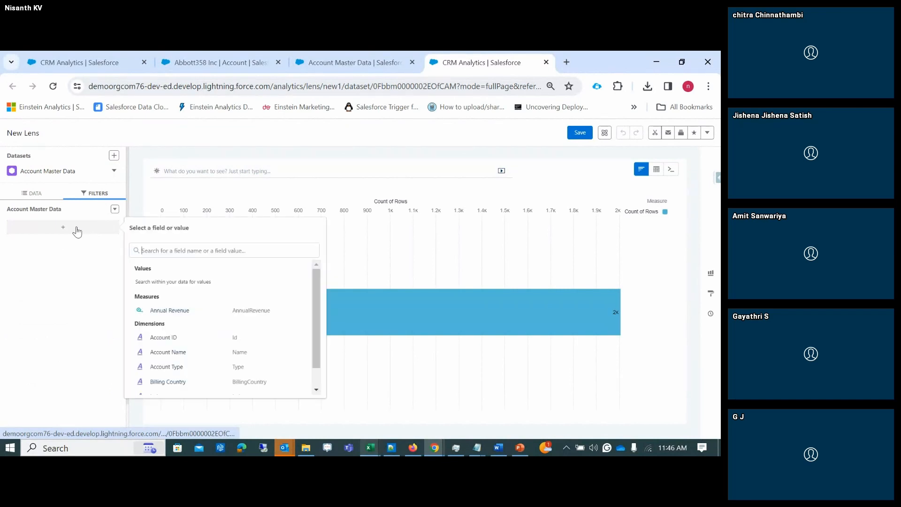
text(001bm000001ugCQAAT)
key(ctrl+a)
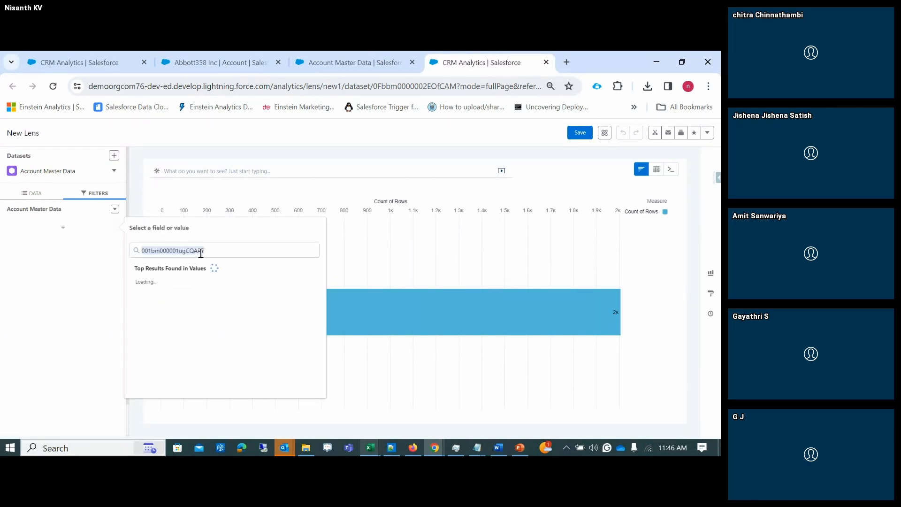
text(Account)
click(195, 306)
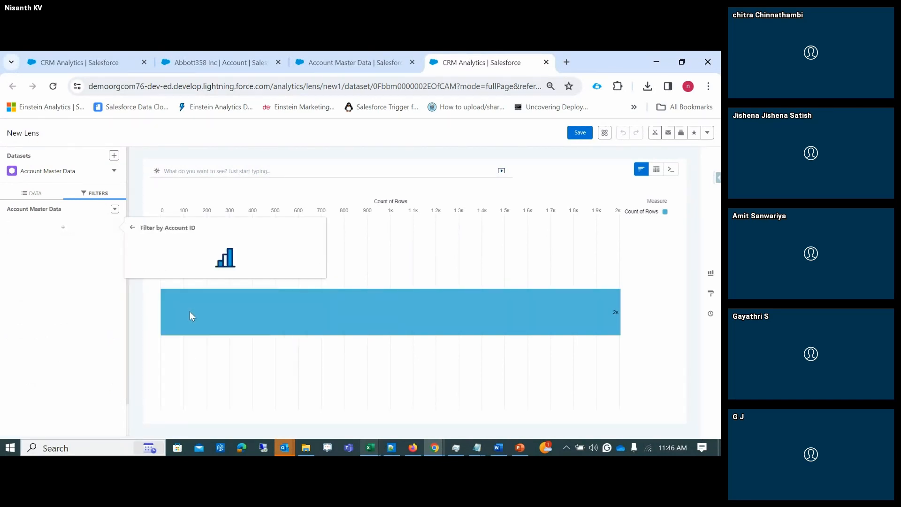
Apply the Equals filter with the copied account ID and show the matching rows as a values table.
click(161, 298)
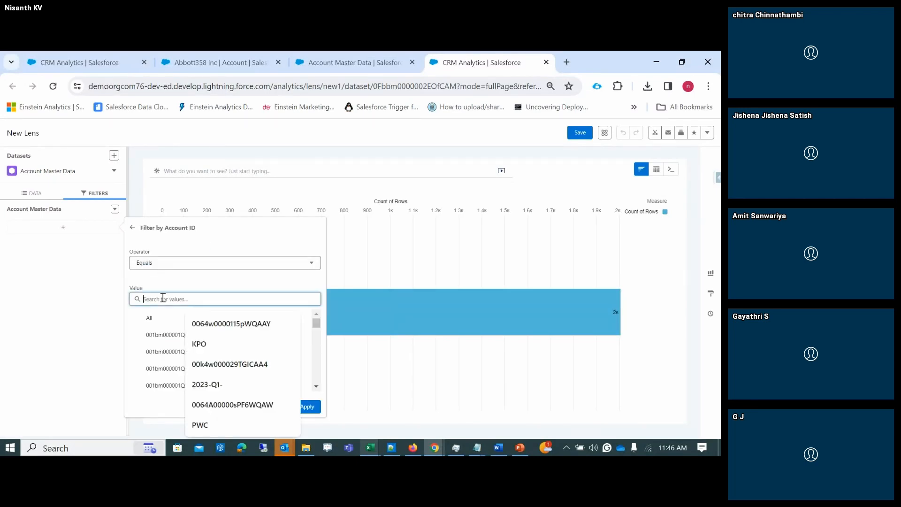
text(001bm000001ugCQAAY)
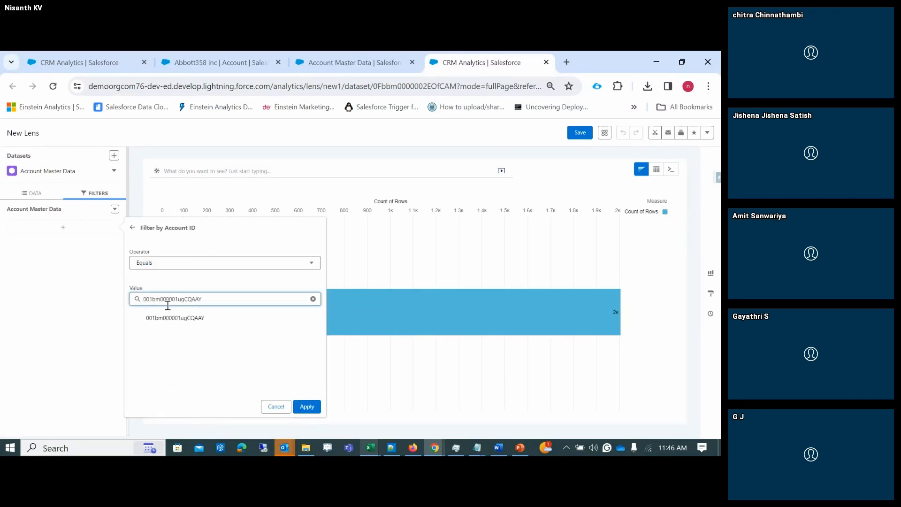
click(197, 318)
click(307, 406)
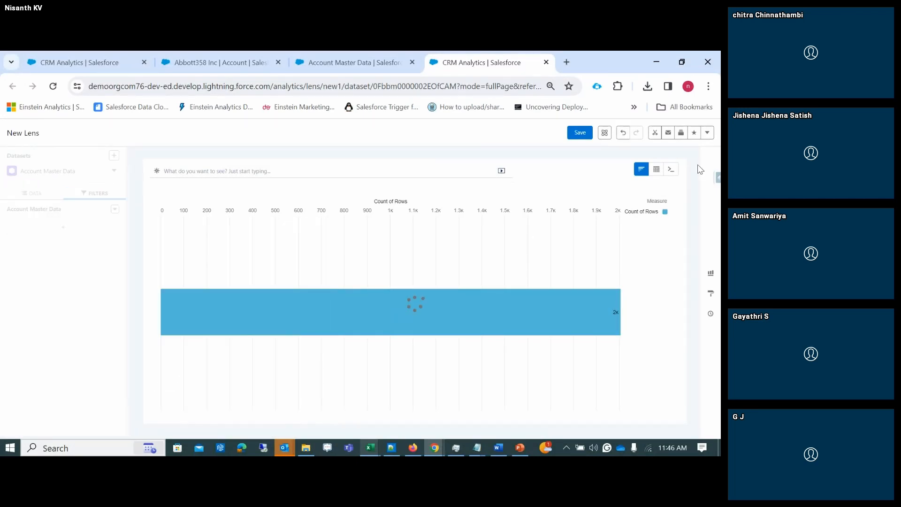
mouse_move(655, 170)
click(595, 200)
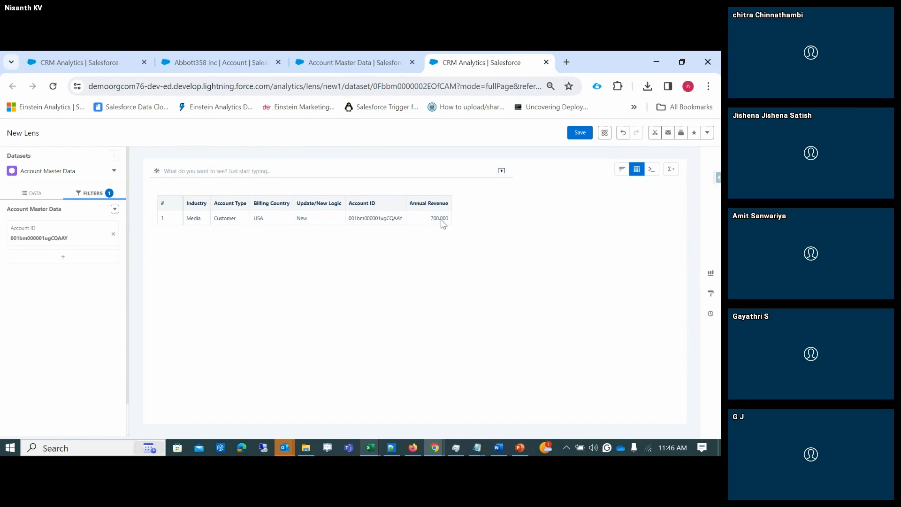
Set the Annual Revenue of the Abbott358 Inc account to $100.
click(68, 56)
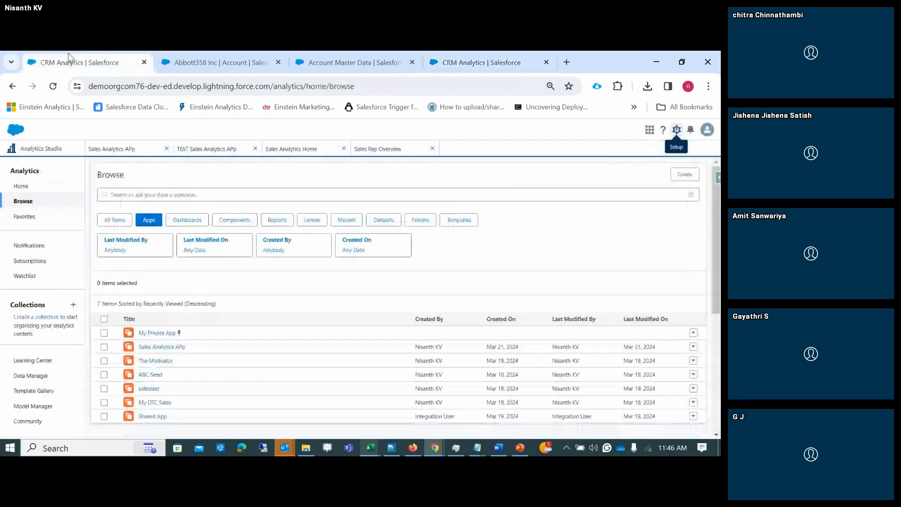
click(184, 56)
scroll(252, 363, down, 2)
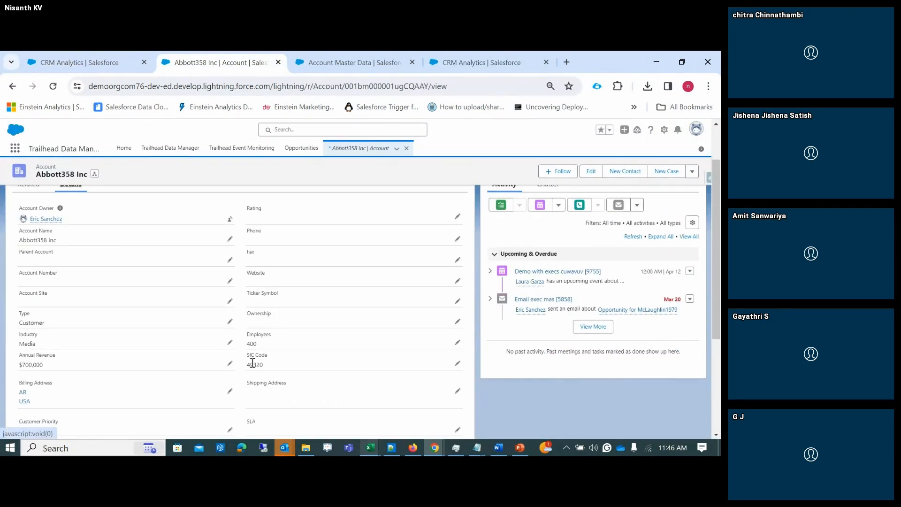
click(230, 363)
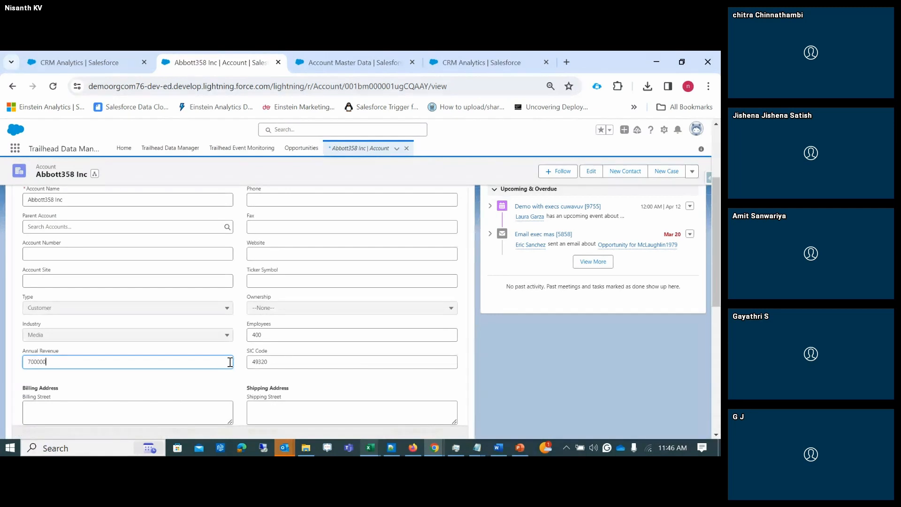
double_click(39, 363)
text(1)
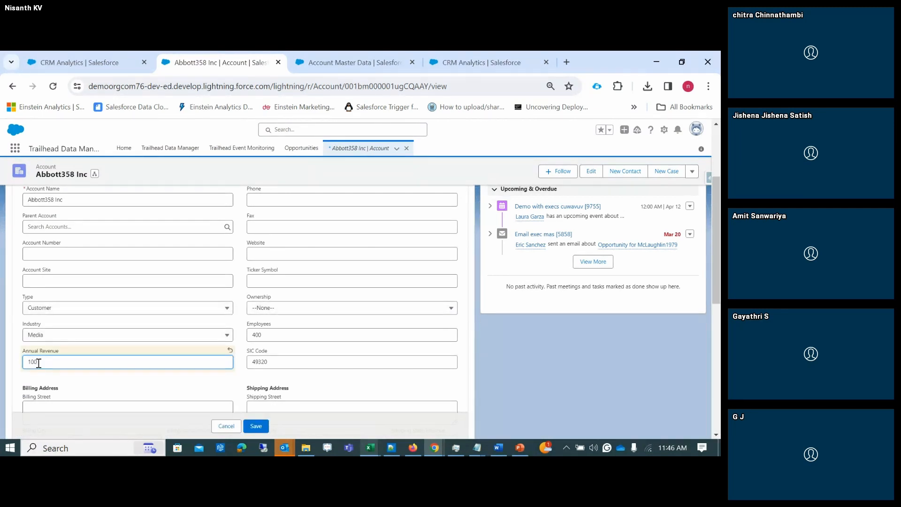
text(00)
click(55, 378)
Set the account's Industry to Government and Type to Prospect, and save the record.
click(111, 337)
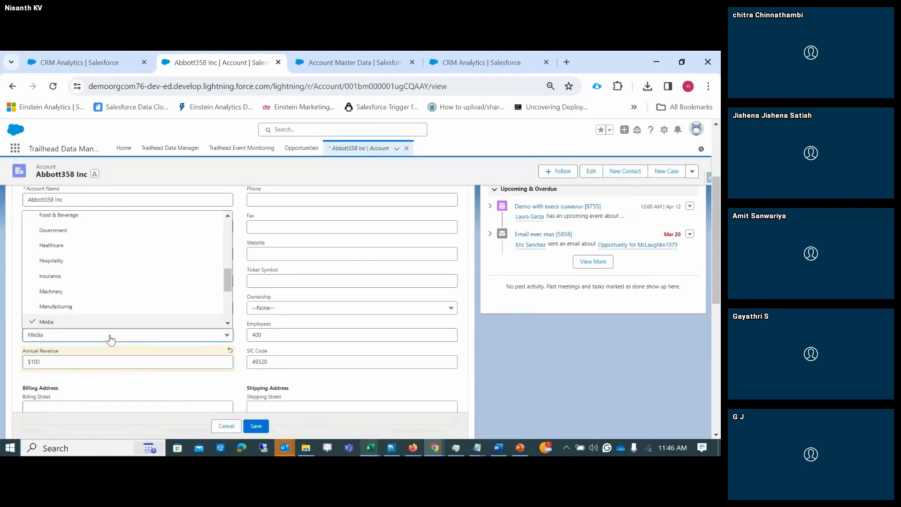
click(92, 231)
click(87, 308)
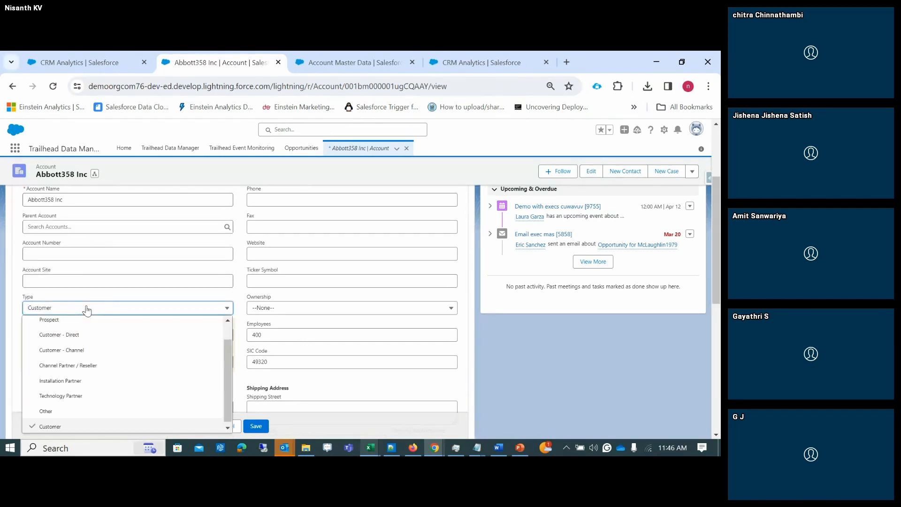
click(84, 321)
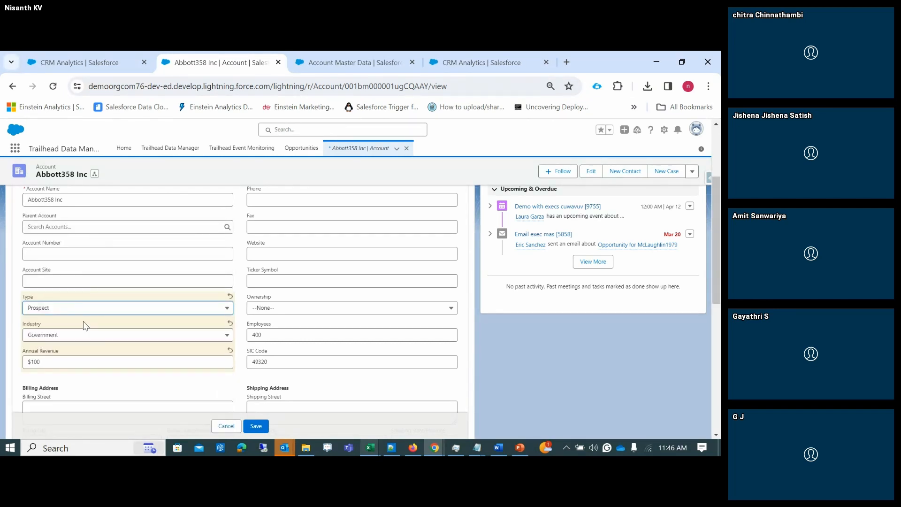
scroll(59, 324, down, 2)
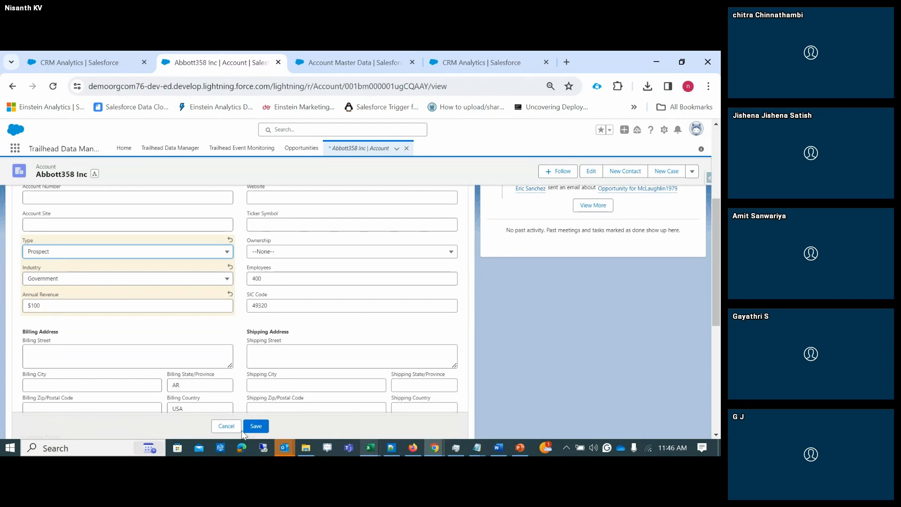
click(254, 426)
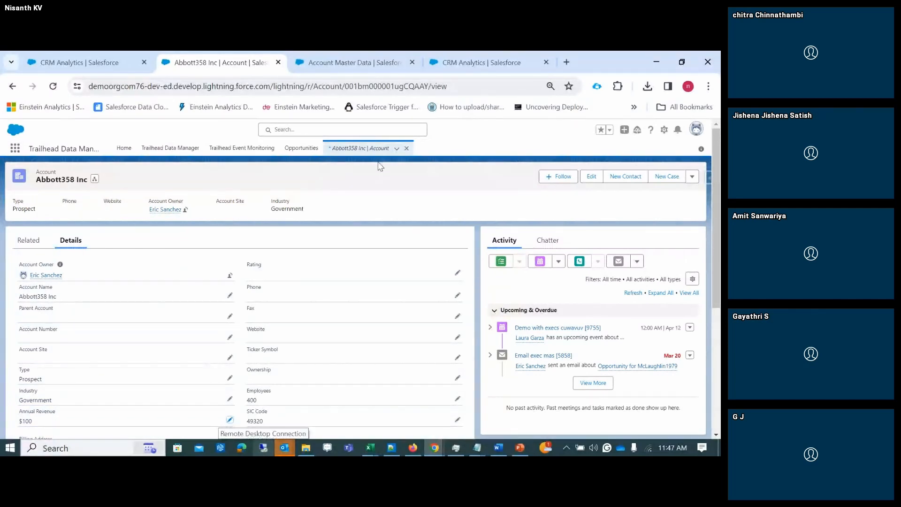
Start a new account from the Accounts list and name it TEST DC1.
click(359, 147)
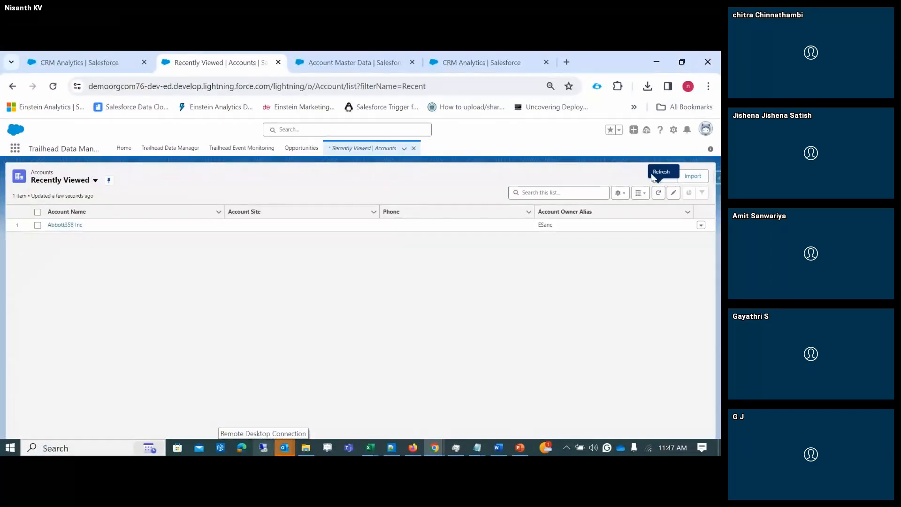
click(664, 176)
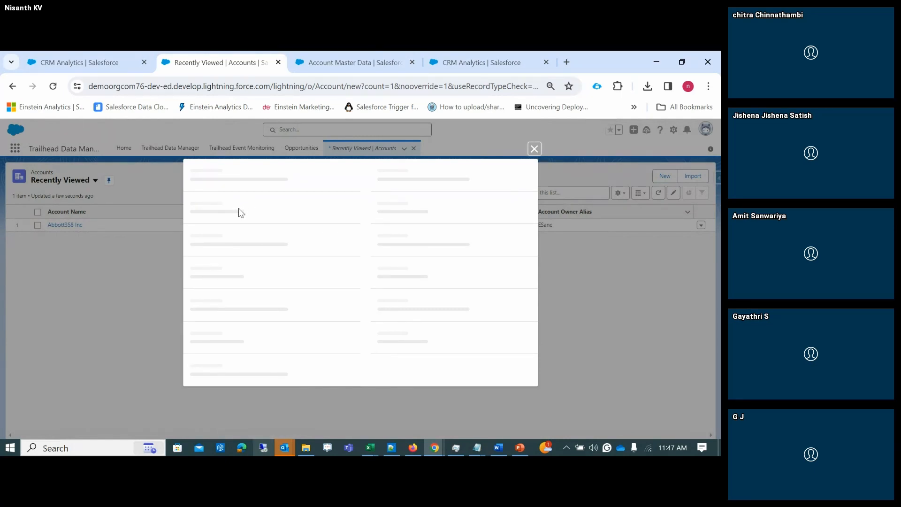
click(239, 242)
text(TEST DC)
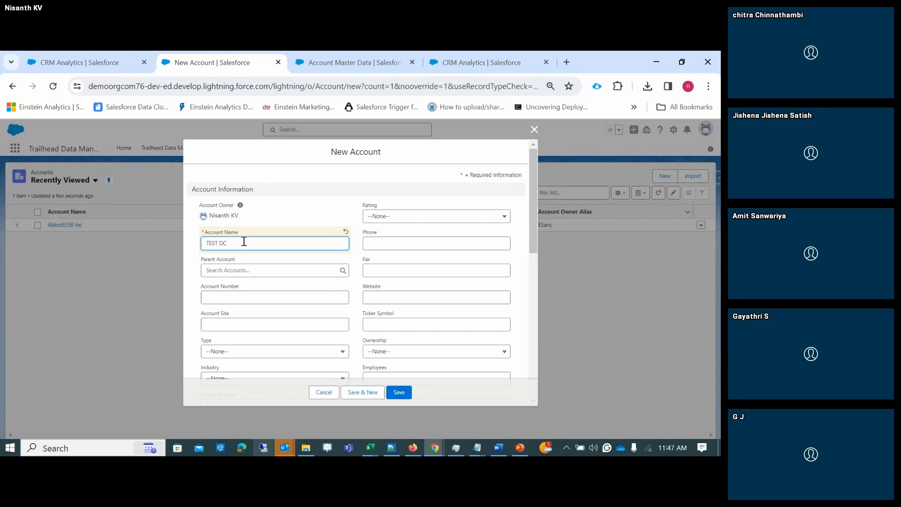
text(1)
Set the new account's Type to Channel Partner / Reseller.
scroll(242, 323, down, 10)
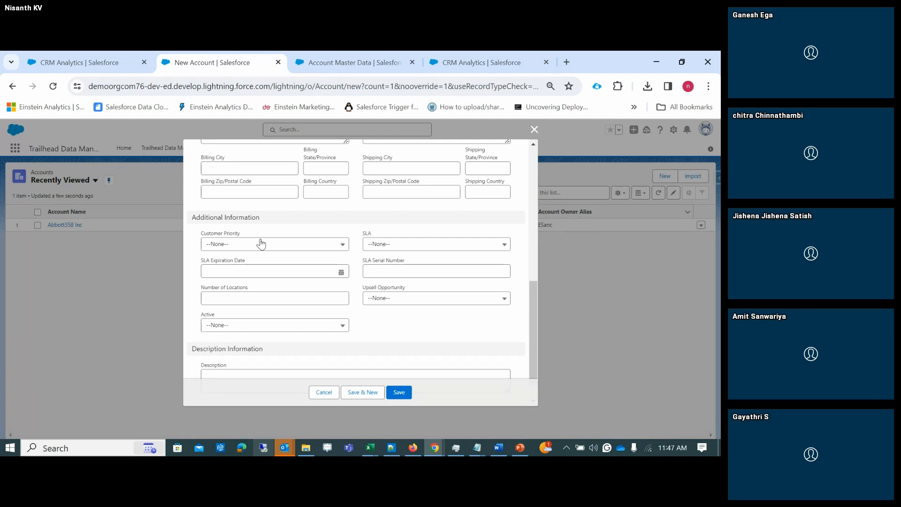
scroll(262, 242, down, 1)
scroll(261, 242, up, 7)
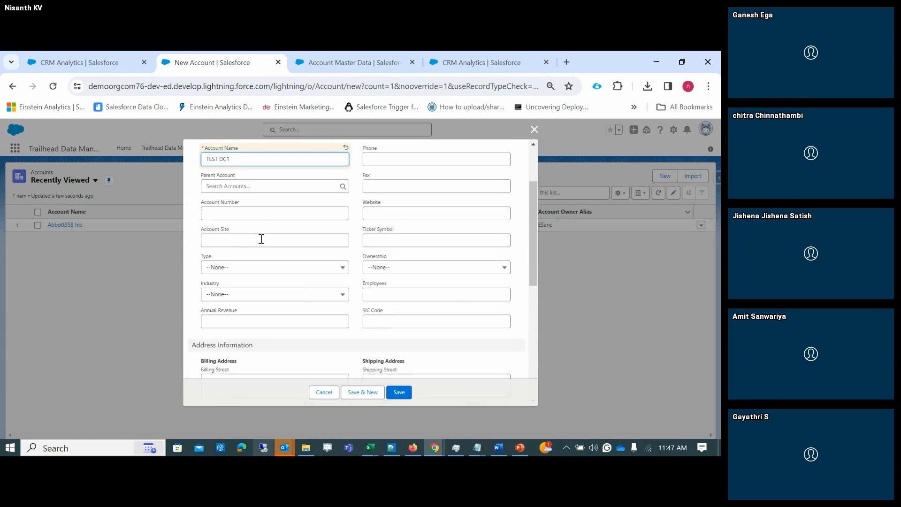
scroll(261, 239, up, 2)
click(276, 323)
click(256, 308)
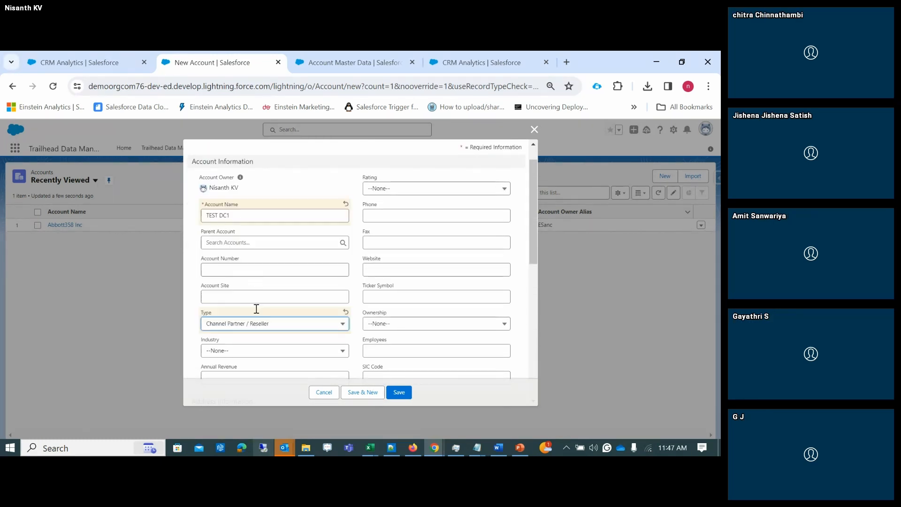
Set the TEST DC1 account's Industry to Banking and Annual Revenue to 3,456, and save the new record.
click(261, 353)
click(269, 286)
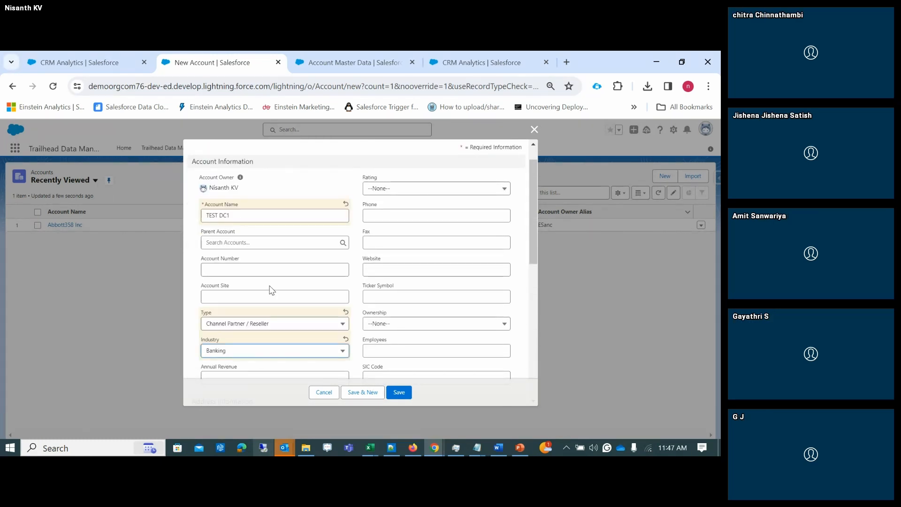
scroll(272, 290, down, 1)
click(262, 320)
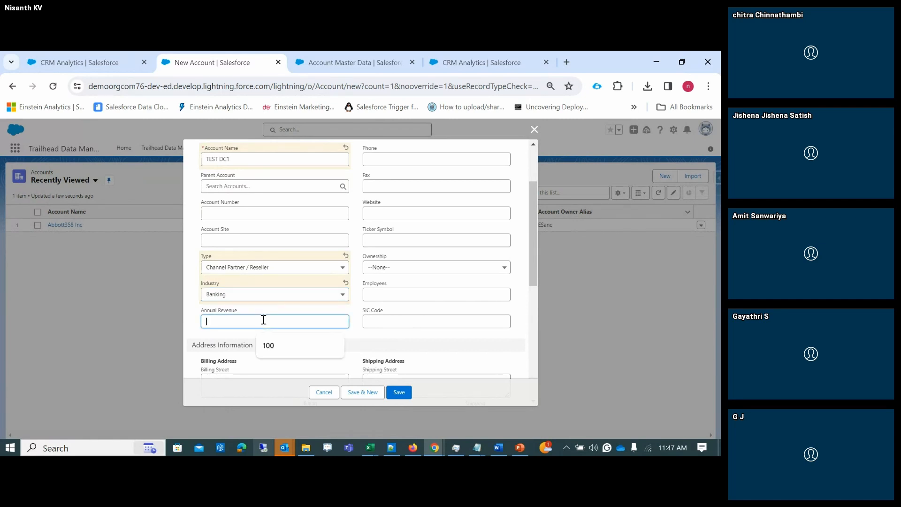
text(3,4)
text(56)
click(392, 393)
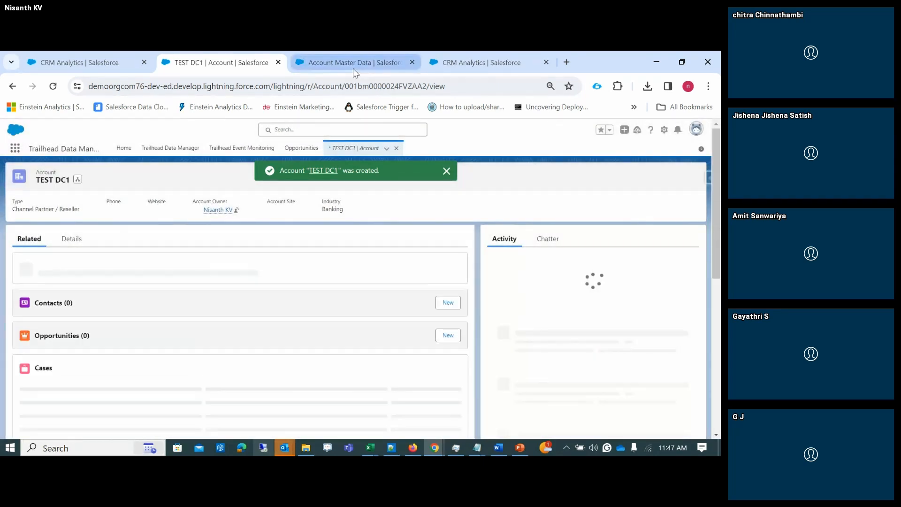
Examine the progress details of the latest Upsert Operation Logic Recipe job in Data Manager's Jobs Monitor, and return to the job list.
click(352, 69)
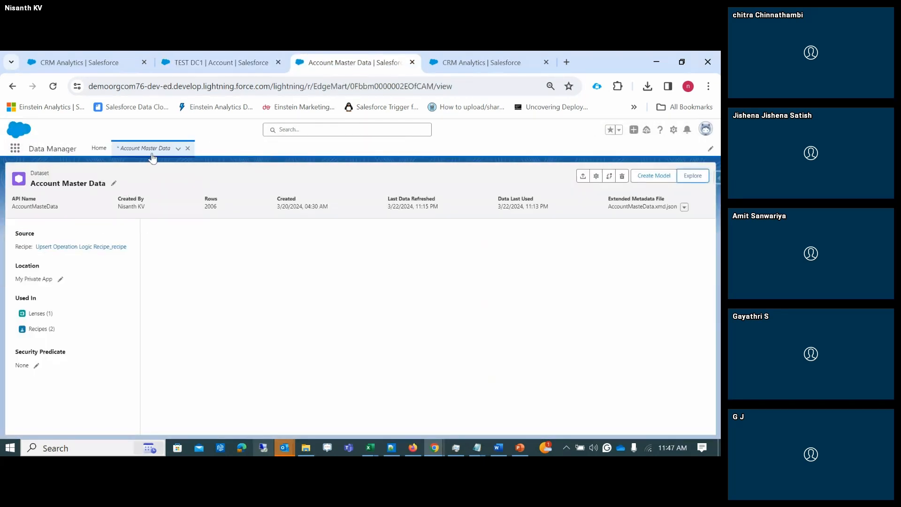
click(99, 150)
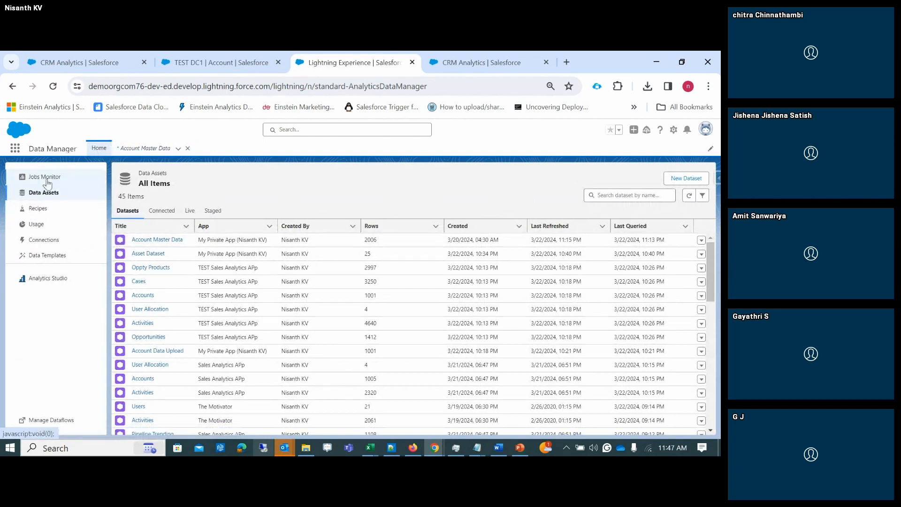
click(47, 180)
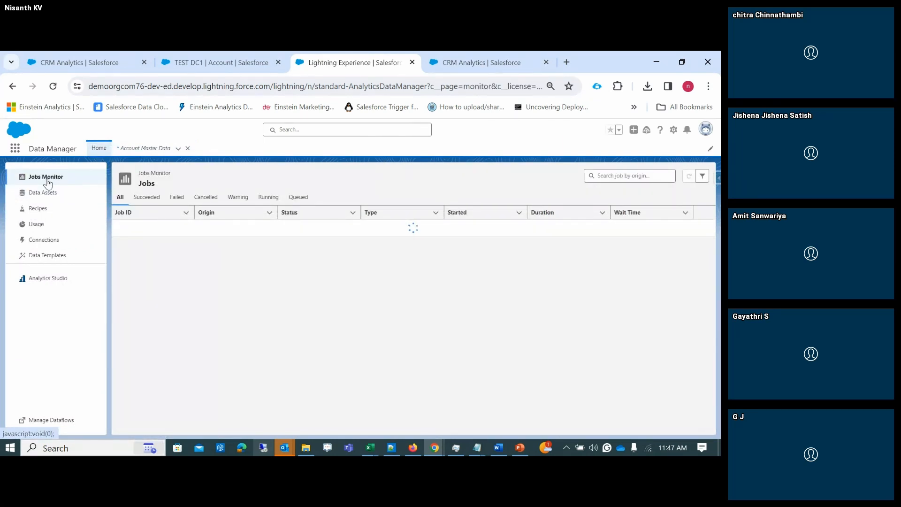
click(132, 226)
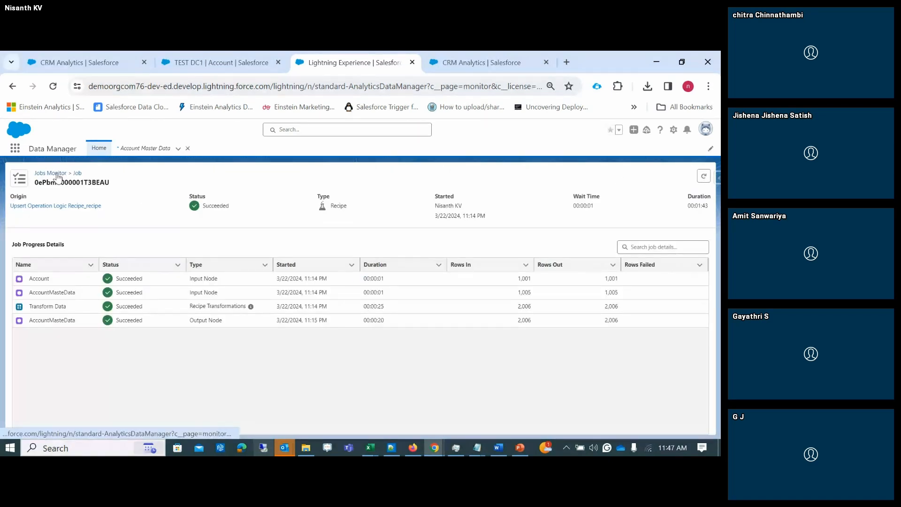
click(58, 173)
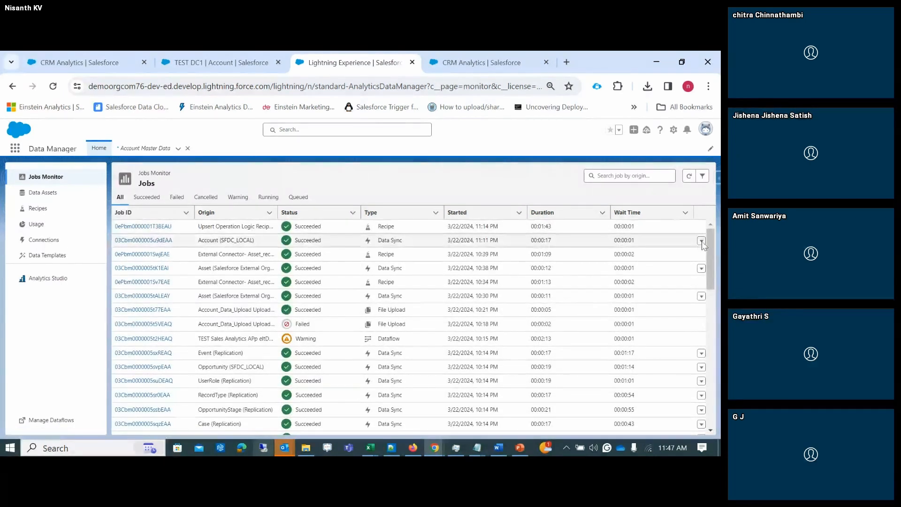
Sort the SFDC_LOCAL connection's objects by Status and run a data sync for the Account object.
click(44, 239)
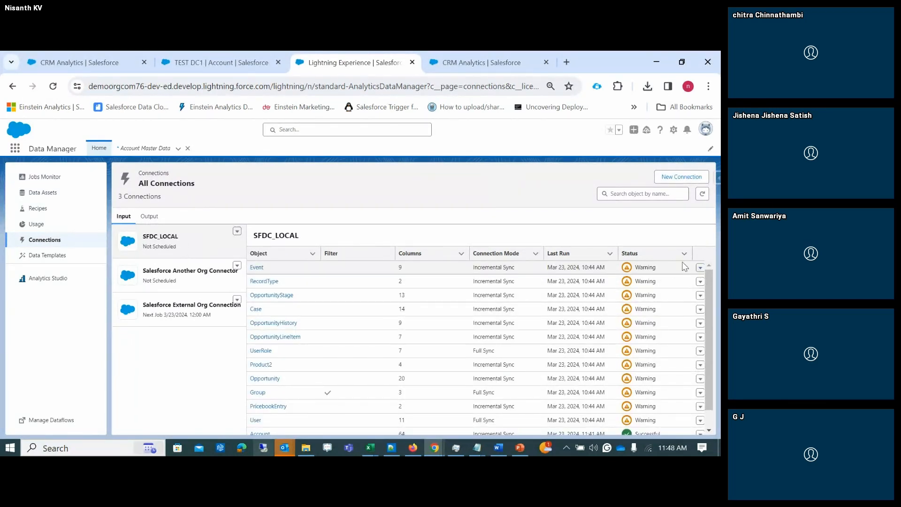
click(639, 254)
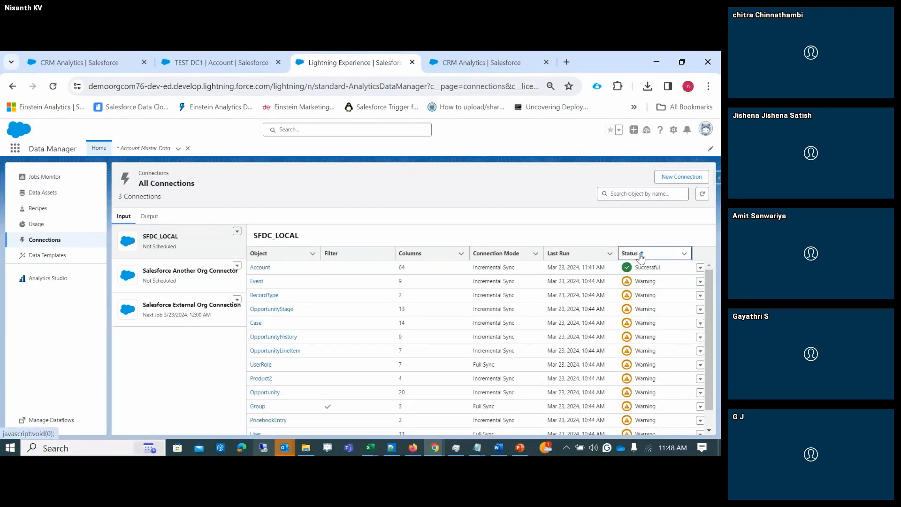
click(699, 266)
click(676, 281)
click(493, 309)
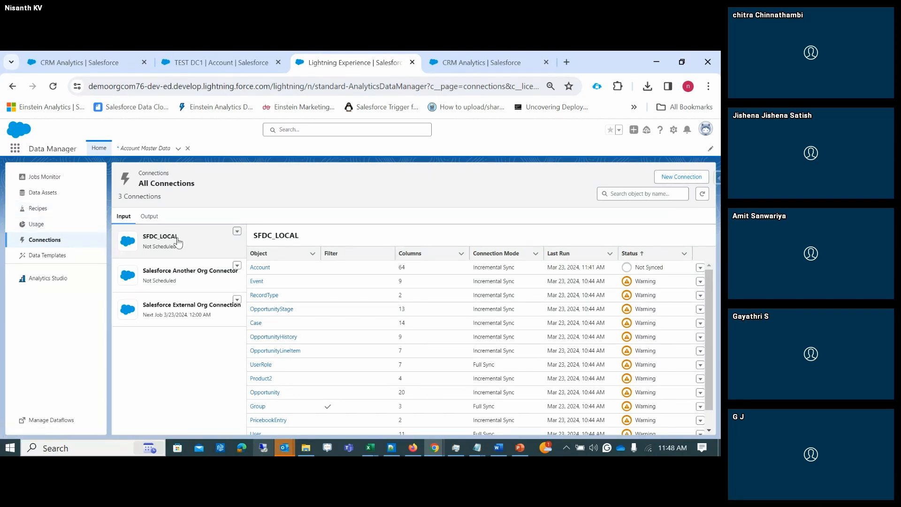
Compare the row counts of the newest Account data sync job with those of the previous Account sync job.
click(37, 209)
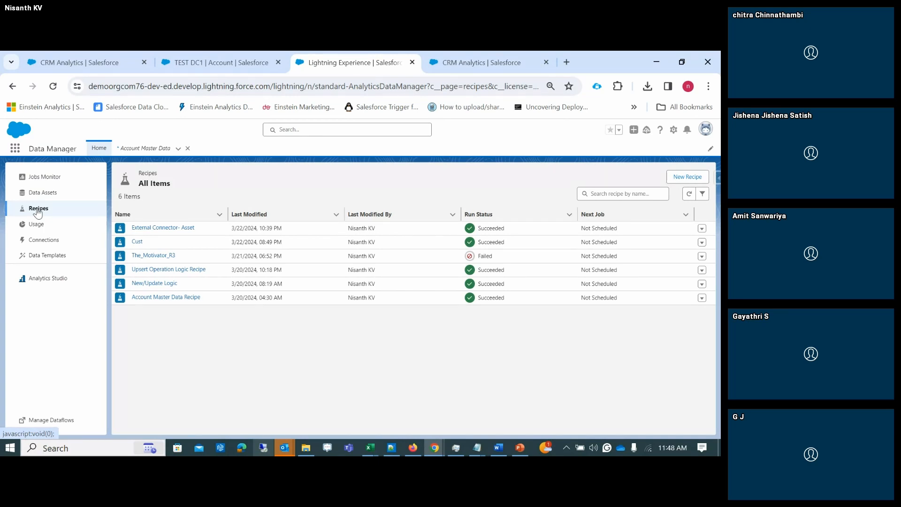
click(60, 178)
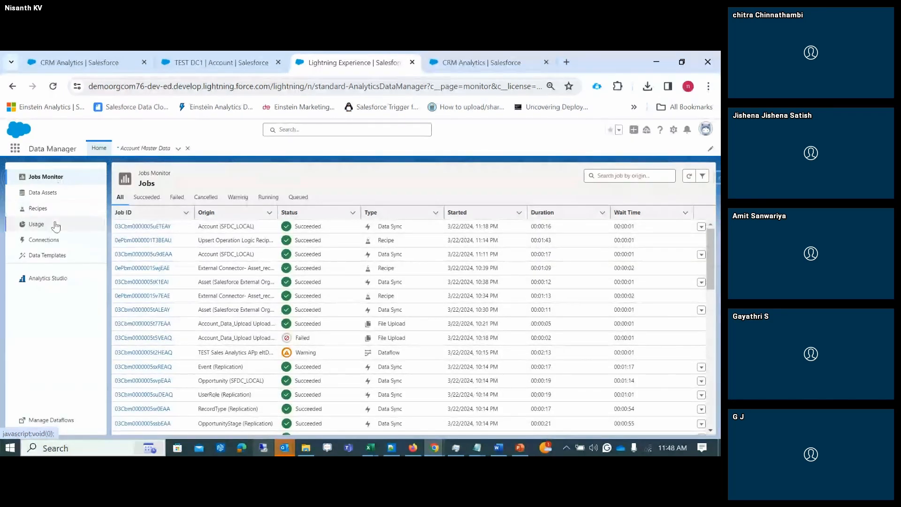
click(141, 226)
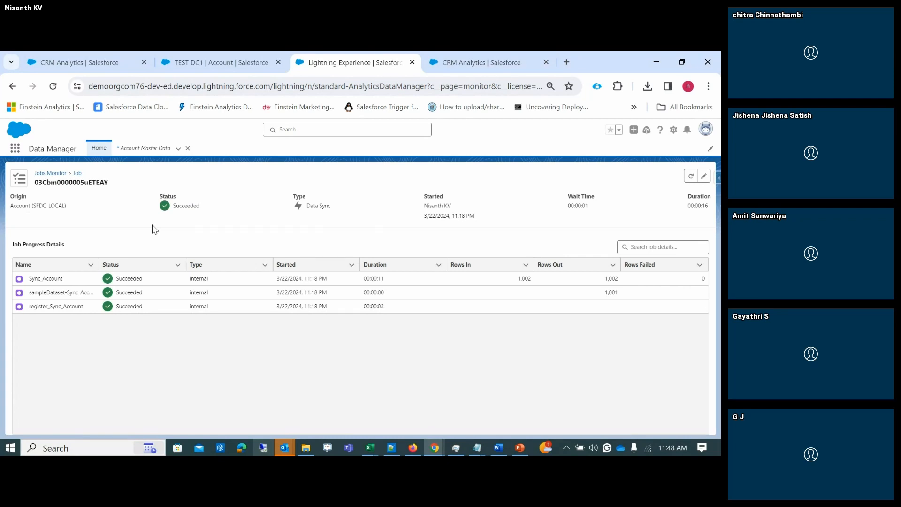
click(62, 176)
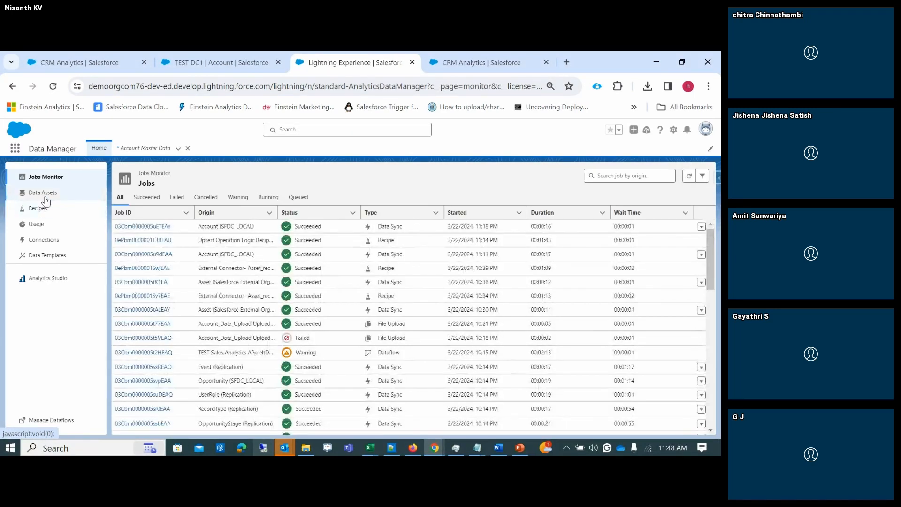
click(144, 254)
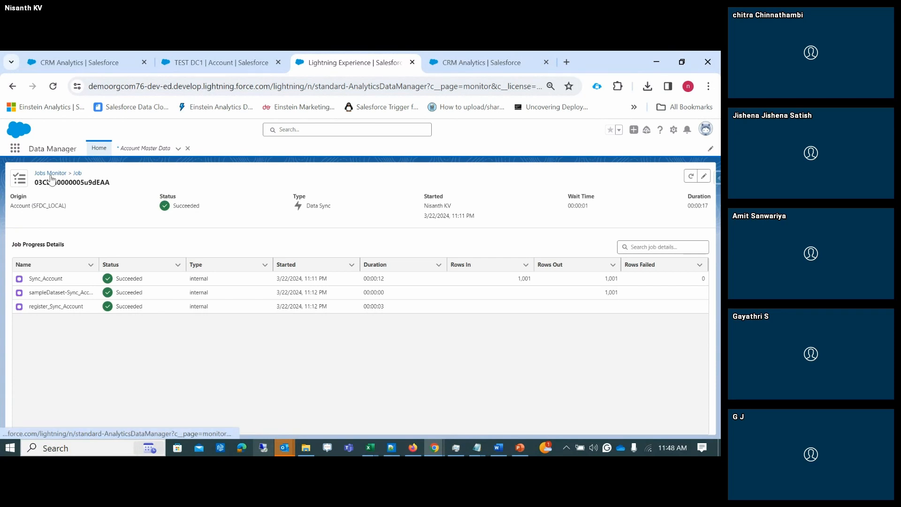
click(50, 173)
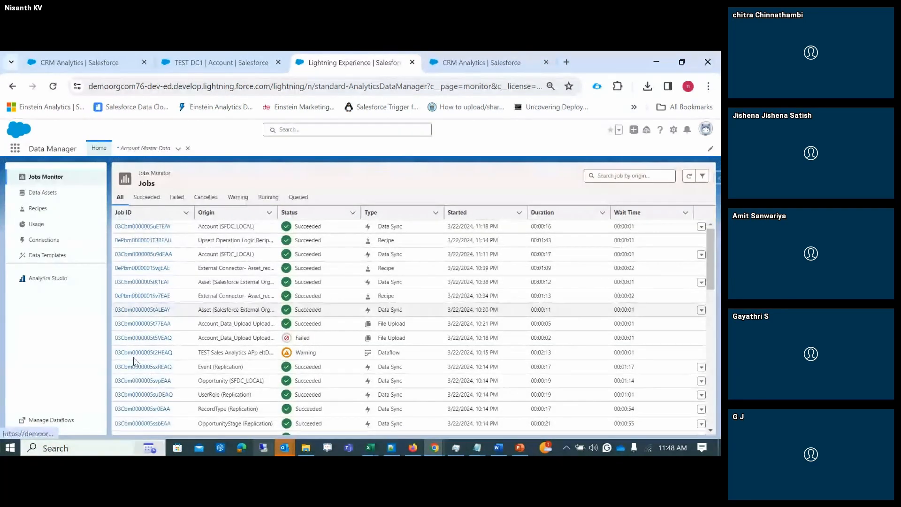
Run the Upsert Operation Logic Recipe immediately from the recipes list.
click(52, 212)
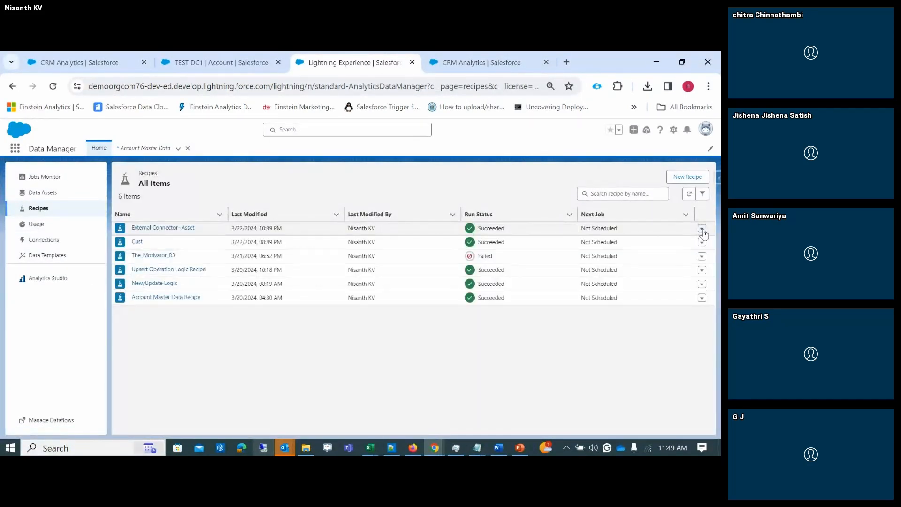
click(701, 228)
click(659, 280)
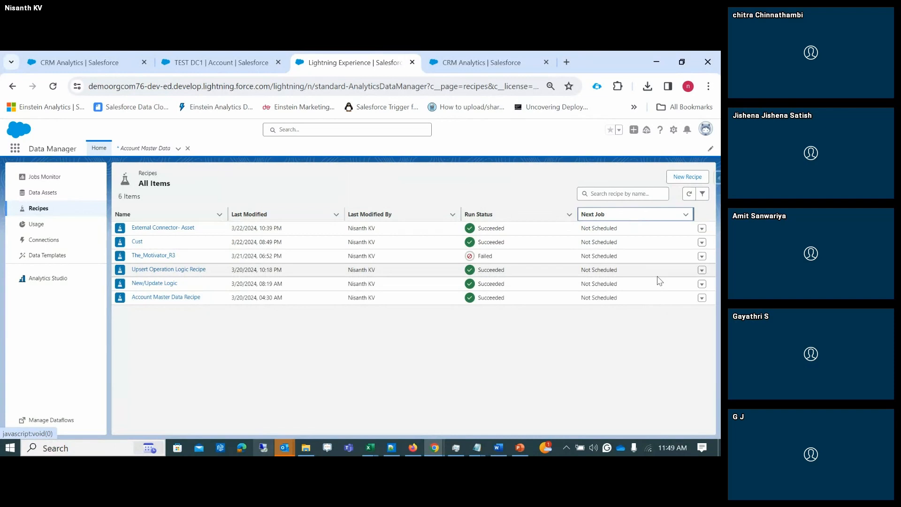
click(701, 270)
click(682, 266)
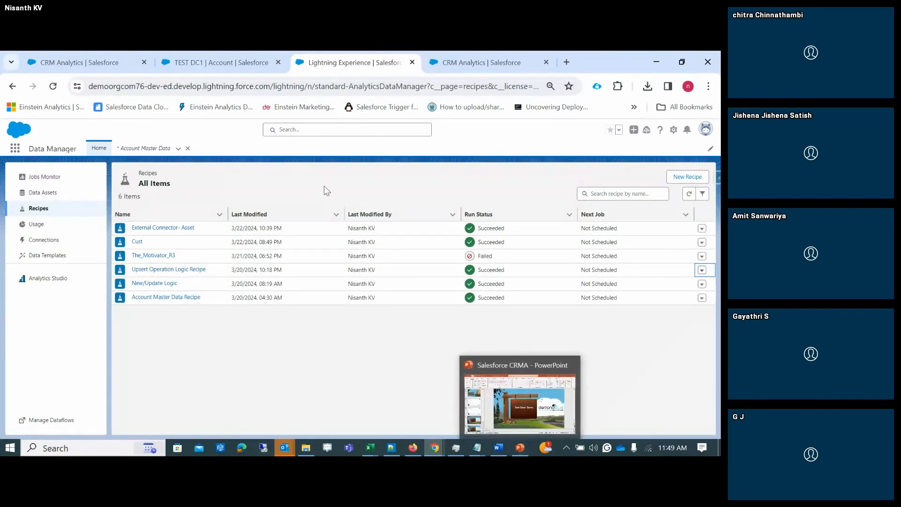
click(252, 62)
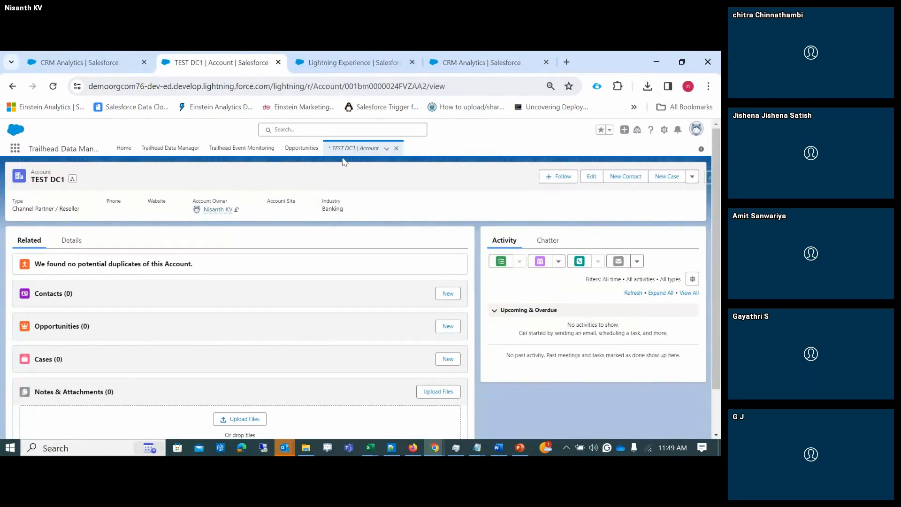
click(96, 60)
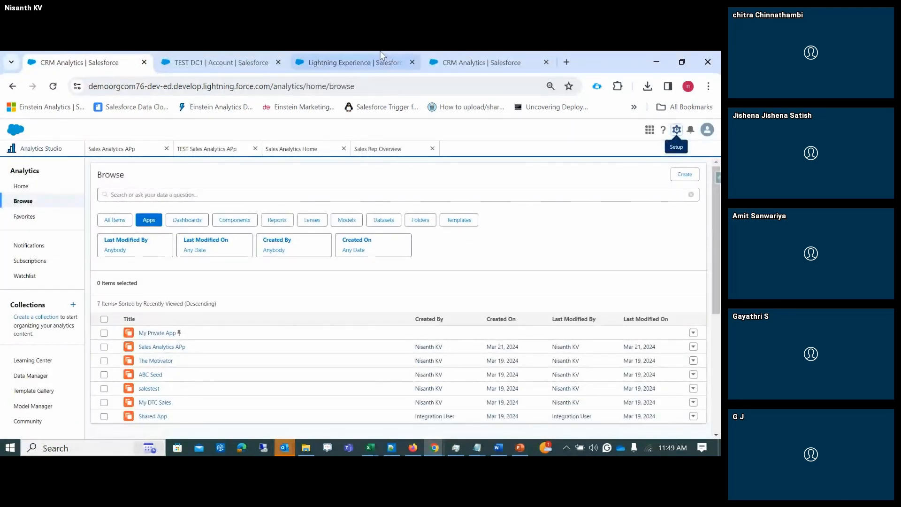
click(469, 63)
click(351, 61)
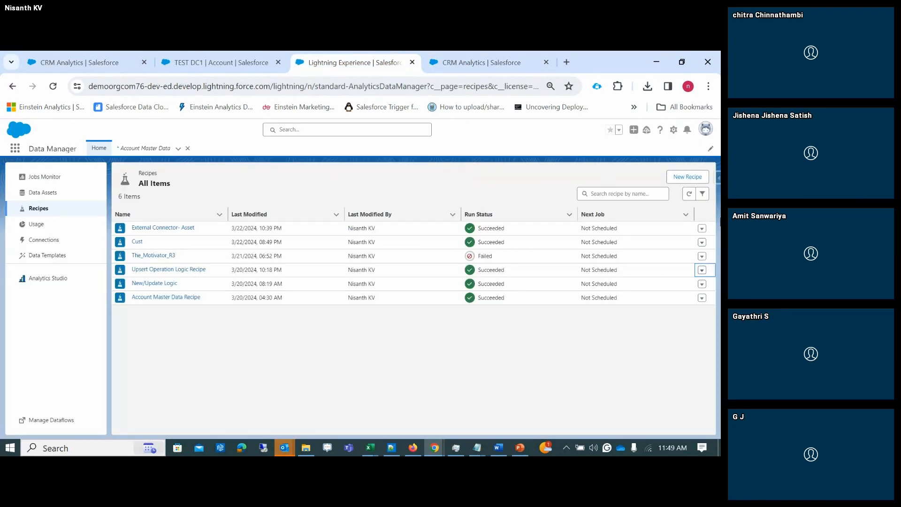
Refresh the job list and examine the node progress of the running Upsert Operation Logic Recipe job.
click(688, 193)
click(56, 181)
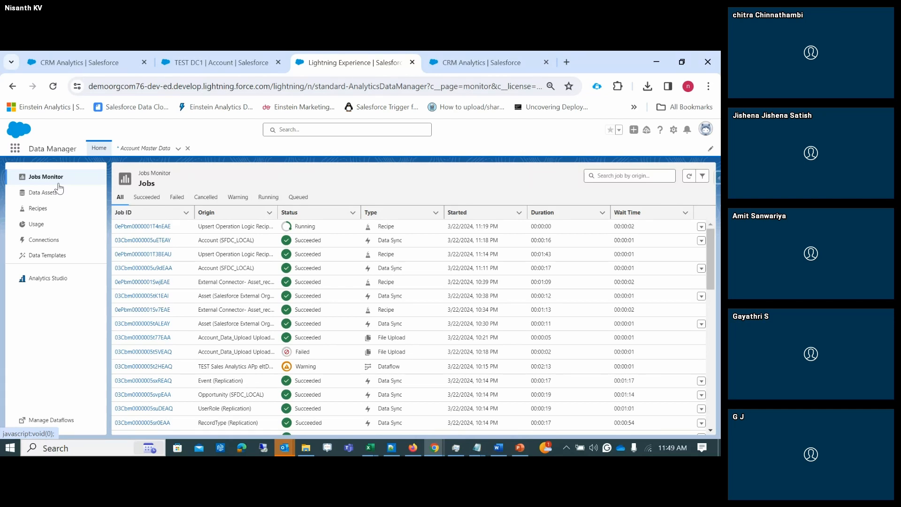
click(688, 176)
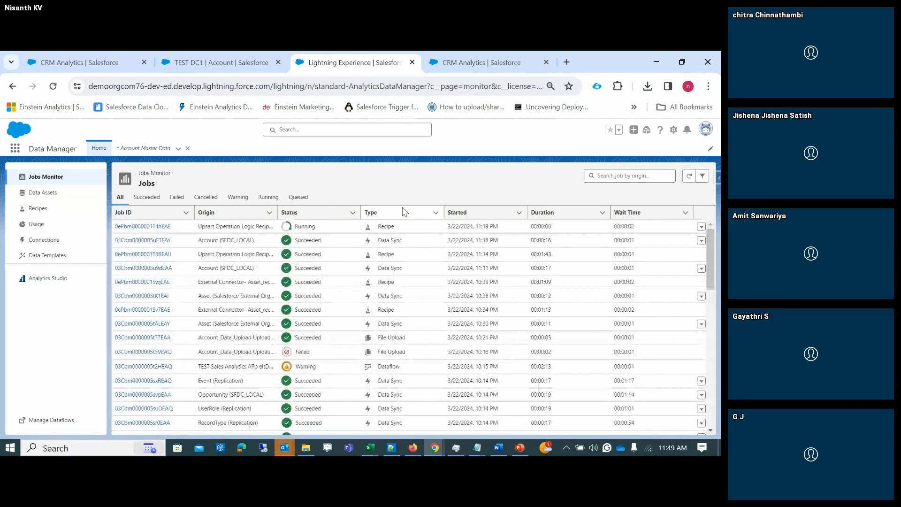
click(688, 176)
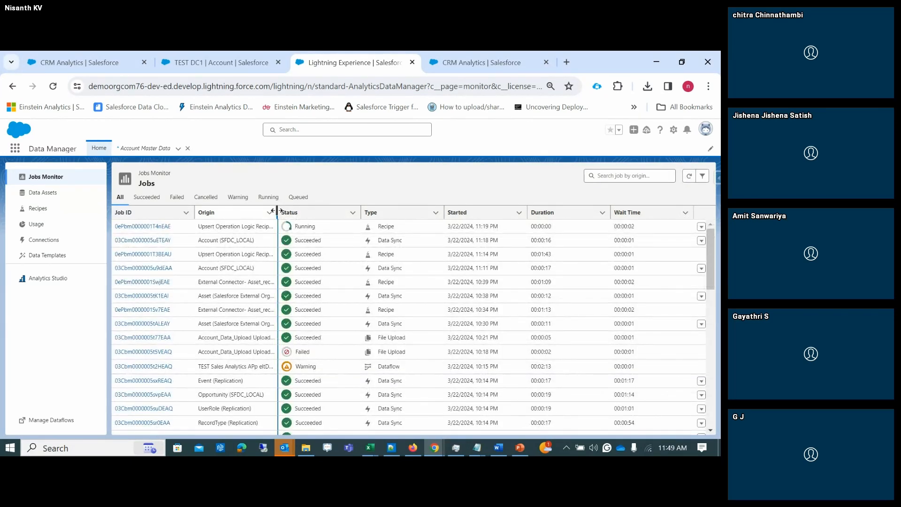
drag(279, 215, 345, 215)
click(136, 227)
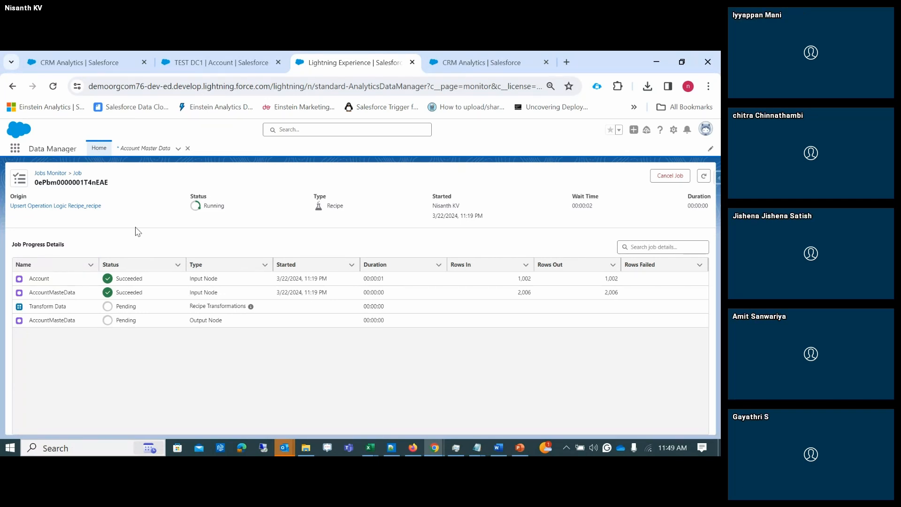
click(90, 186)
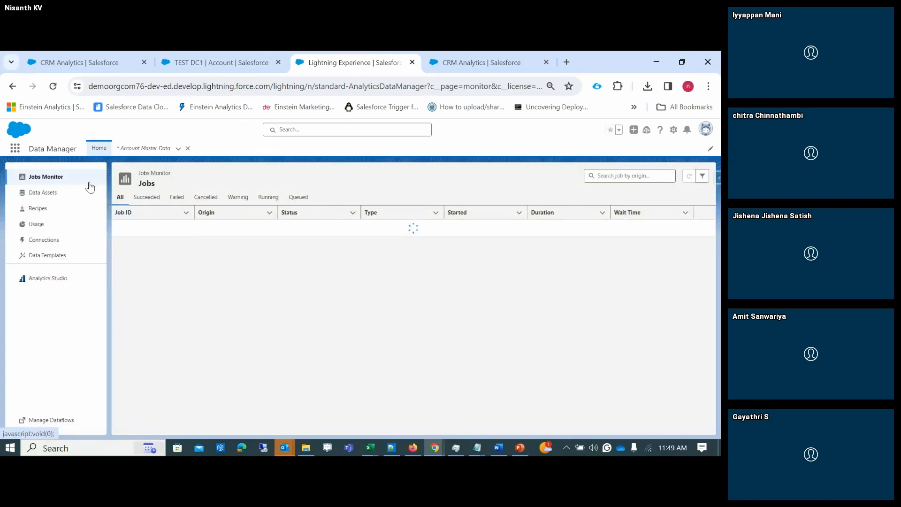
Schedule the Upsert Operation Logic Recipe as event-based, running after the Salesforce local connection syncs, and save the schedule.
click(73, 209)
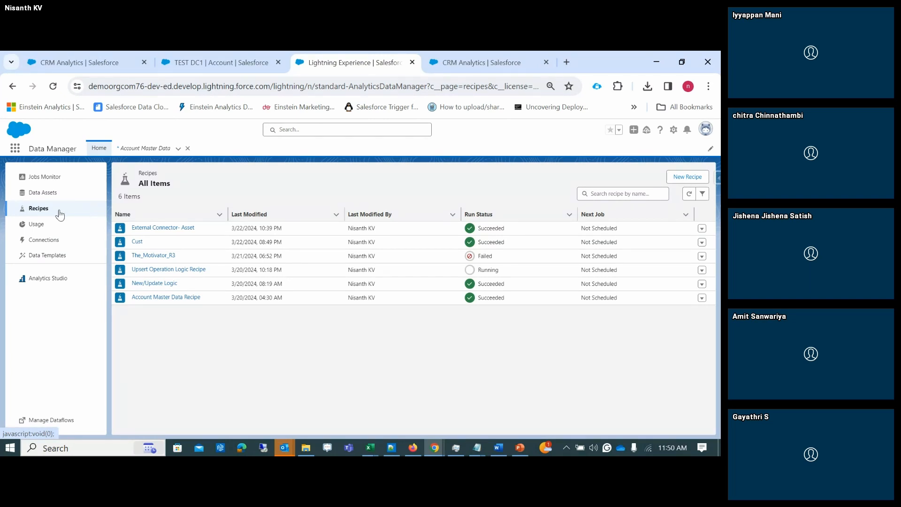
click(72, 241)
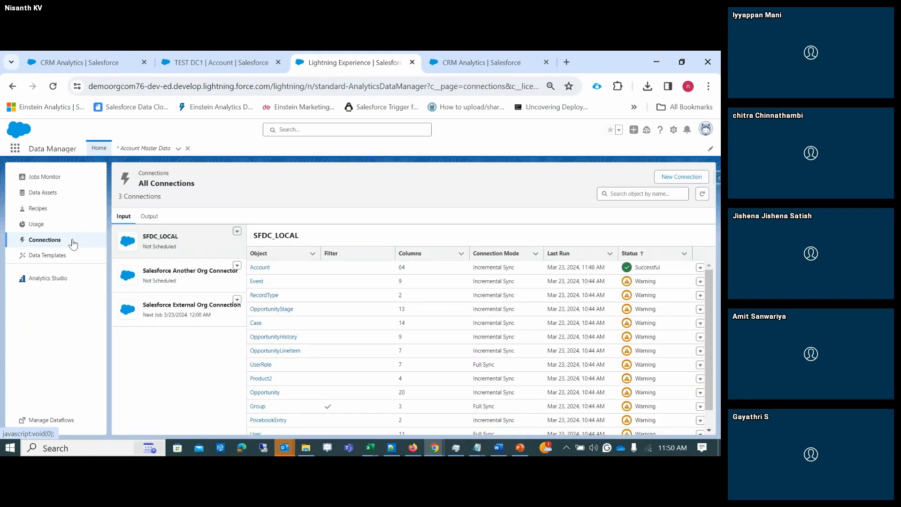
click(81, 210)
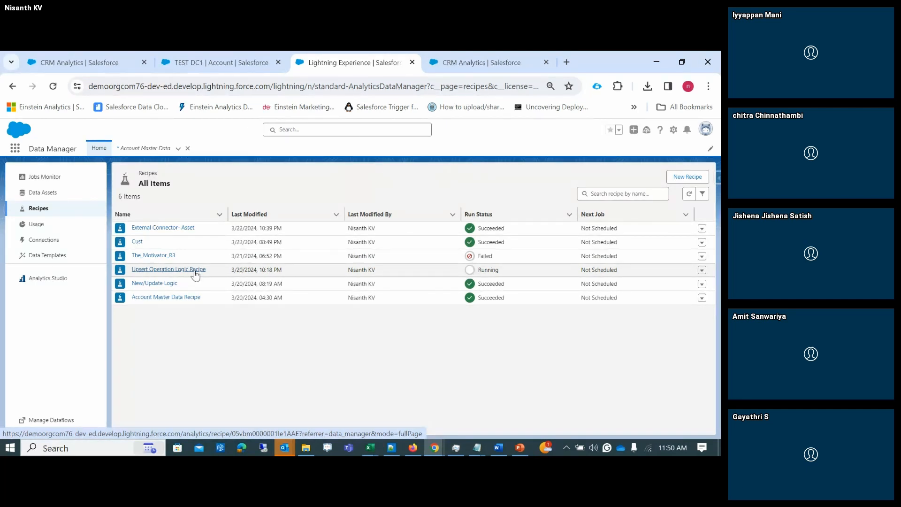
click(701, 271)
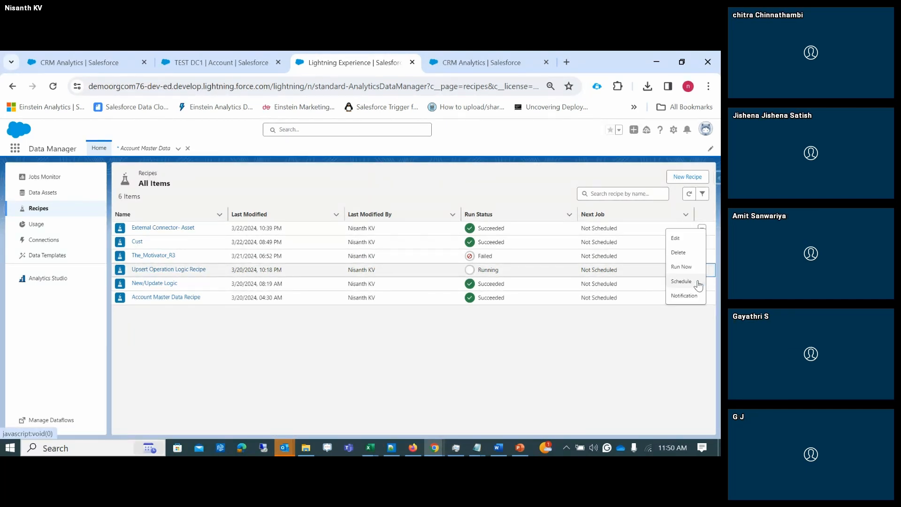
click(680, 281)
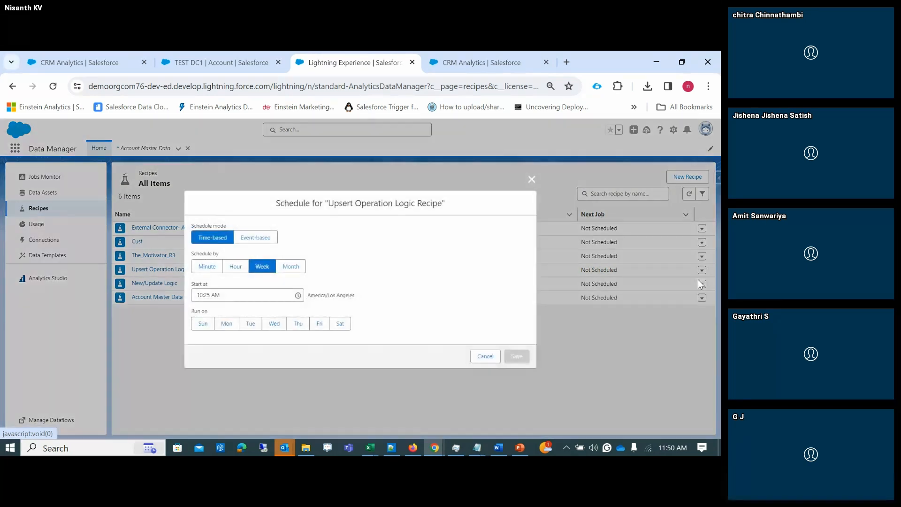
click(265, 240)
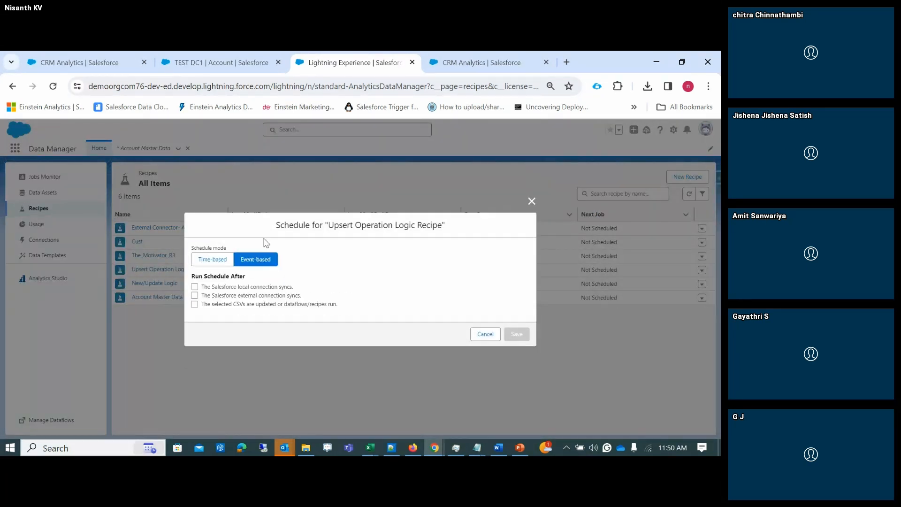
click(194, 287)
click(517, 334)
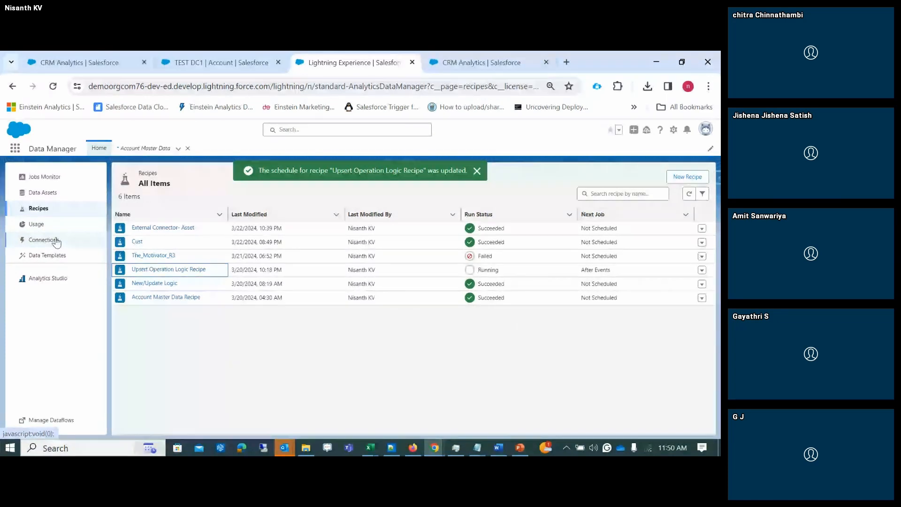
Check the recipe job's status, then open the Account Master Data lens in a new browser tab and display it as a values table.
click(50, 181)
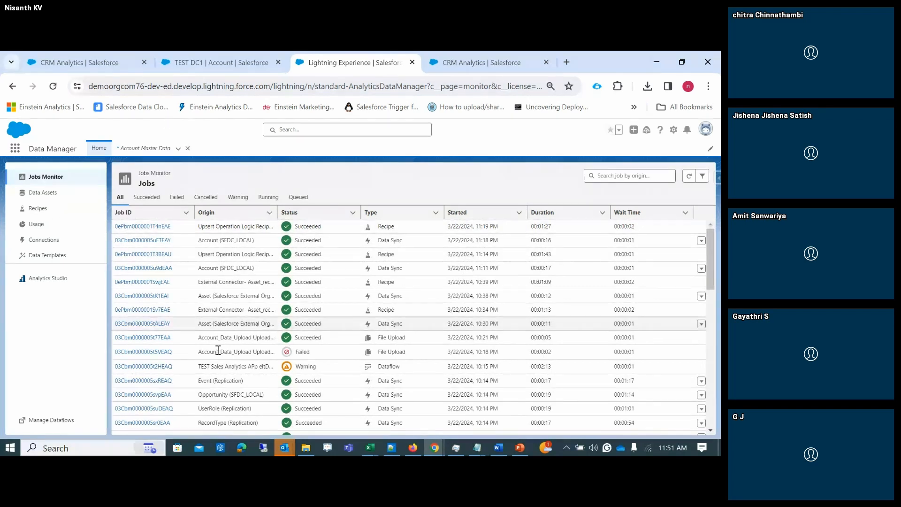
click(444, 63)
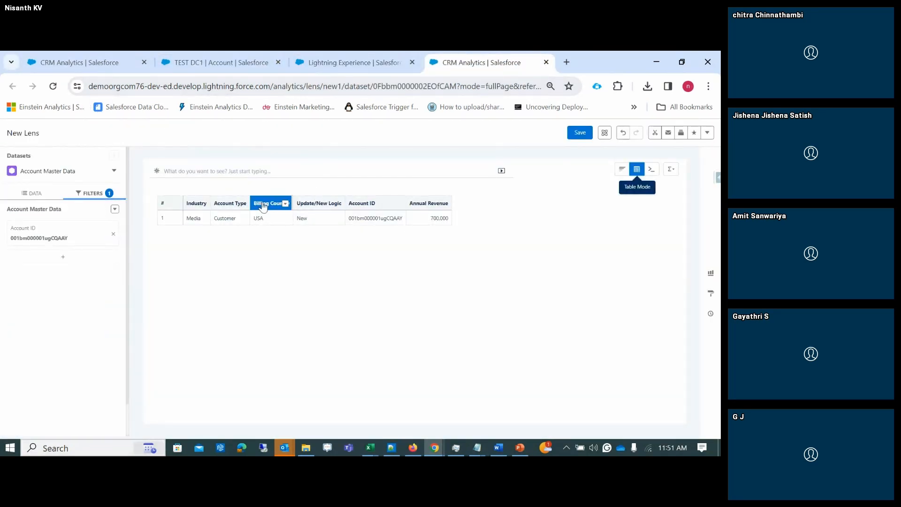
click(330, 86)
key(ctrl+c)
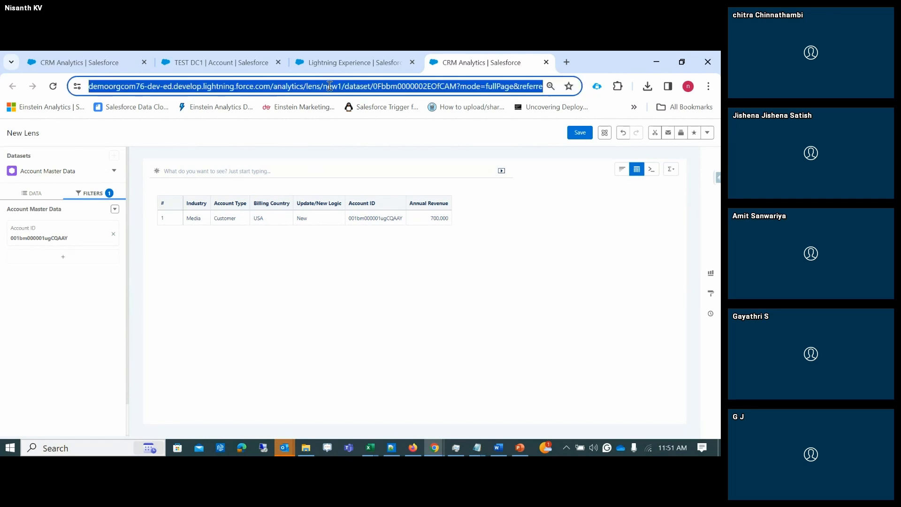
click(566, 62)
key(ctrl+v)
key(Return)
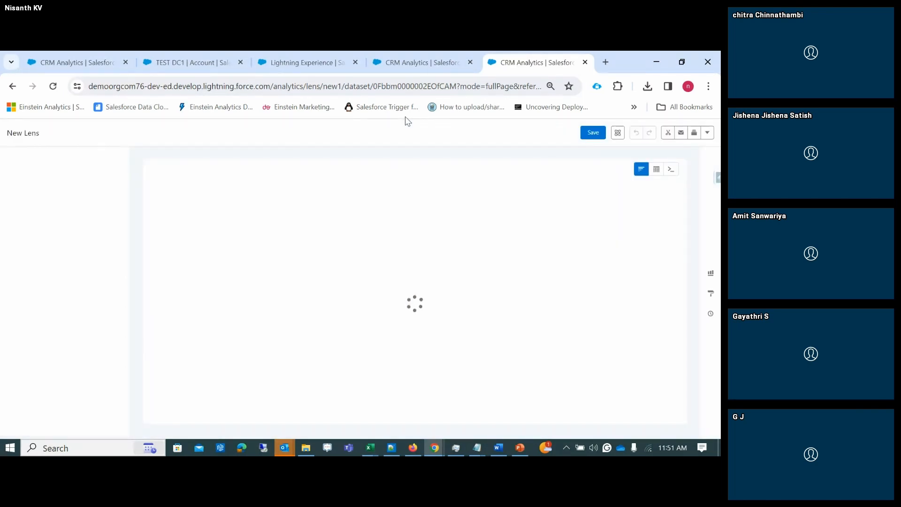
click(655, 170)
click(595, 193)
mouse_move(457, 451)
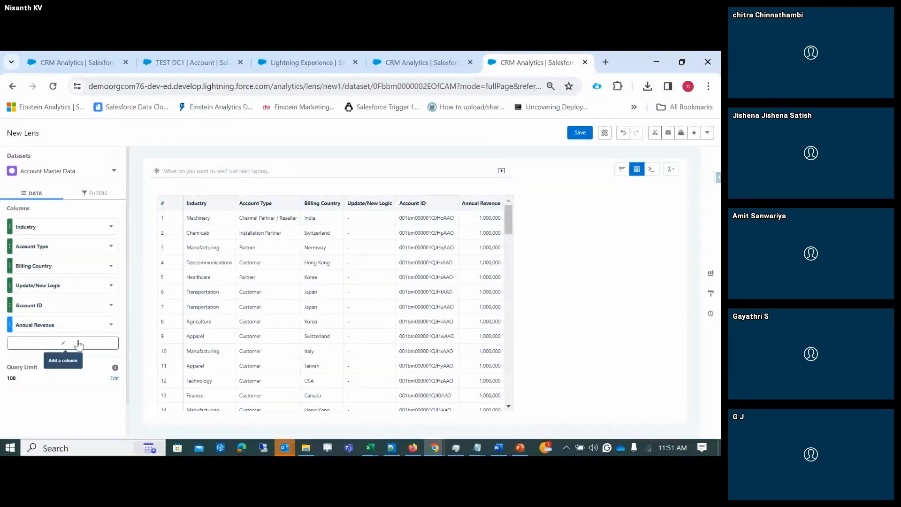
Filter the new lens by Account ID equal to the record ID copied from the TEST DC1 account's web address.
click(96, 192)
click(83, 229)
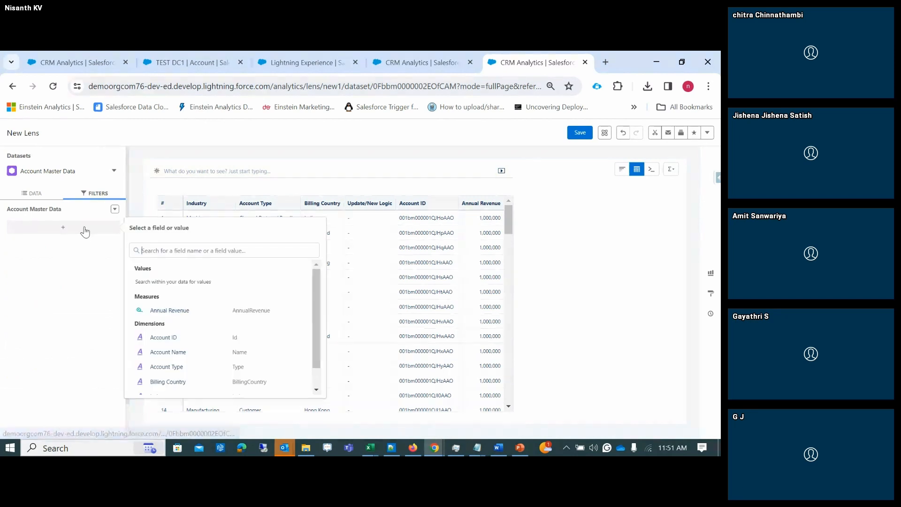
scroll(215, 318, down, 1)
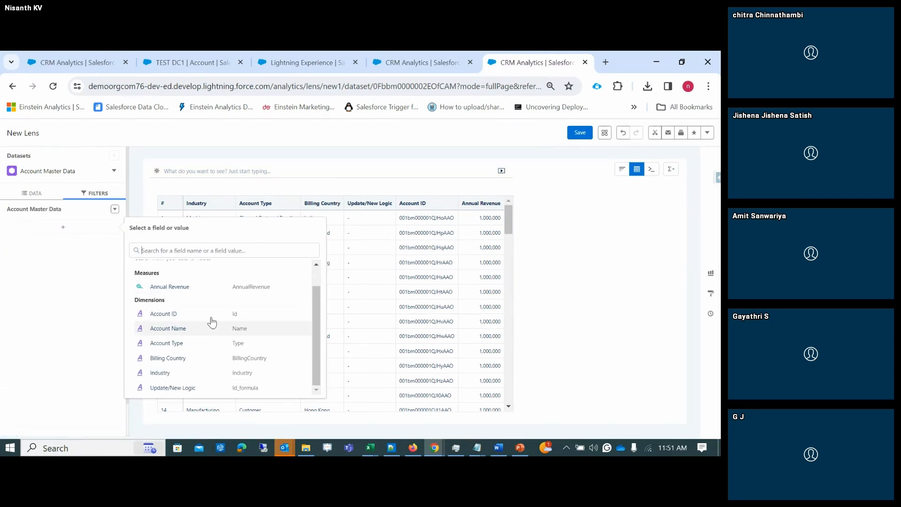
click(213, 315)
click(97, 60)
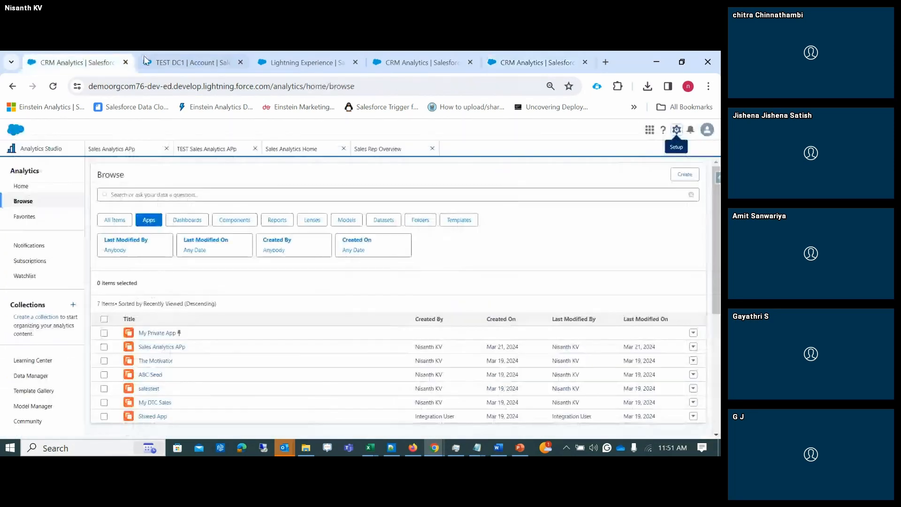
click(160, 58)
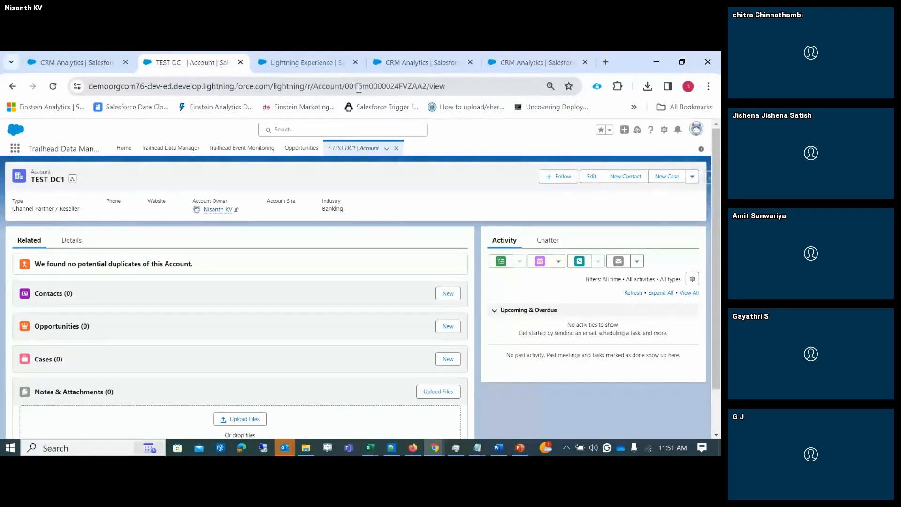
double_click(379, 88)
key(ctrl+c)
click(527, 61)
click(180, 296)
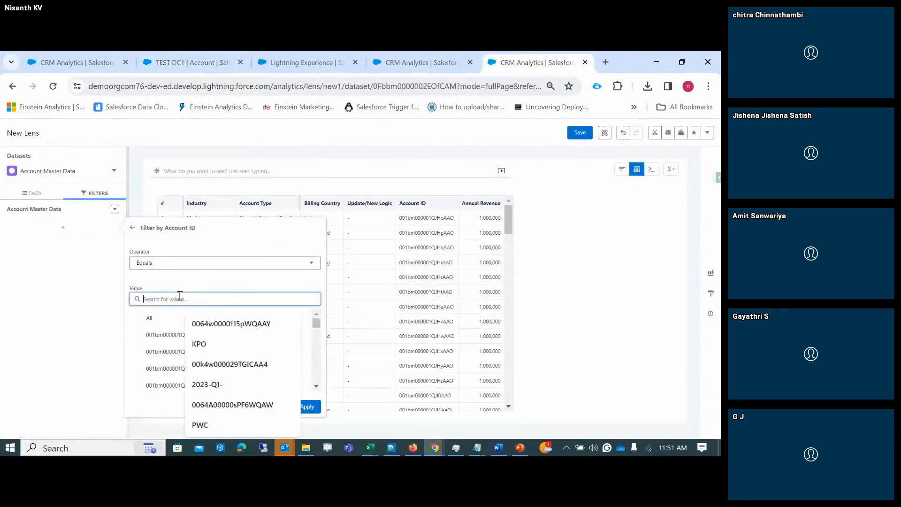
key(ctrl+v)
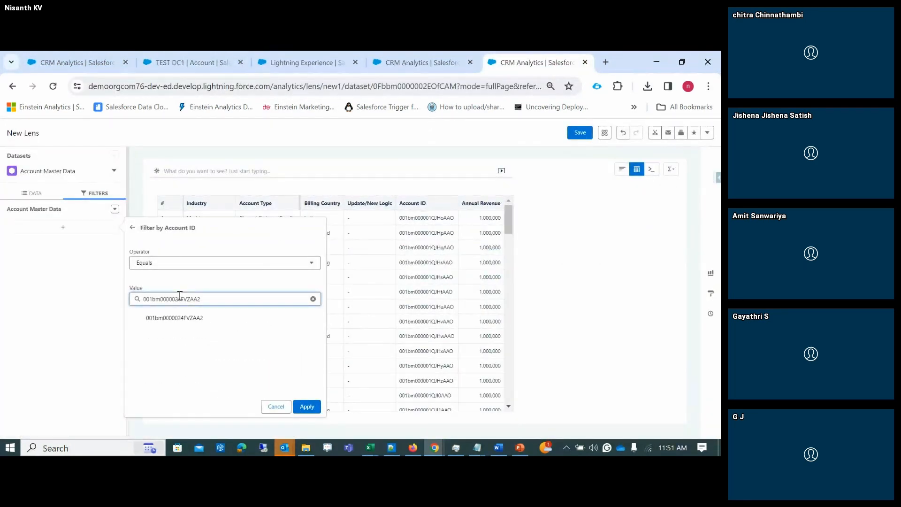
click(179, 319)
click(304, 410)
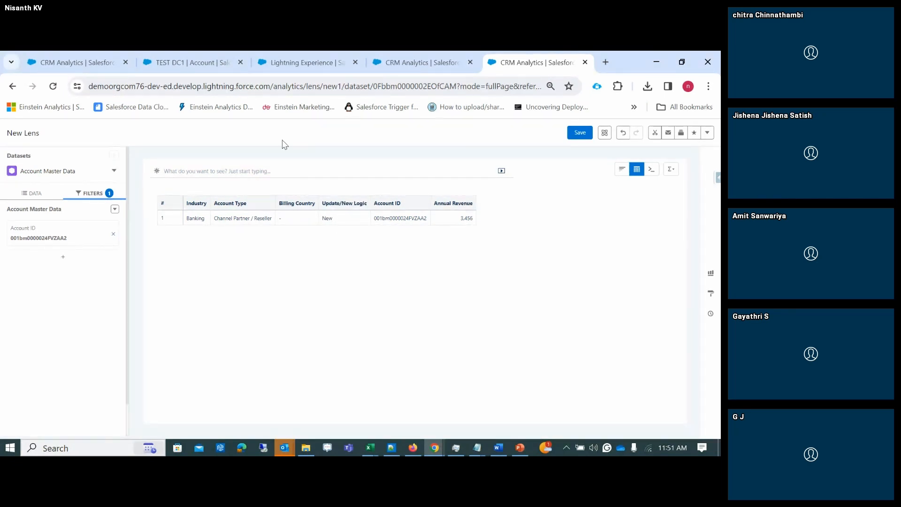
Compare the TEST DC1 account's type, industry and annual revenue in its record details with the filtered lens row.
click(202, 64)
click(78, 240)
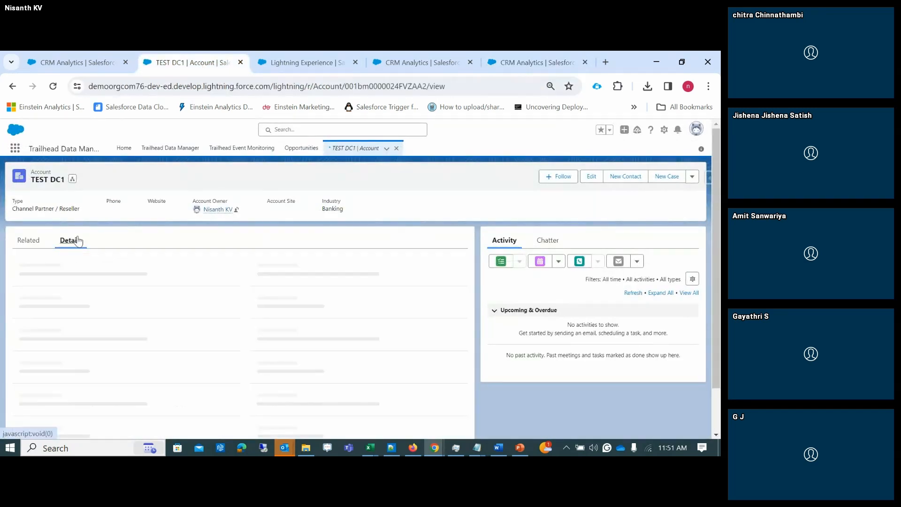
scroll(114, 305, down, 3)
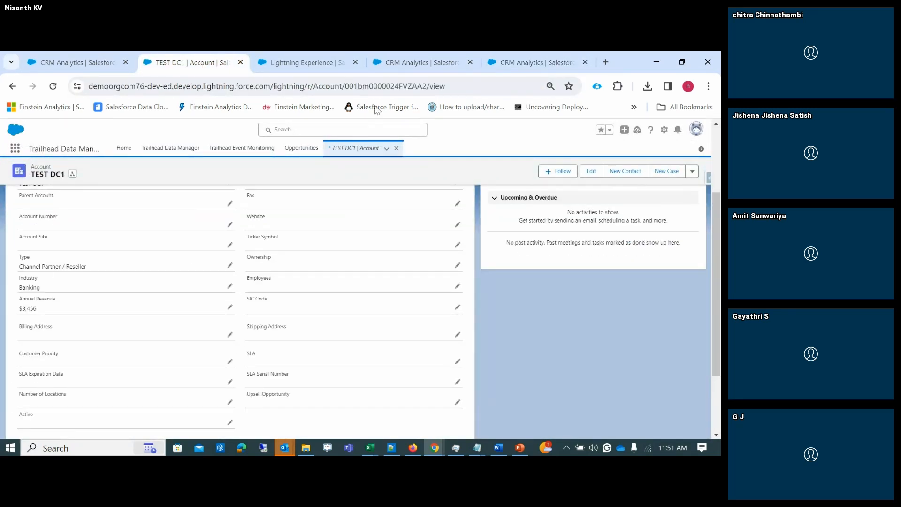
click(503, 56)
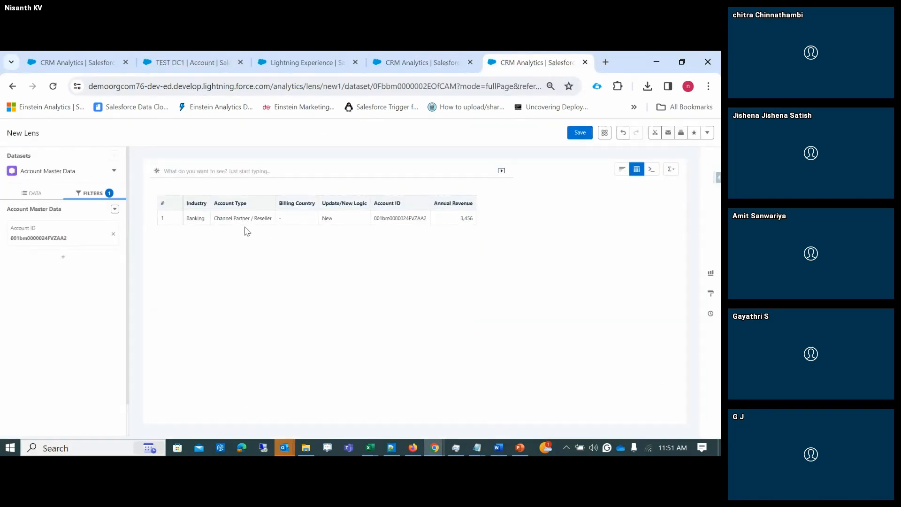
Add the account ID from cell A2 of the Book5 workbook to the lens's Account ID filter and apply it.
click(66, 237)
mouse_move(369, 446)
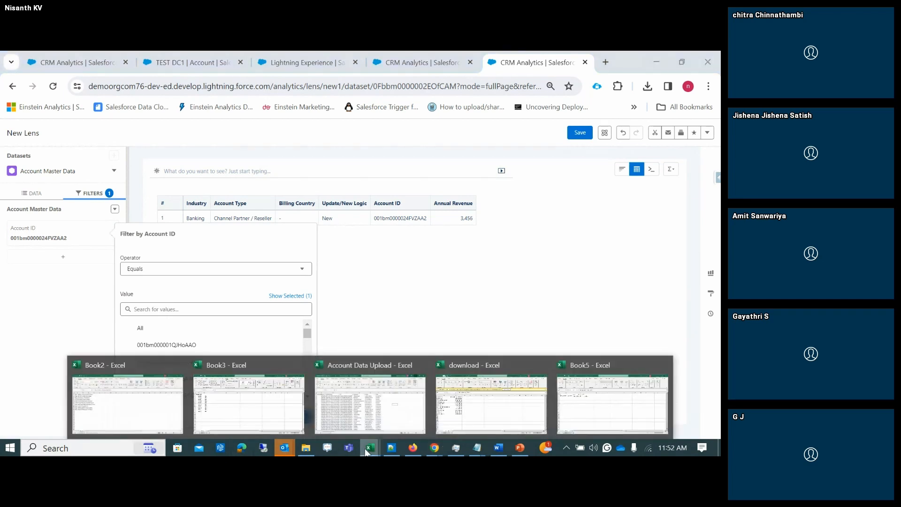
click(583, 419)
key(ctrl+c)
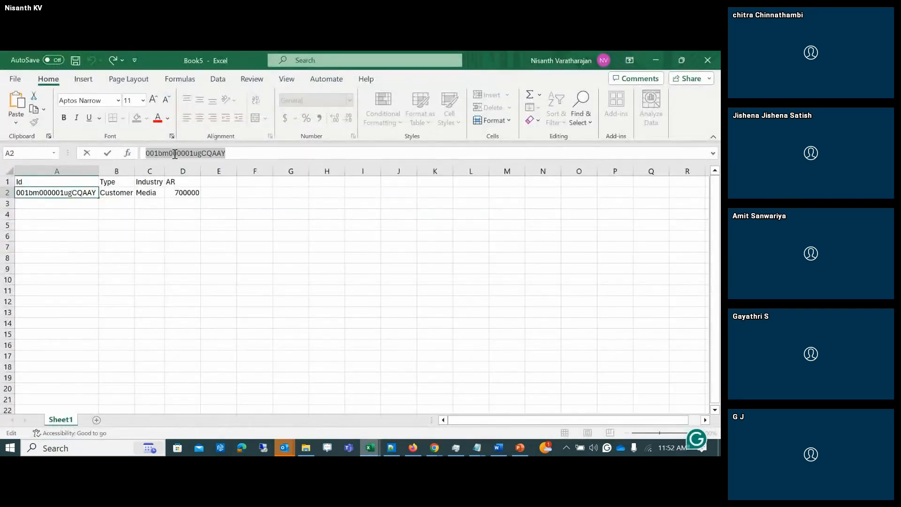
key(alt+Tab)
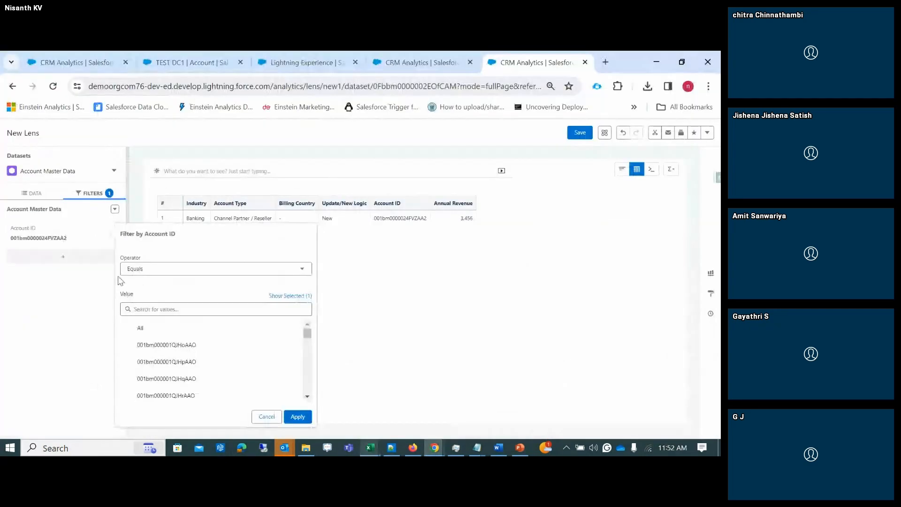
click(137, 309)
key(ctrl+v)
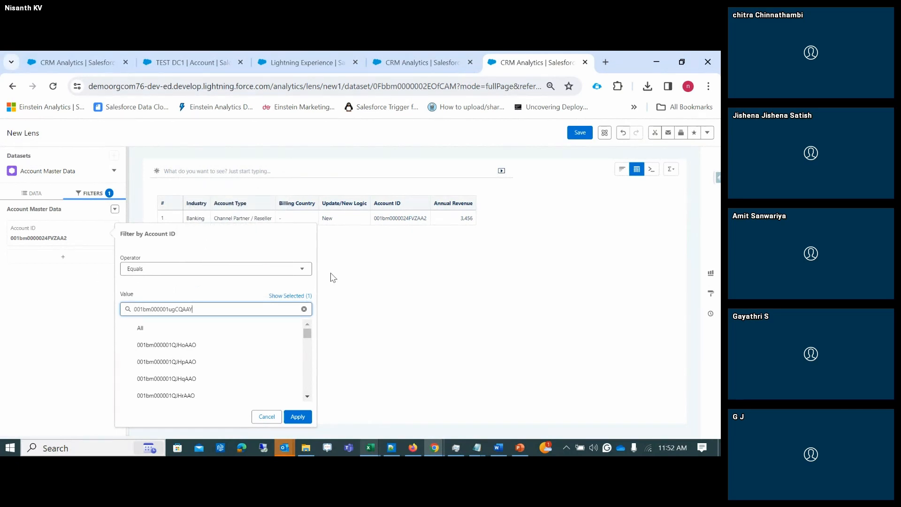
click(194, 333)
click(301, 418)
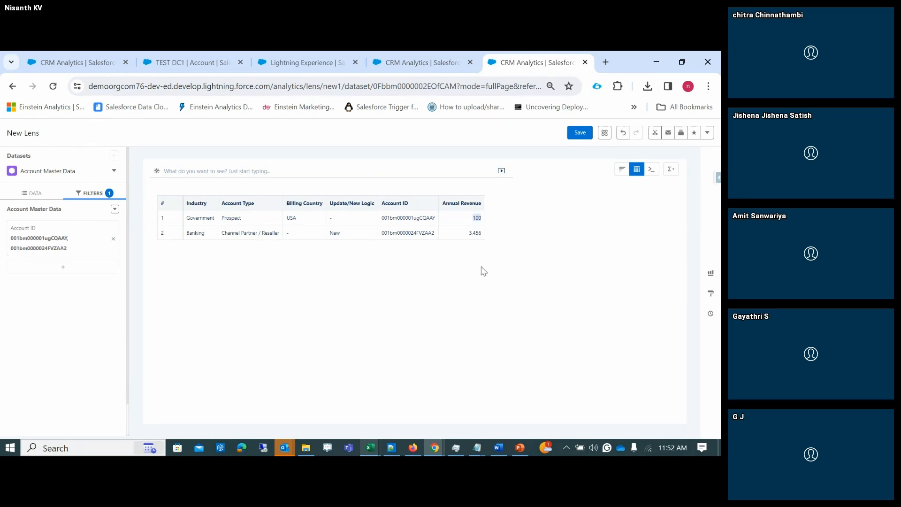
Put the lens's annual revenue of 100 in cell D3 of Book5 and compare the sheet's account values with the lens.
key(alt+Tab)
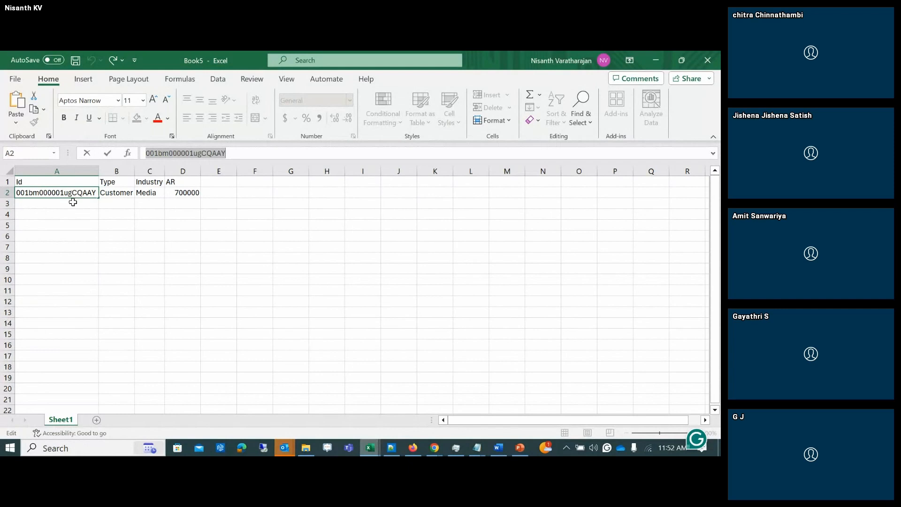
click(169, 202)
text(500)
click(224, 287)
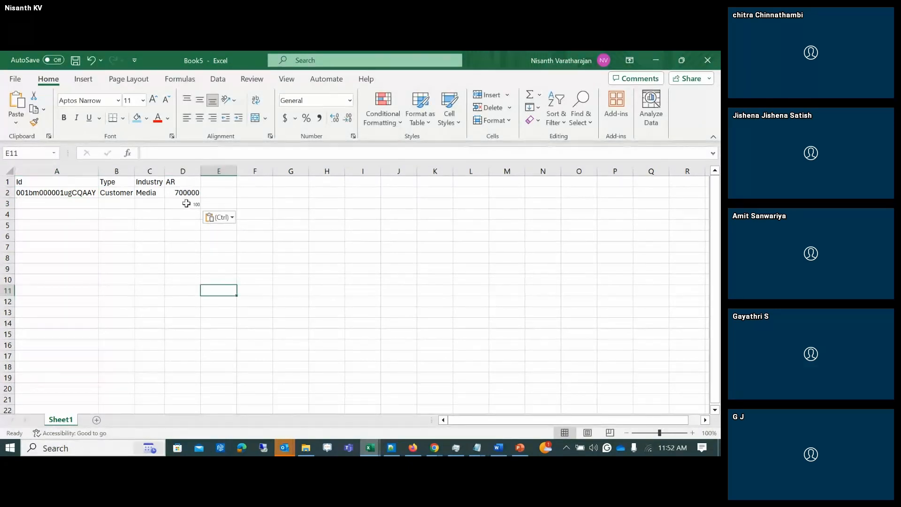
click(181, 204)
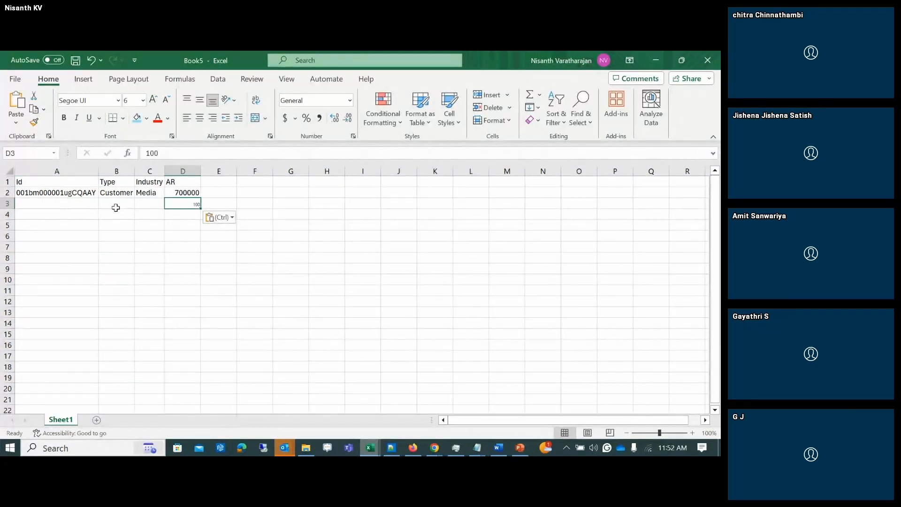
key(alt+Tab)
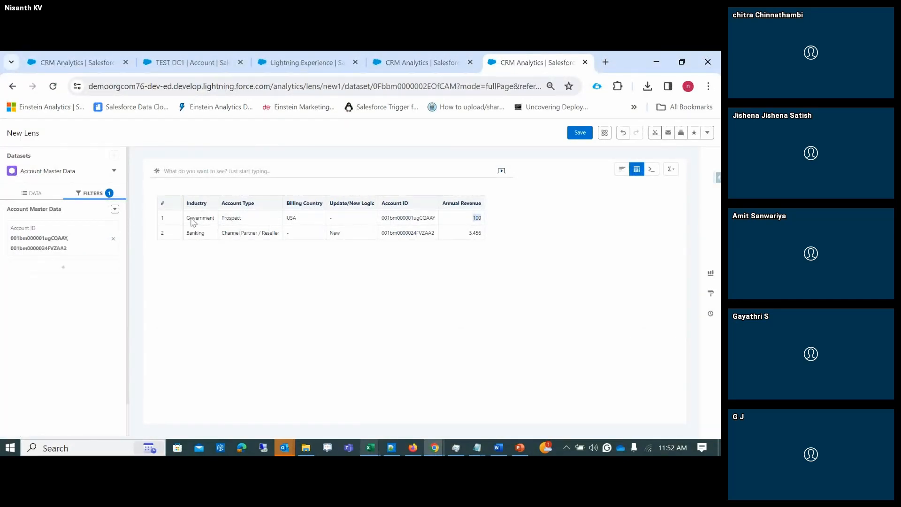
key(alt+Tab)
text(100)
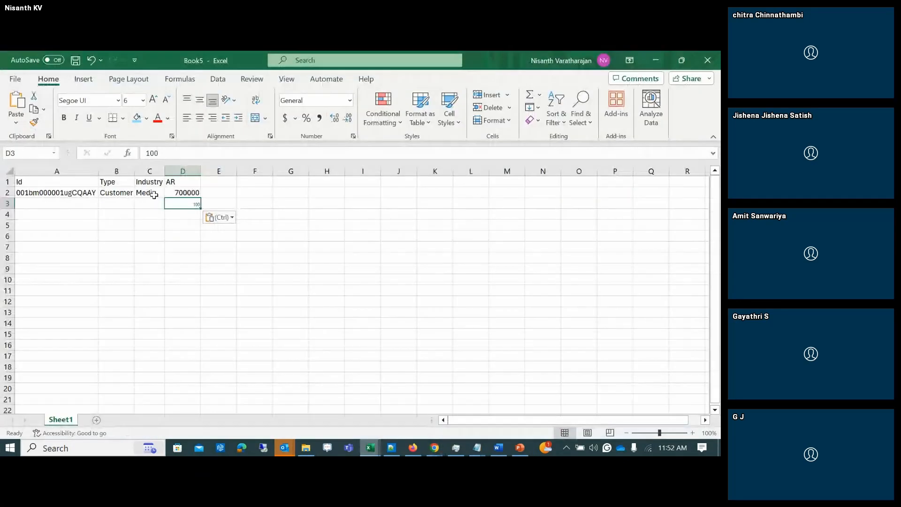
key(alt+Tab)
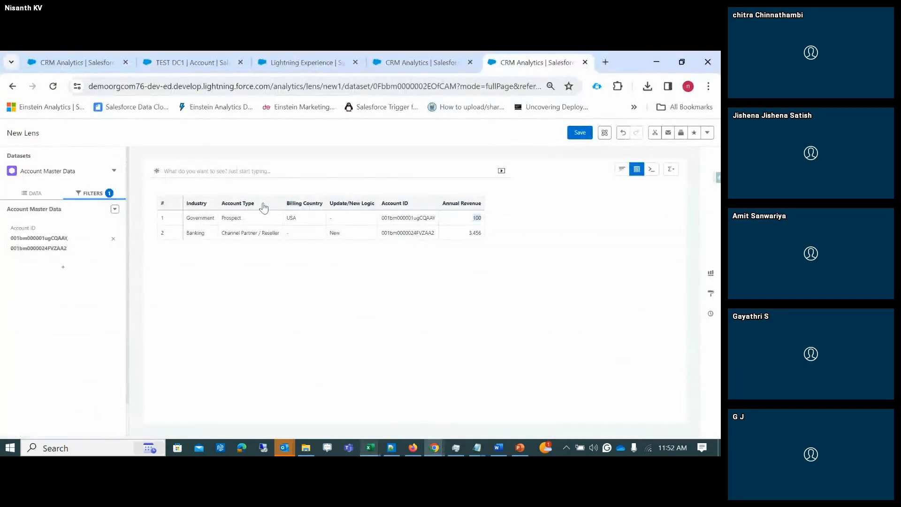
Open the Salesforce record of the lens's first-row account using its copied ID and examine its type, industry and annual revenue.
click(416, 220)
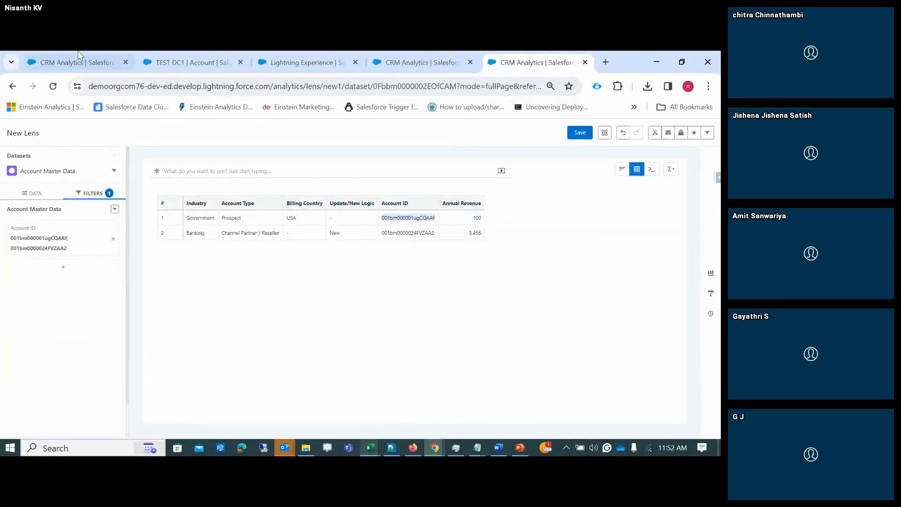
click(129, 65)
click(188, 62)
double_click(354, 86)
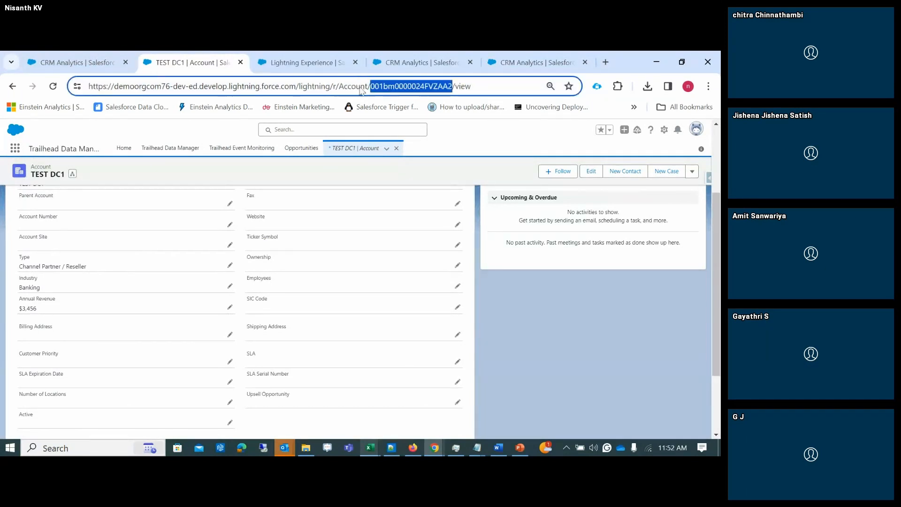
text(001bm000001ugCQAAY)
key(Return)
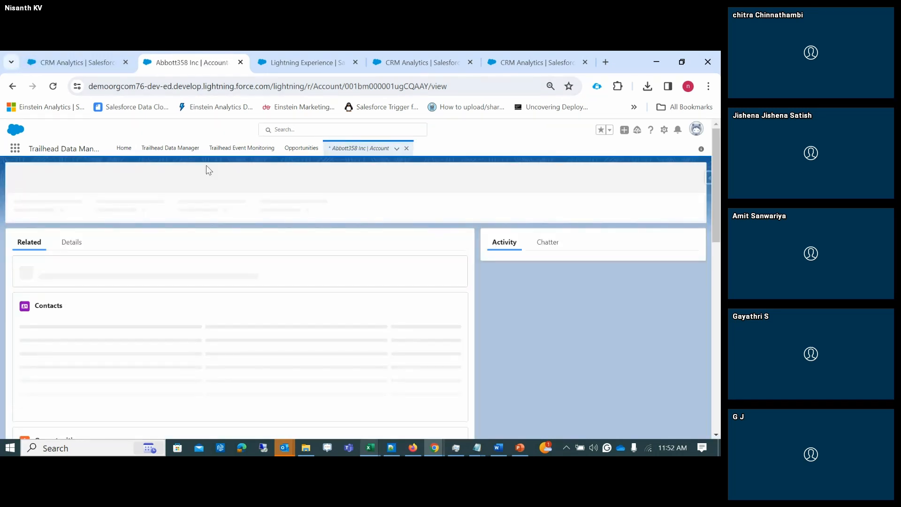
click(65, 239)
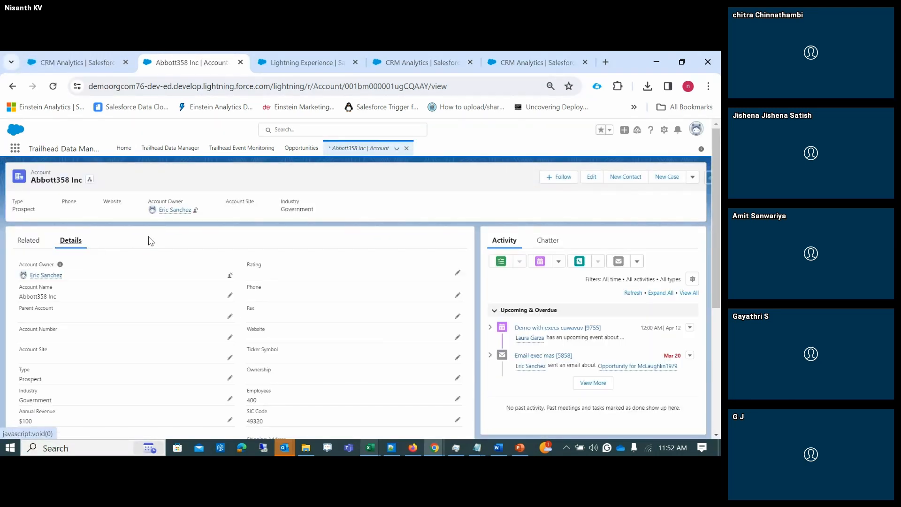
scroll(157, 244, down, 3)
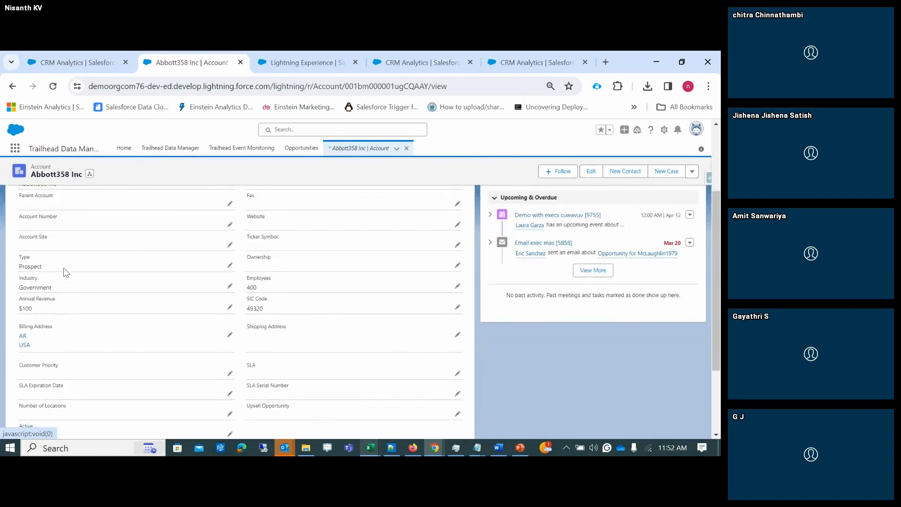
Compare the industry and account type in the lens's first row with the Type and Industry values in Book5.
click(82, 58)
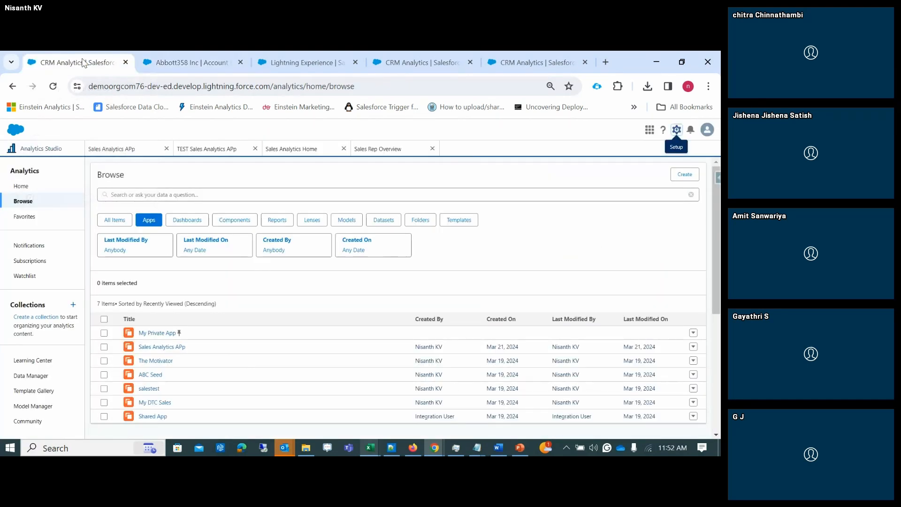
click(470, 60)
click(513, 55)
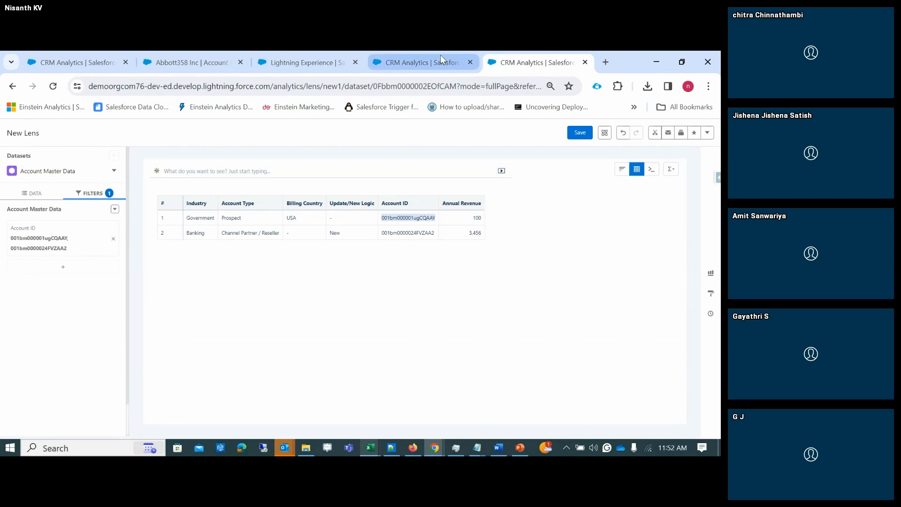
drag(241, 217, 190, 221)
key(alt+Tab)
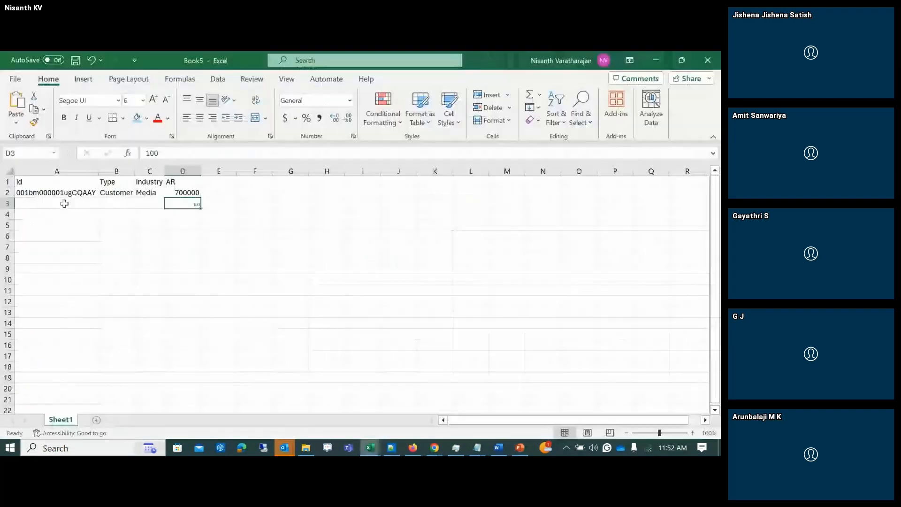
click(130, 193)
click(151, 194)
key(alt+Tab)
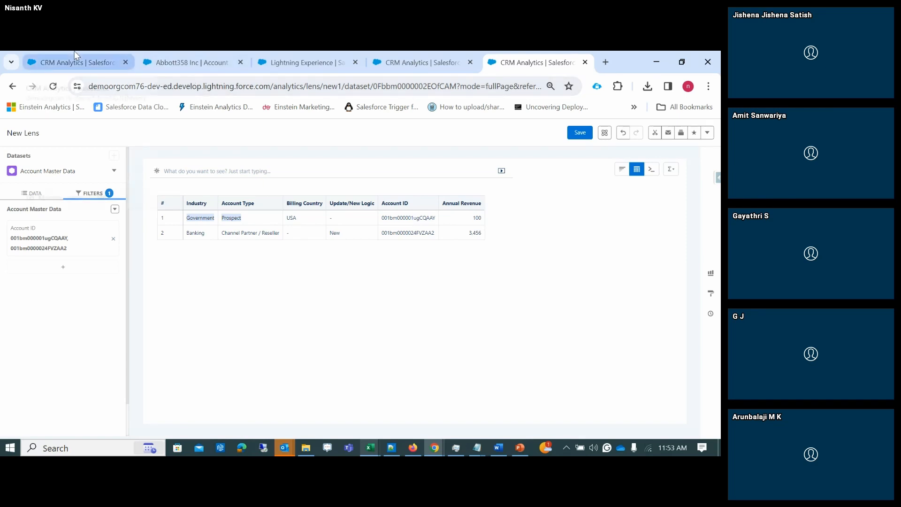
Check the recipes' scheduled runs in Data Manager and run the data sync for the Account object of the SFDC_LOCAL connection.
click(285, 55)
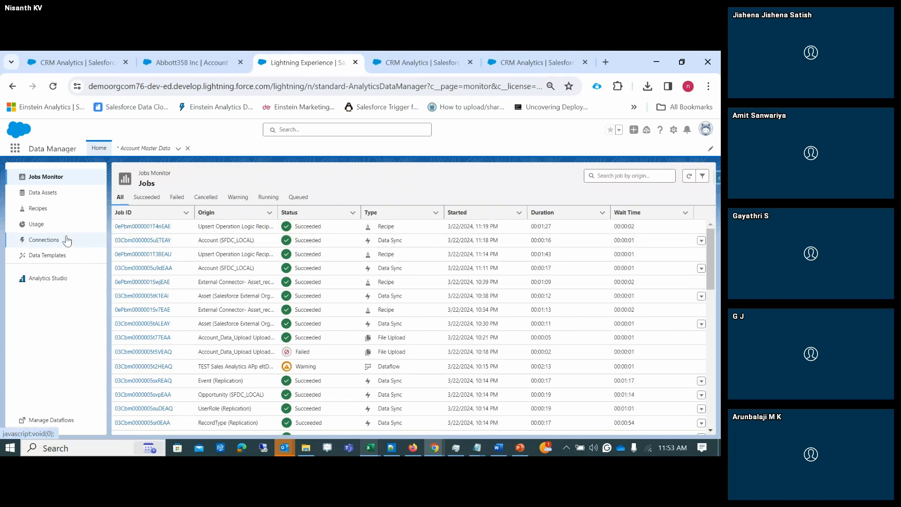
click(70, 208)
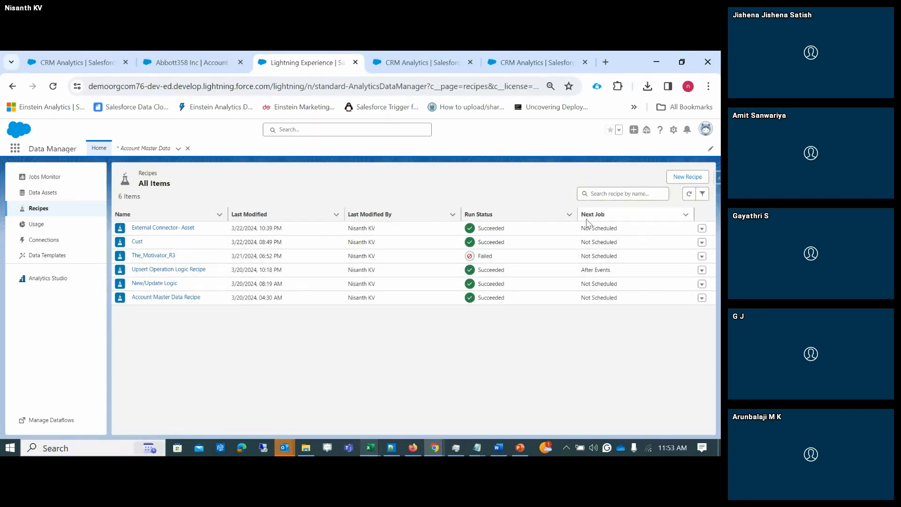
click(45, 240)
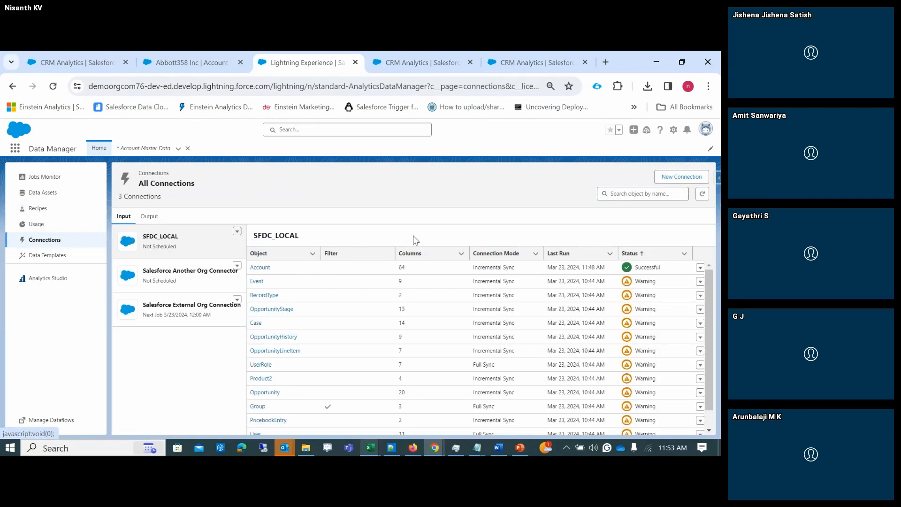
click(699, 267)
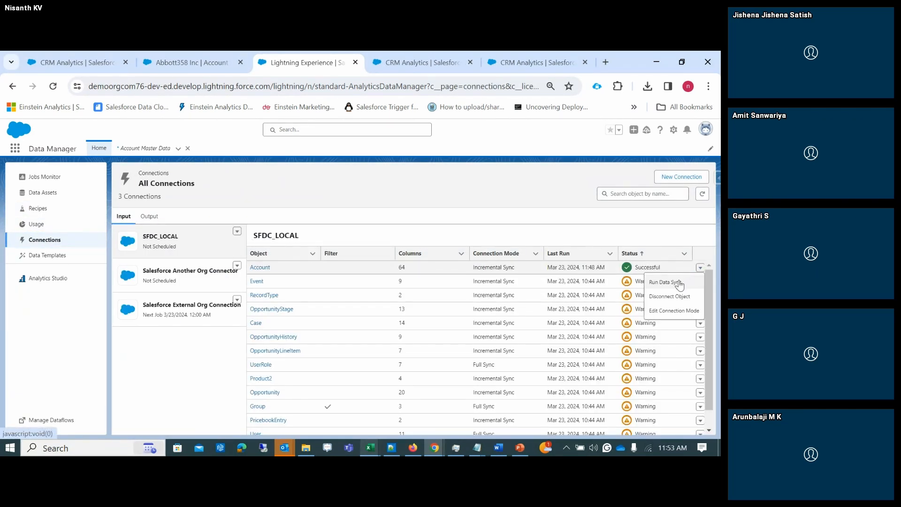
click(662, 281)
click(516, 310)
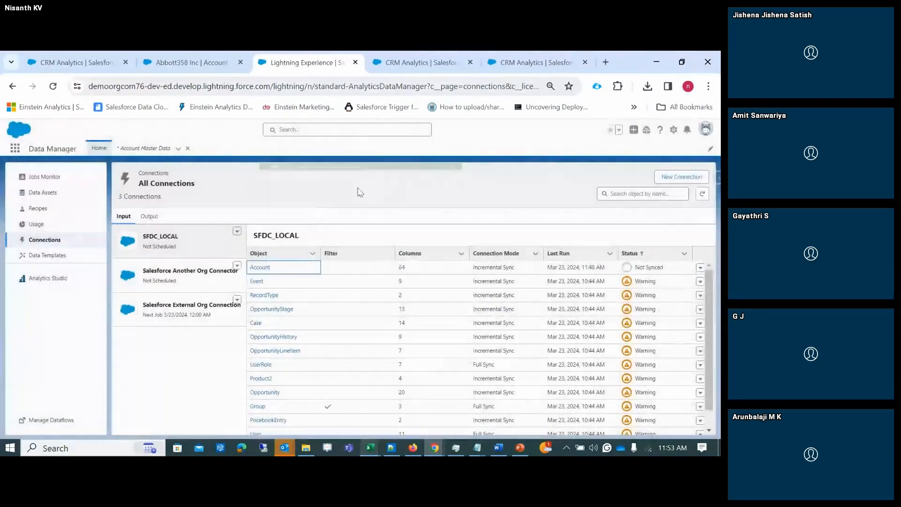
Monitor the Account sync and the upsert recipe run in the jobs list, widening the Origin column to show full names.
click(51, 180)
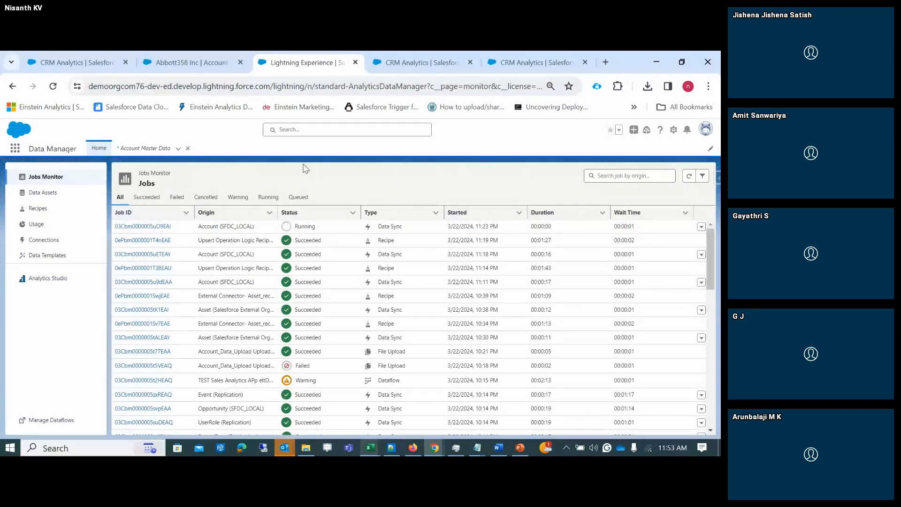
click(689, 176)
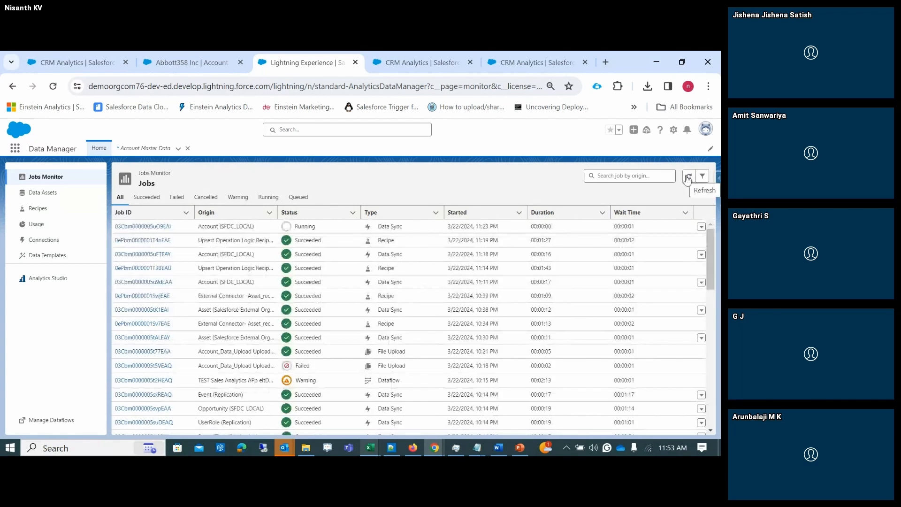
click(688, 178)
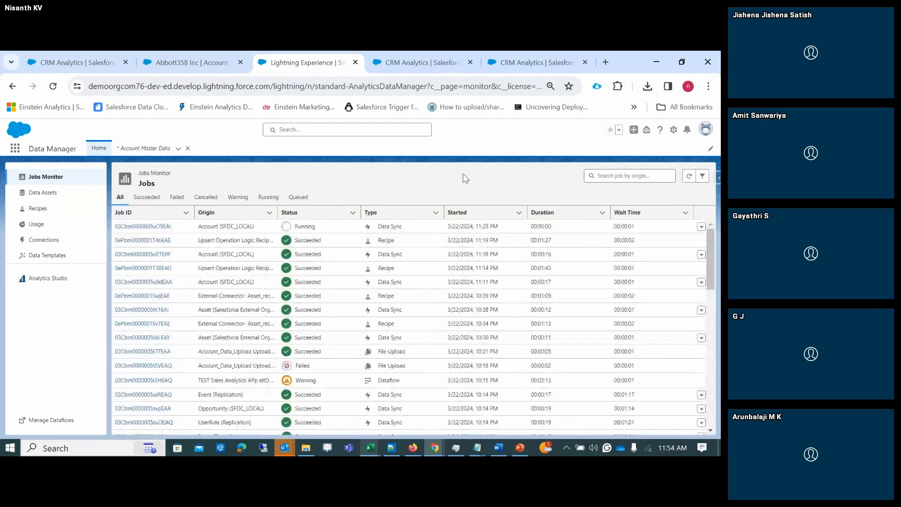
click(688, 176)
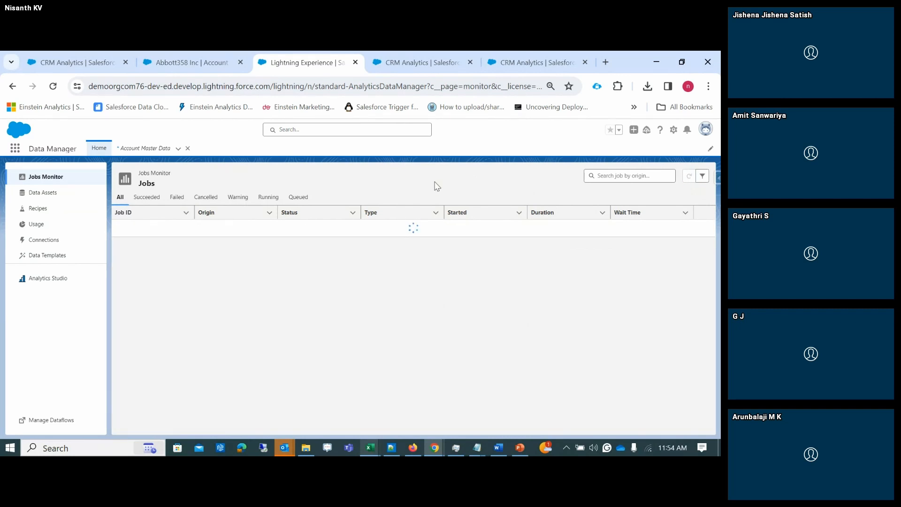
click(702, 176)
click(704, 219)
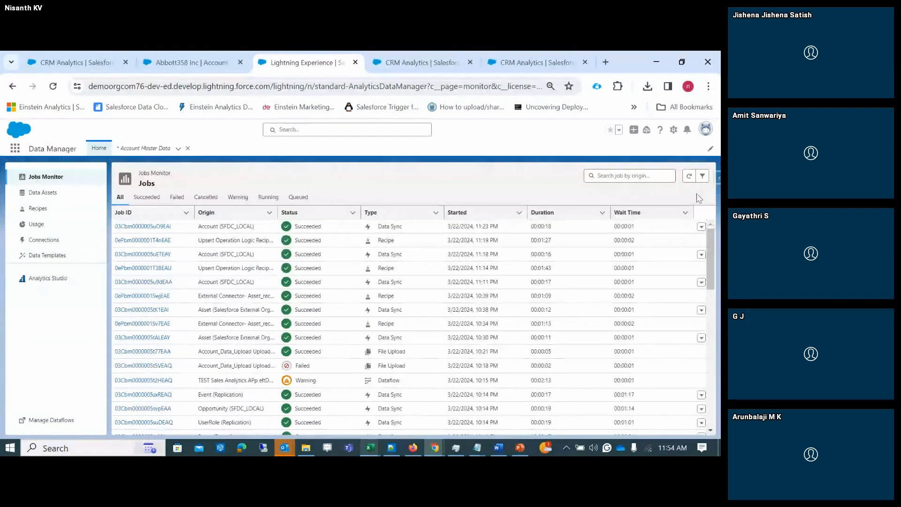
click(688, 176)
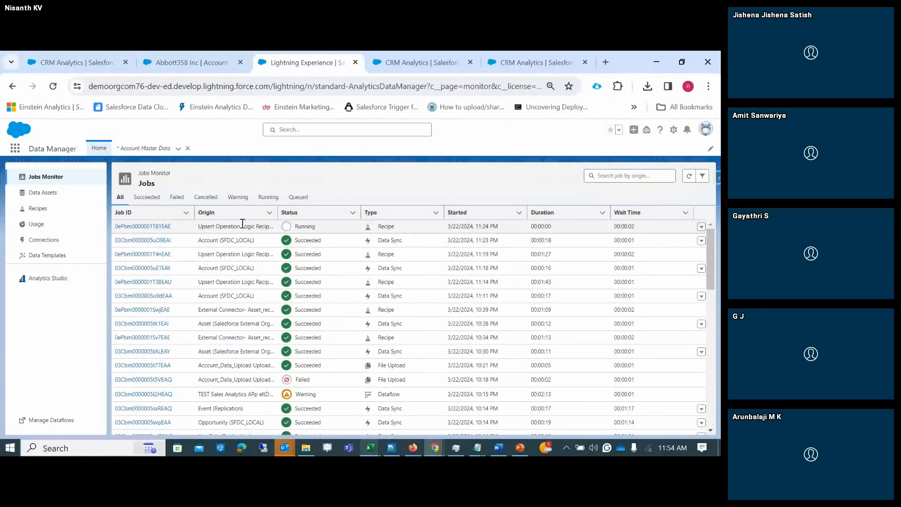
drag(277, 212, 348, 214)
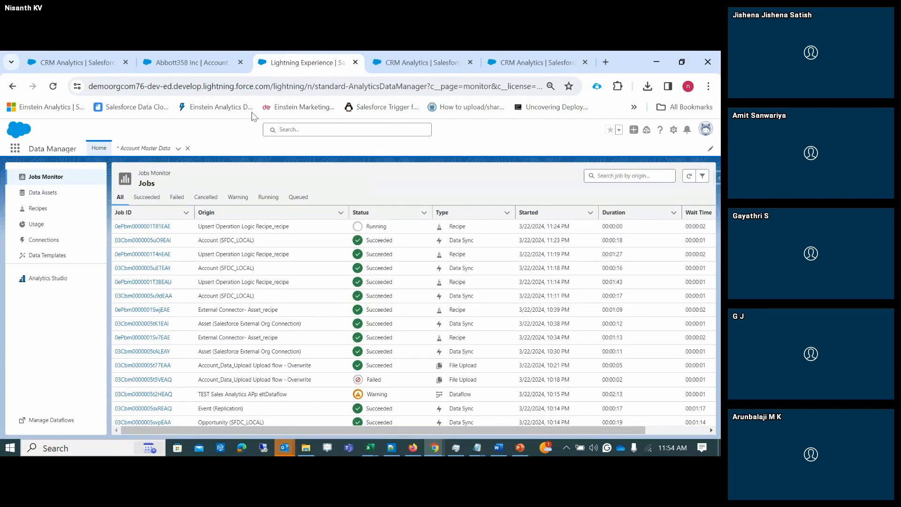
Open The Motivator 1 dashboard from The Motivator app in Analytics Studio for editing.
click(69, 62)
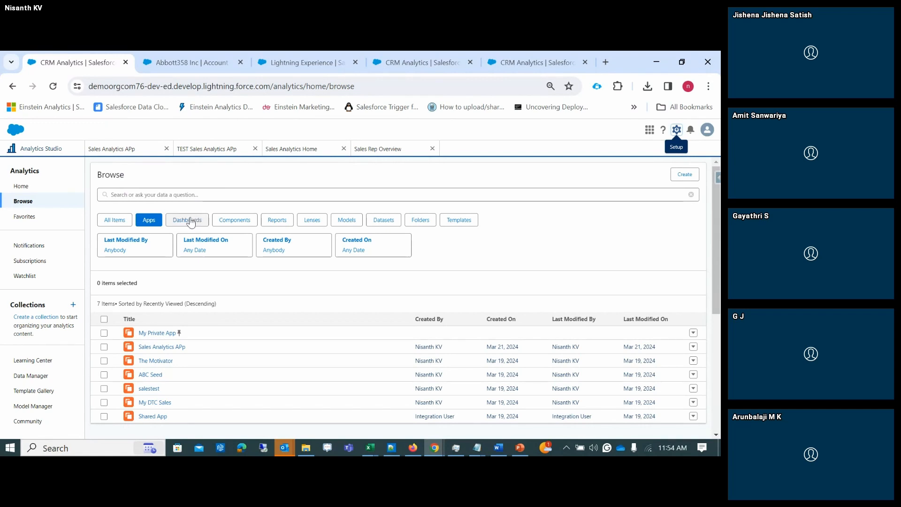
click(187, 220)
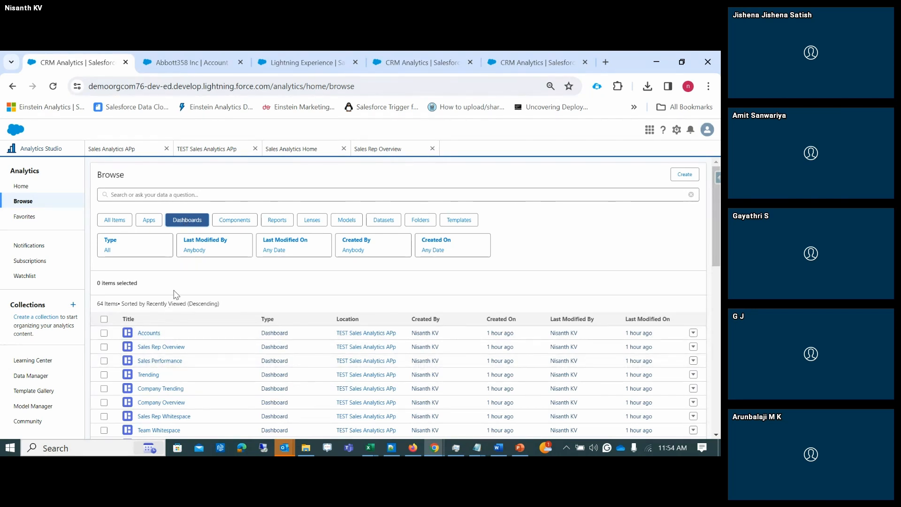
click(22, 205)
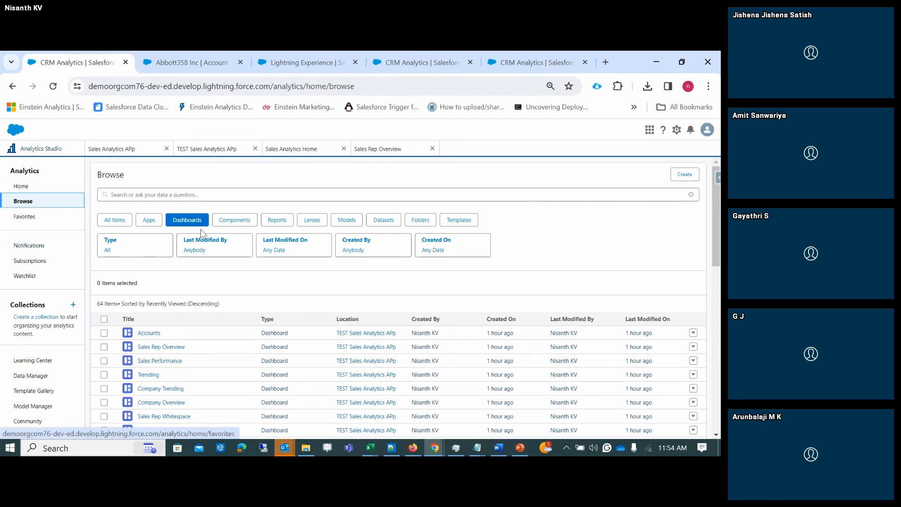
click(147, 221)
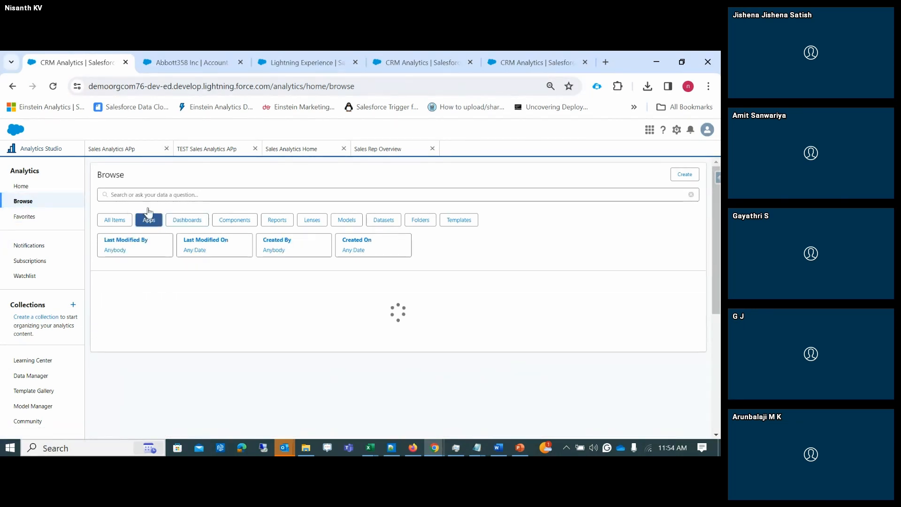
scroll(177, 366, down, 2)
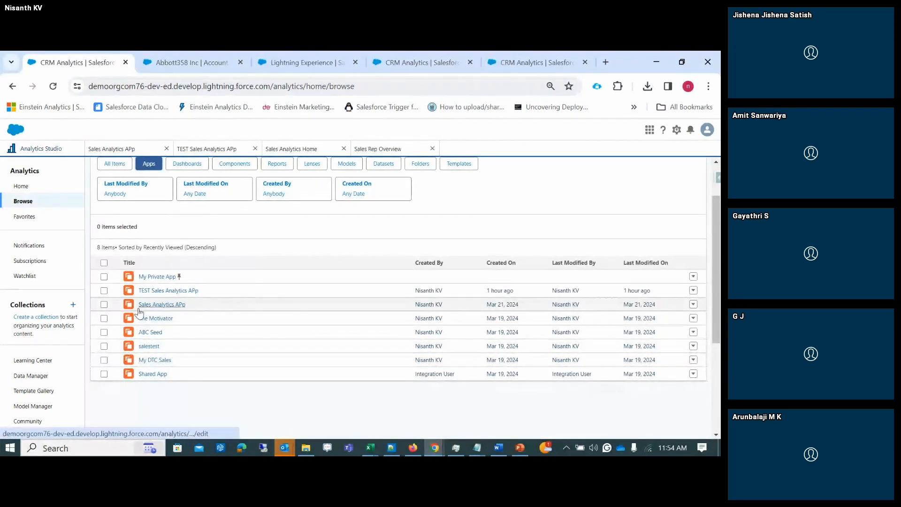
click(156, 318)
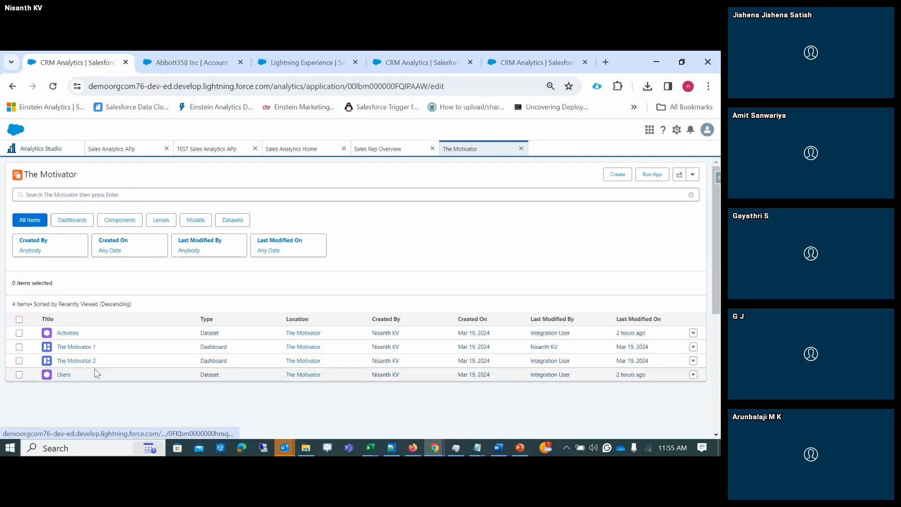
click(82, 348)
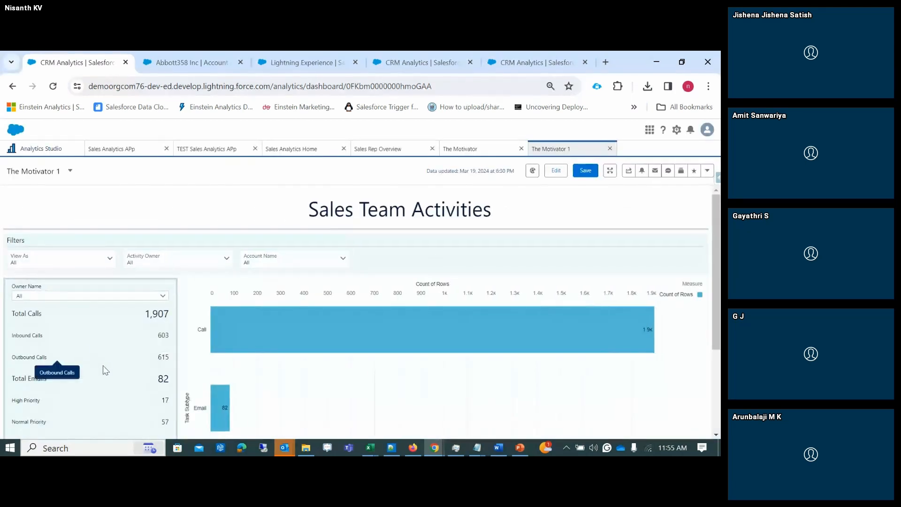
click(555, 175)
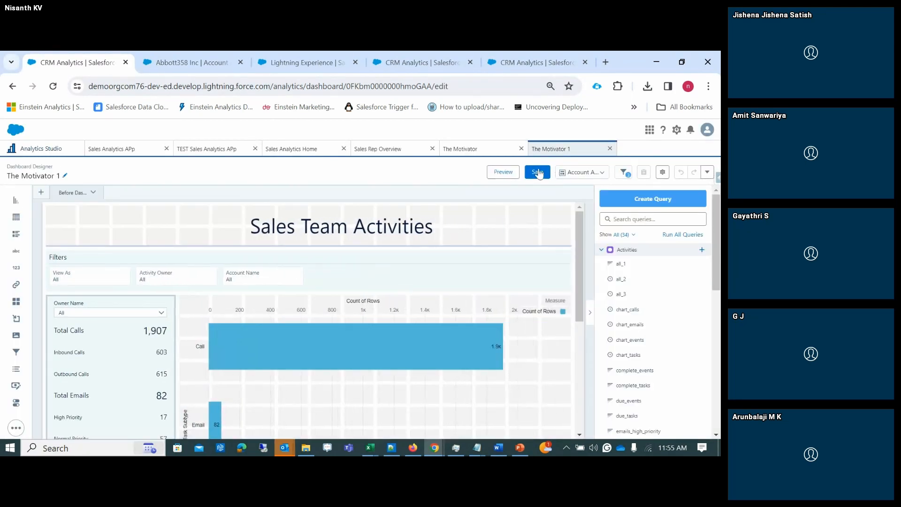
Examine the dashboard's widgets, including the task subtype bar chart and the Total Activities number.
scroll(392, 274, down, 3)
scroll(394, 283, up, 3)
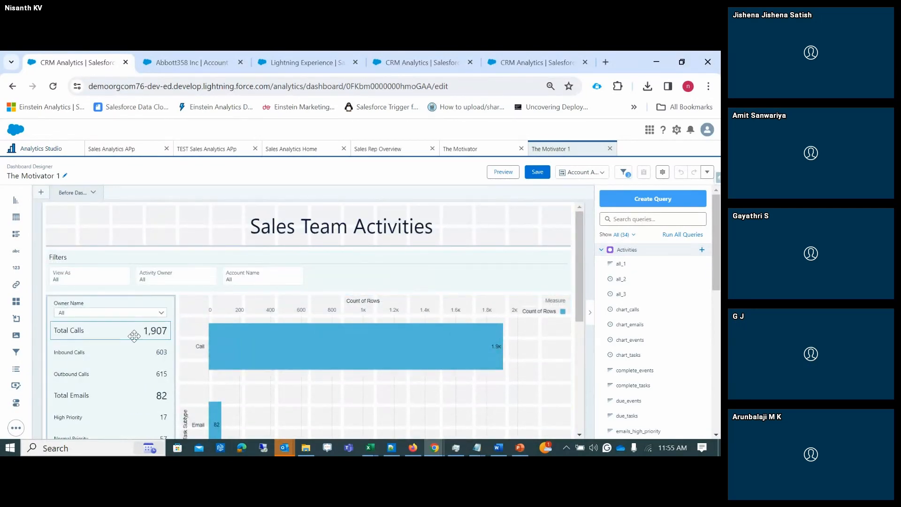
click(301, 329)
scroll(319, 338, down, 1)
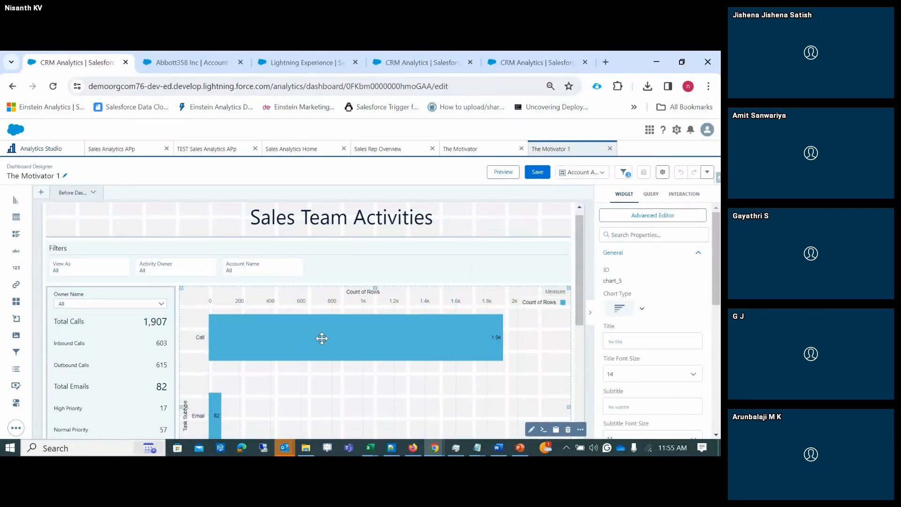
scroll(322, 338, down, 5)
click(241, 394)
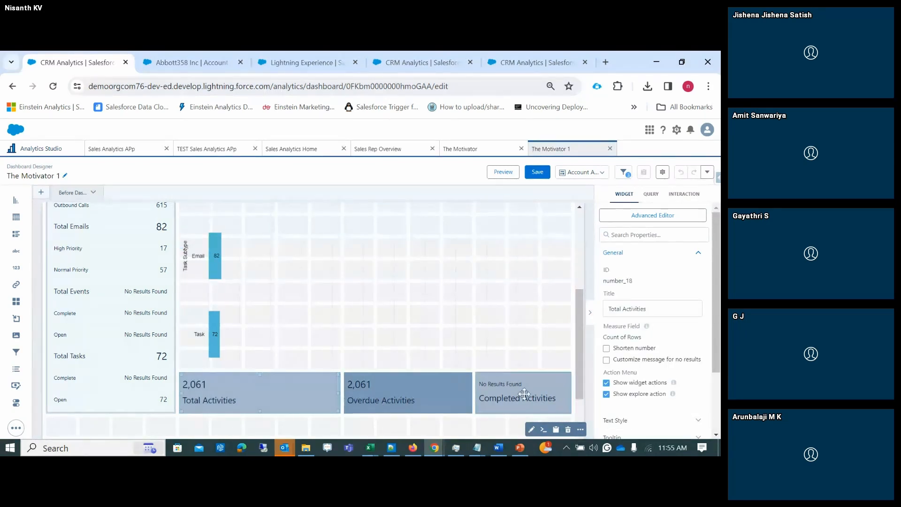
scroll(337, 291, up, 5)
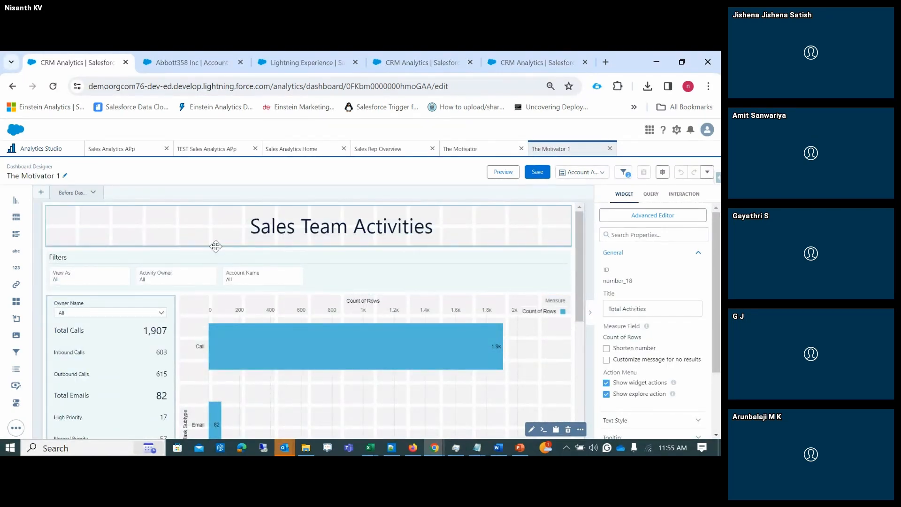
scroll(215, 246, down, 1)
Inspect the Total Calls widget's query and its widget properties, leaving the query unmodified.
click(143, 281)
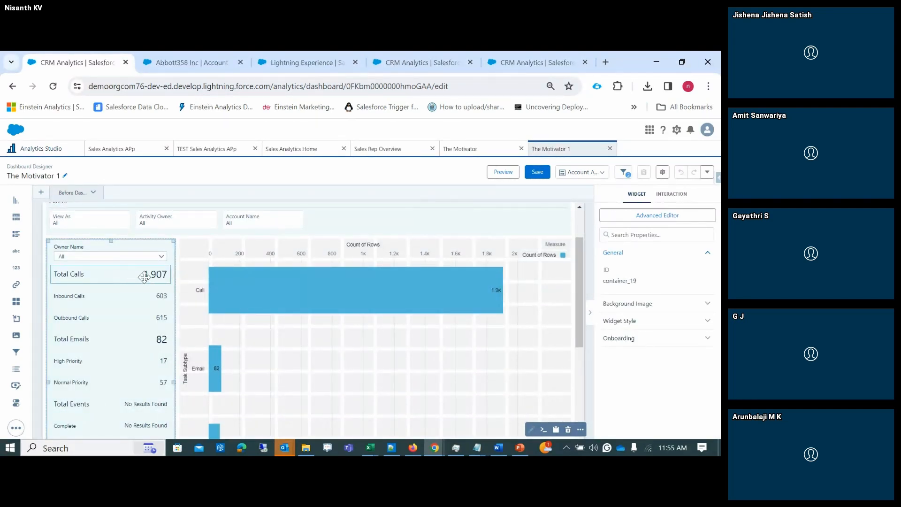
double_click(146, 280)
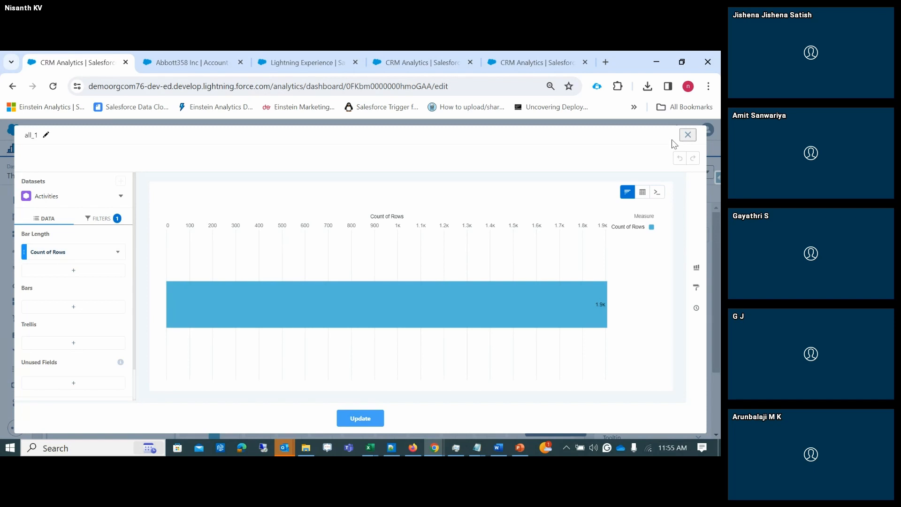
click(688, 136)
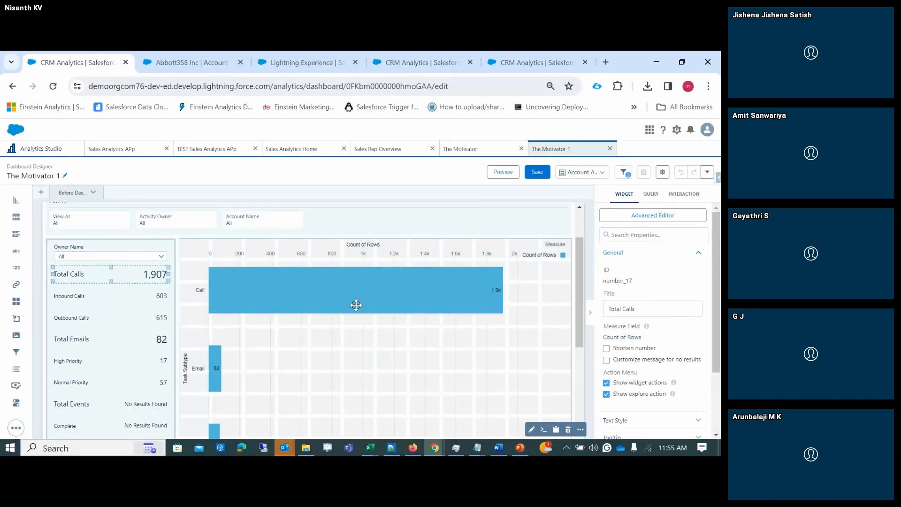
scroll(666, 300, down, 2)
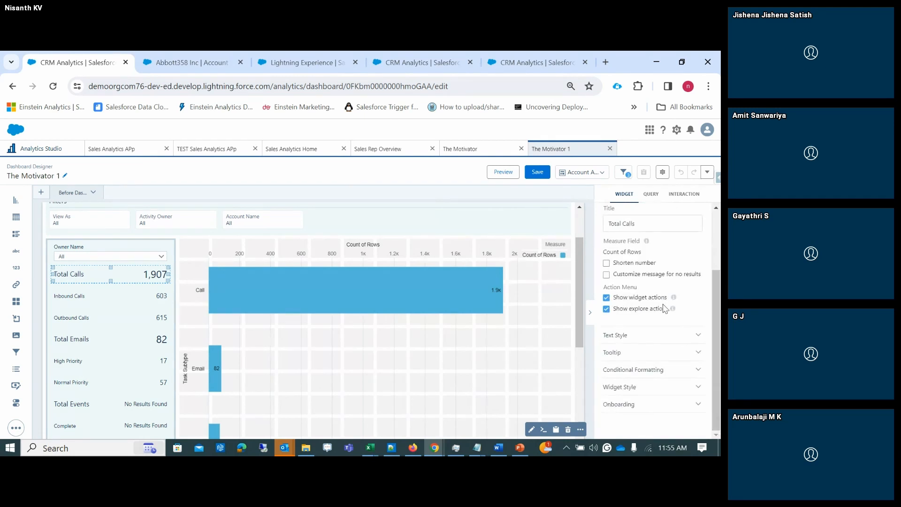
scroll(666, 302, up, 2)
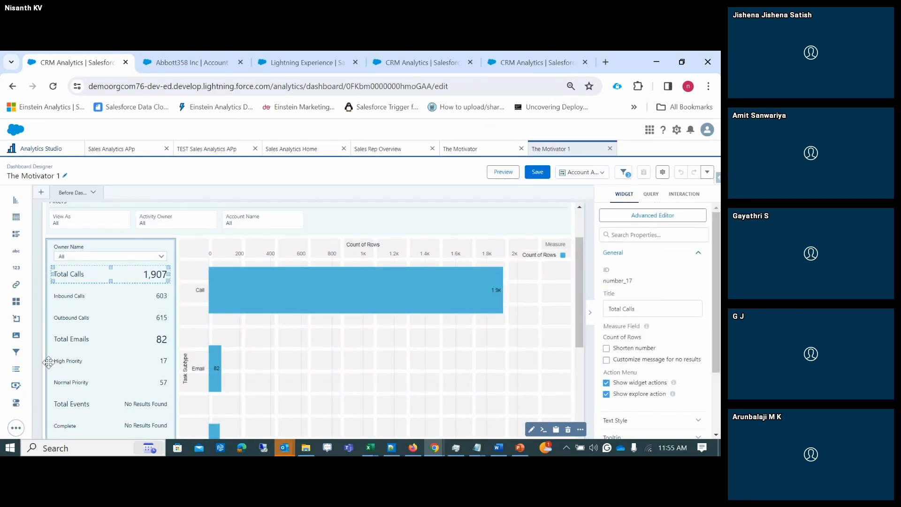
Delete the Complete number widget under Total Tasks in the metrics container.
scroll(207, 358, down, 2)
scroll(207, 357, down, 2)
click(105, 333)
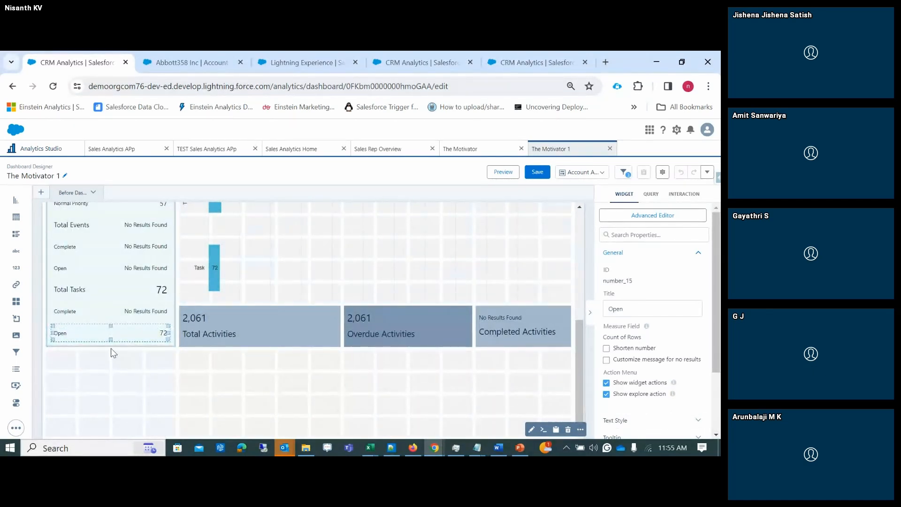
click(118, 308)
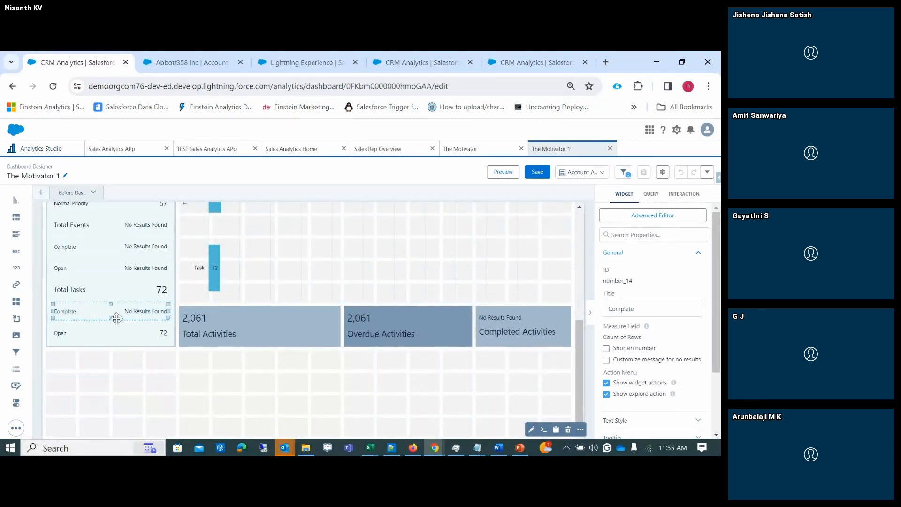
key(Delete)
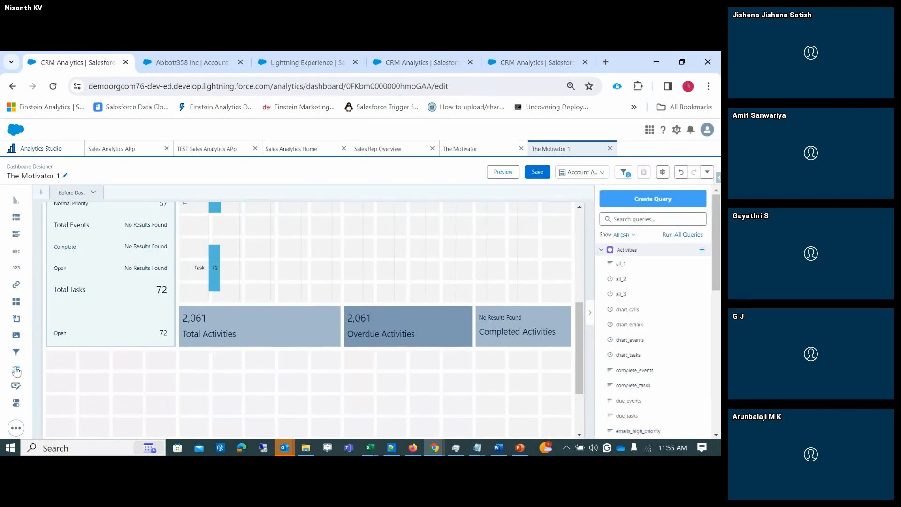
Place a number widget in the gap under Total Tasks in the metrics container and start its query on the Users dataset.
drag(16, 272, 108, 319)
click(124, 314)
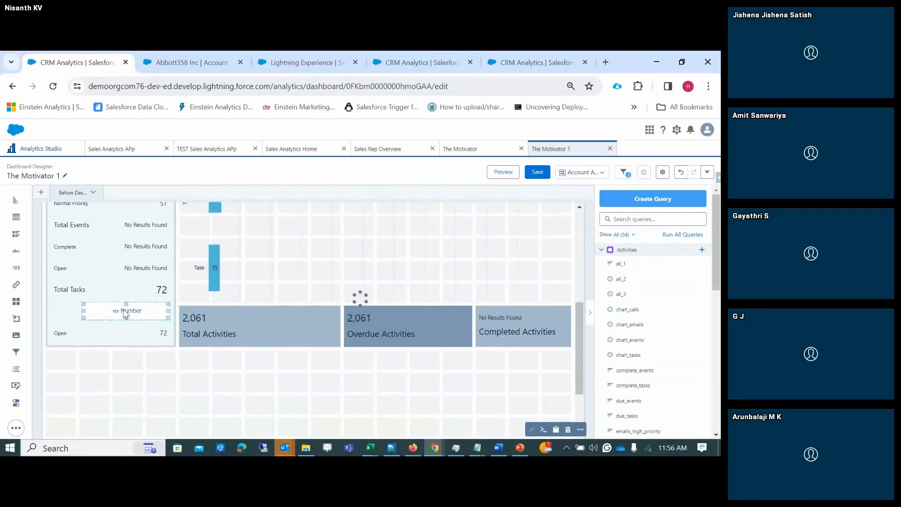
double_click(124, 314)
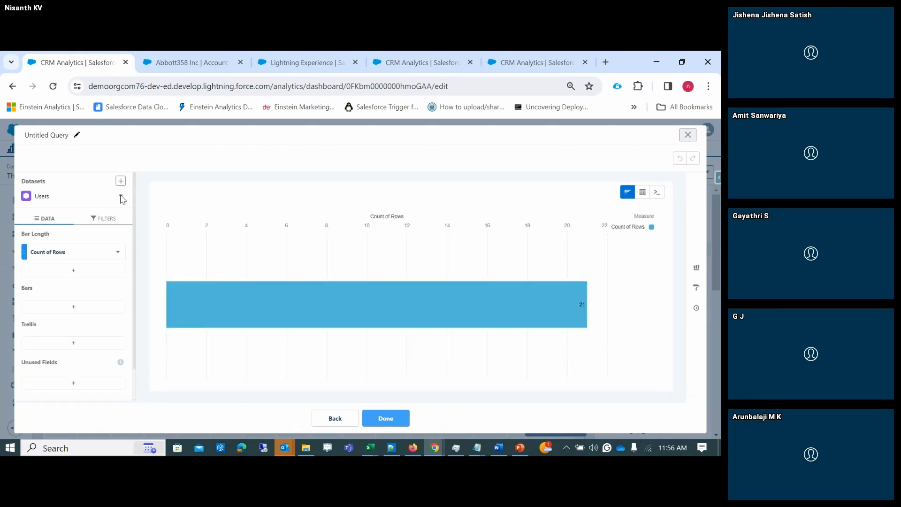
Group the new widget's Count of Rows query by First Name and finish the query.
click(74, 307)
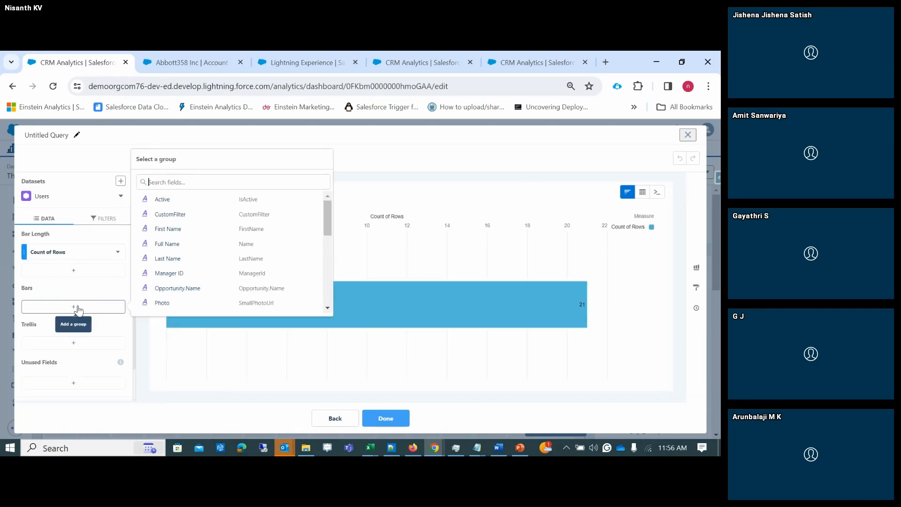
click(216, 233)
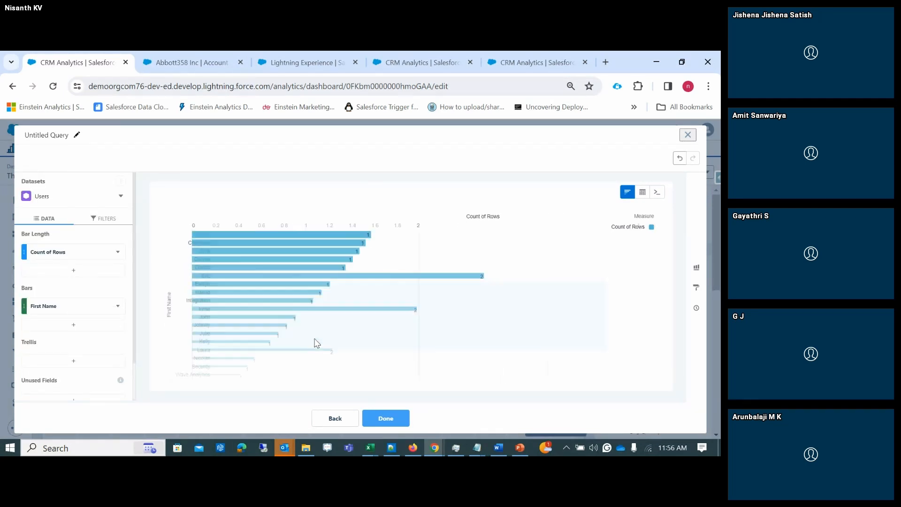
click(80, 310)
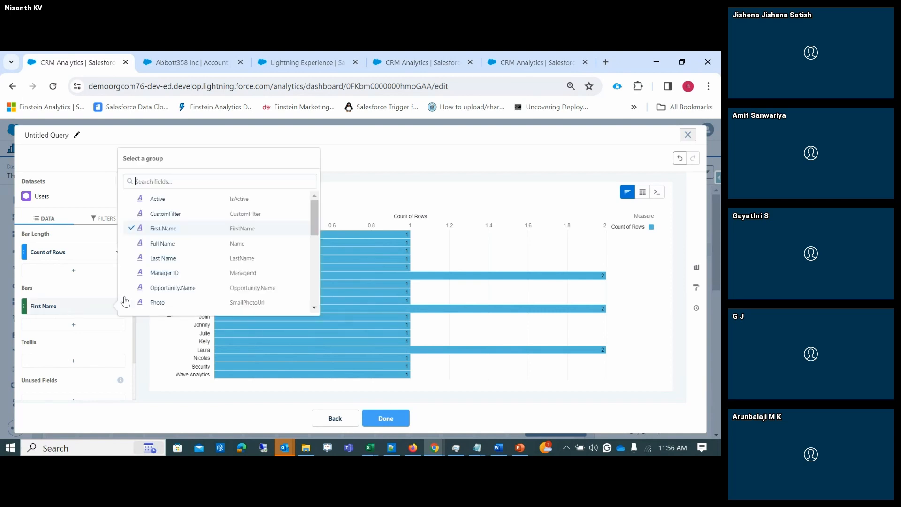
click(388, 199)
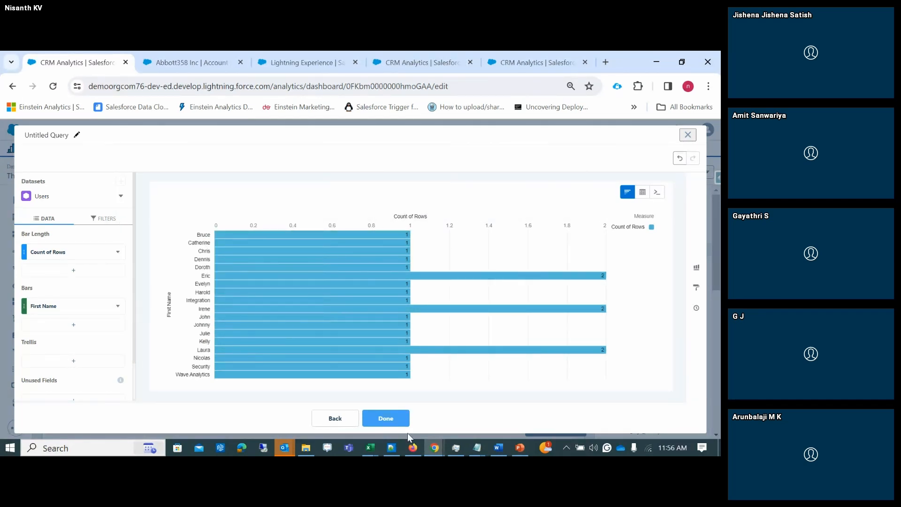
click(386, 419)
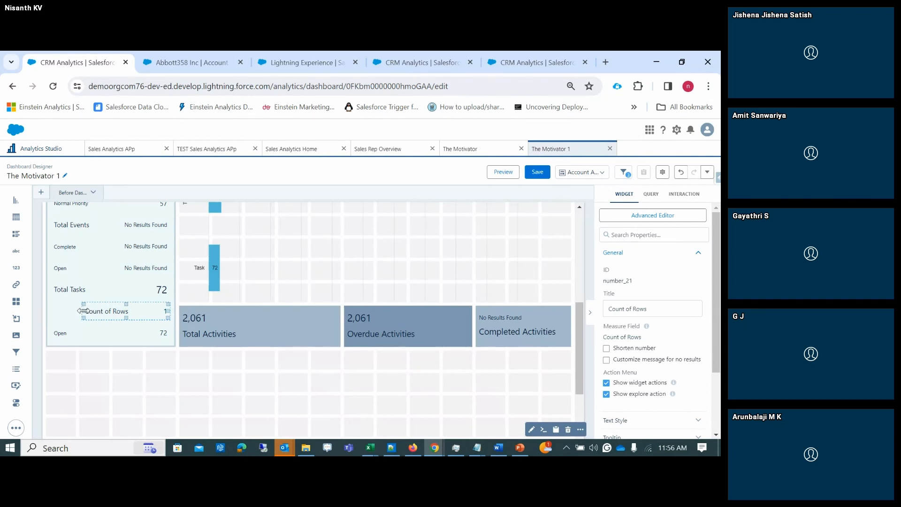
Widen the Count of Rows number widget across the metrics container and preview the dashboard.
drag(83, 311, 52, 310)
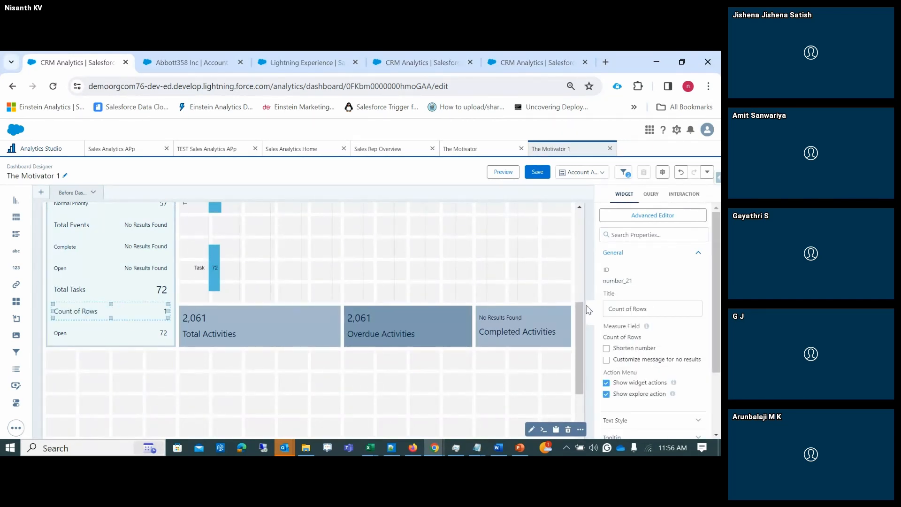
click(503, 171)
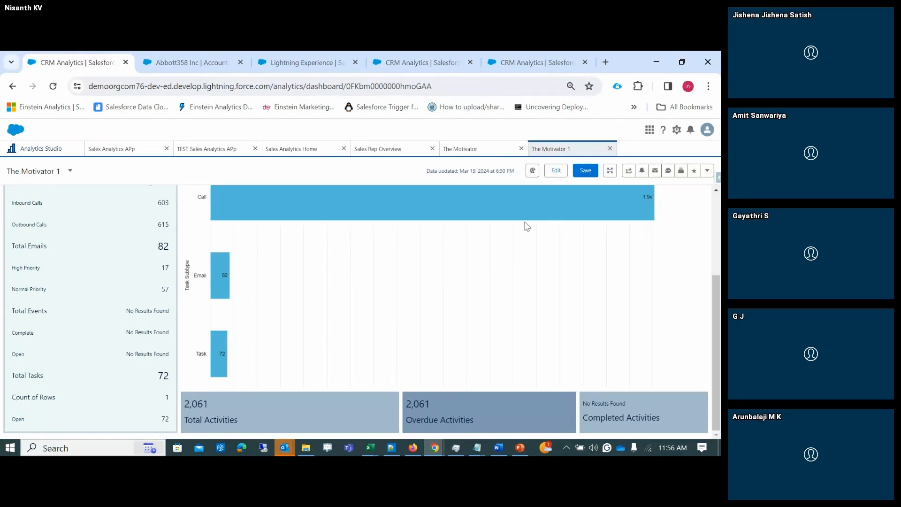
Return to editing, remove the First Name grouping from the Count of Rows widget's query, and update the widget.
click(557, 171)
scroll(261, 338, down, 3)
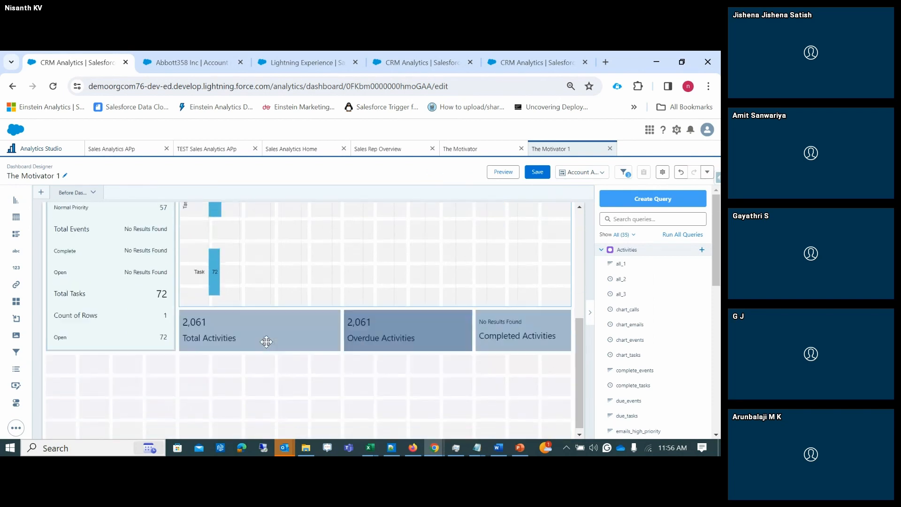
double_click(128, 309)
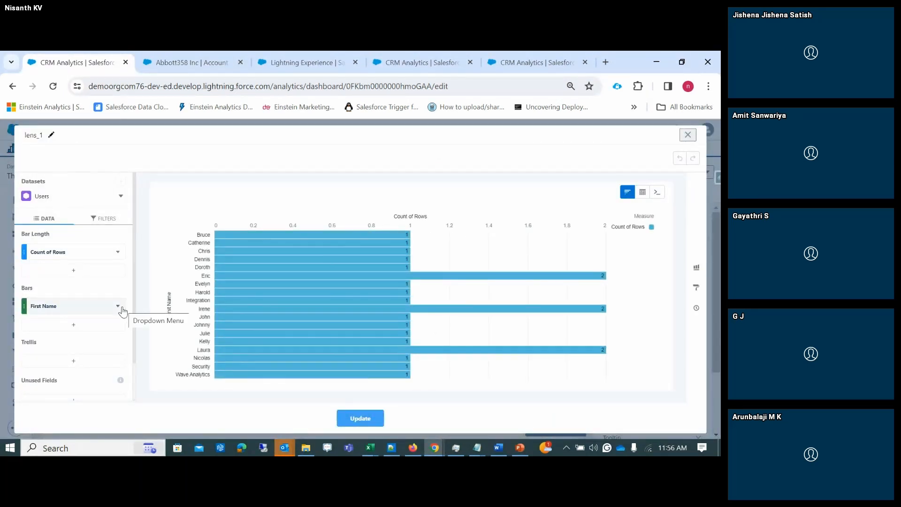
click(121, 311)
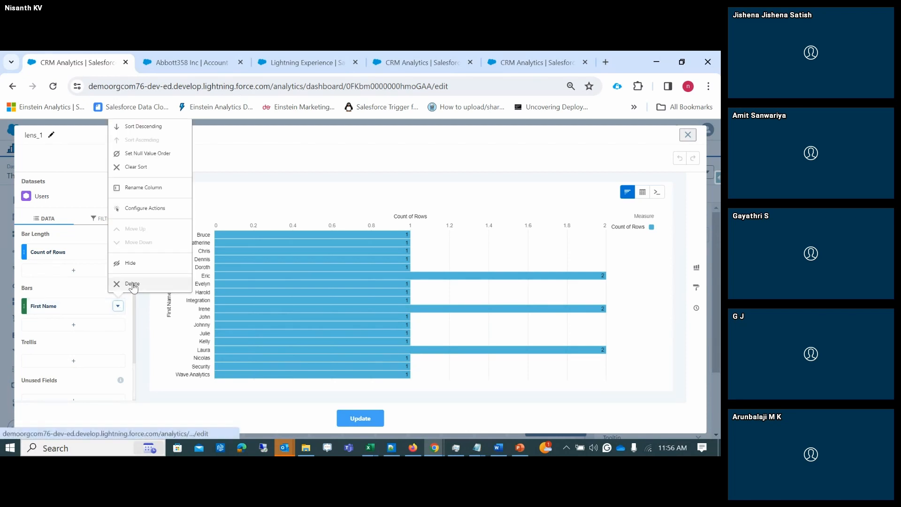
click(133, 284)
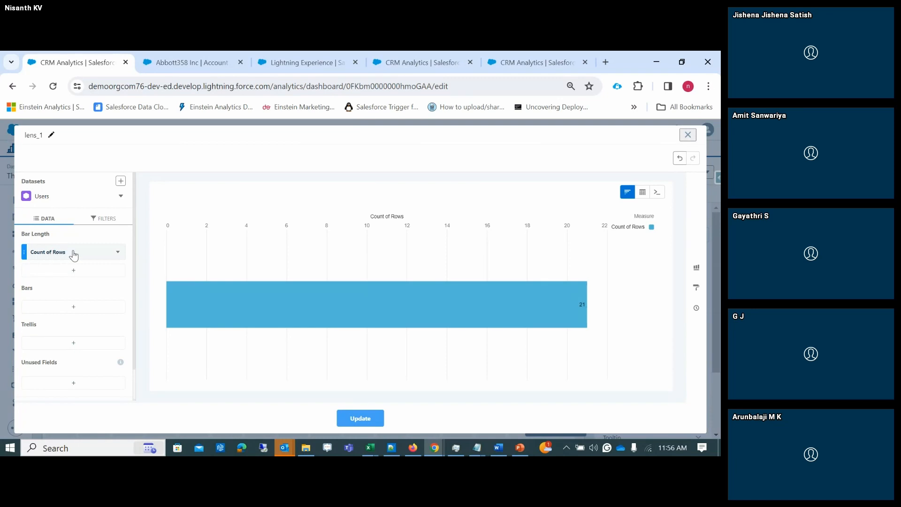
click(344, 424)
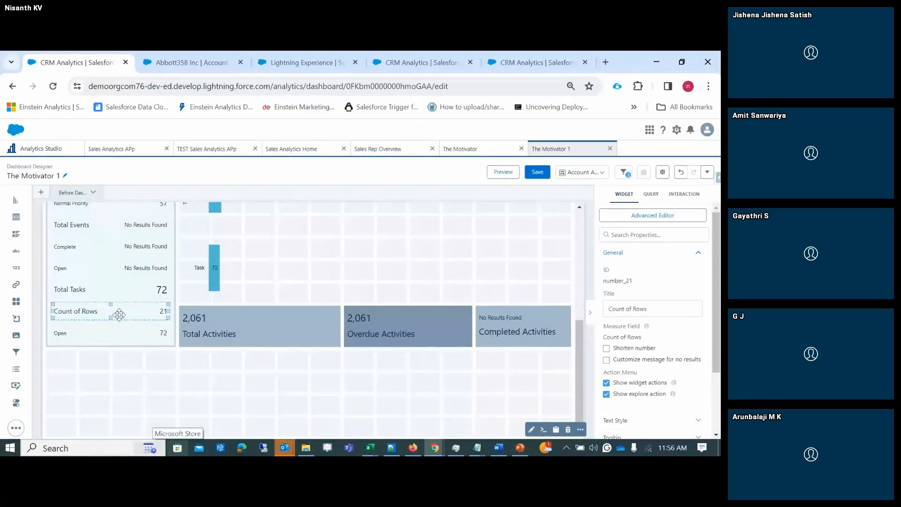
Add Account.Industry as a grouping above Task Subtype in the task subtype bar chart's query and update the chart.
scroll(276, 288, up, 5)
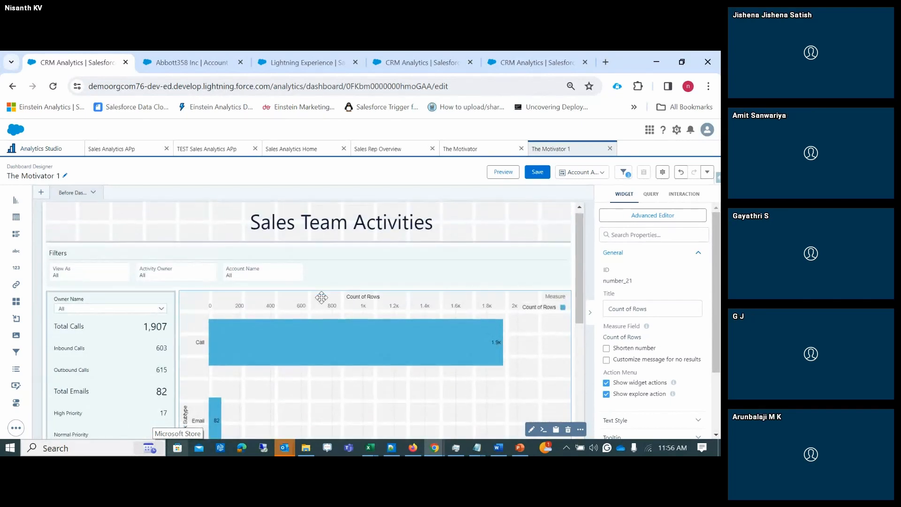
scroll(321, 297, down, 3)
double_click(337, 299)
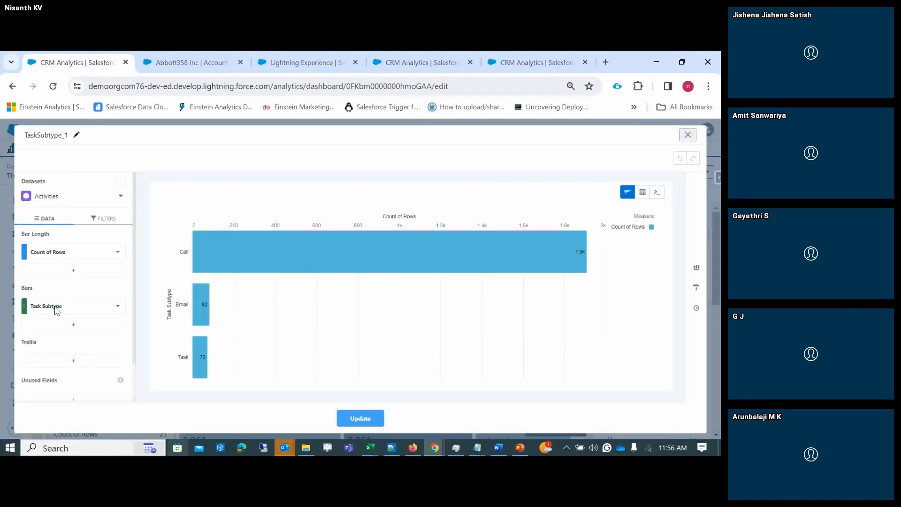
click(57, 328)
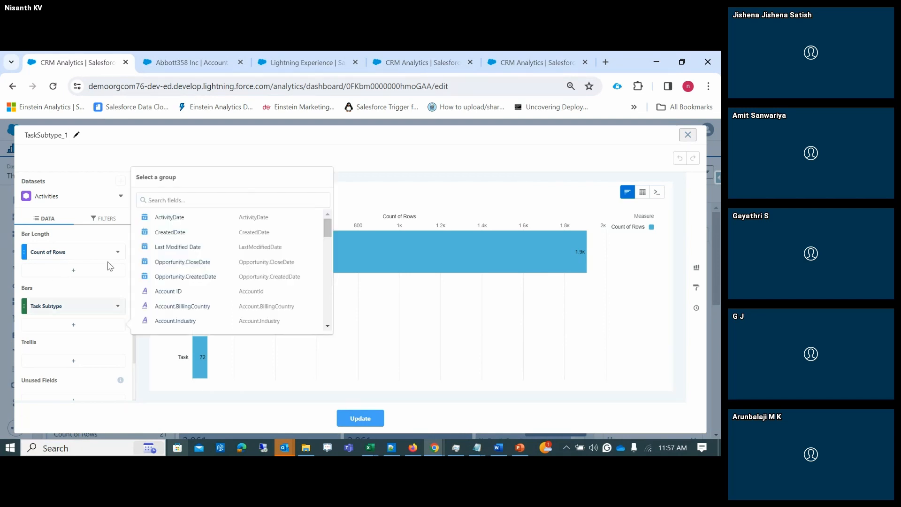
scroll(178, 300, down, 2)
scroll(185, 282, down, 1)
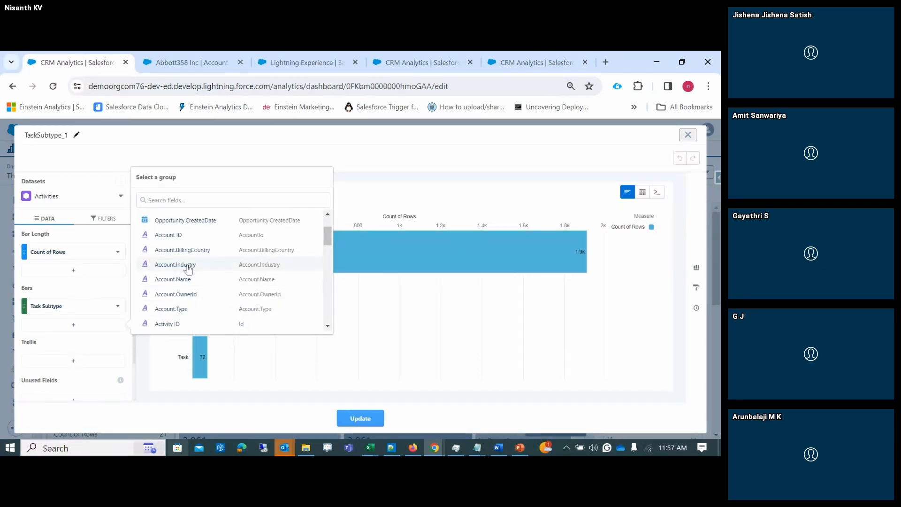
click(188, 266)
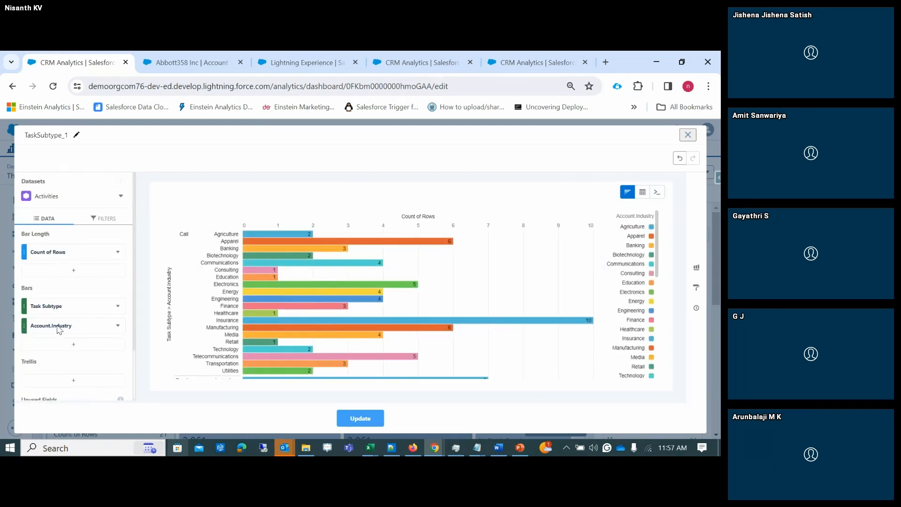
drag(59, 330, 60, 312)
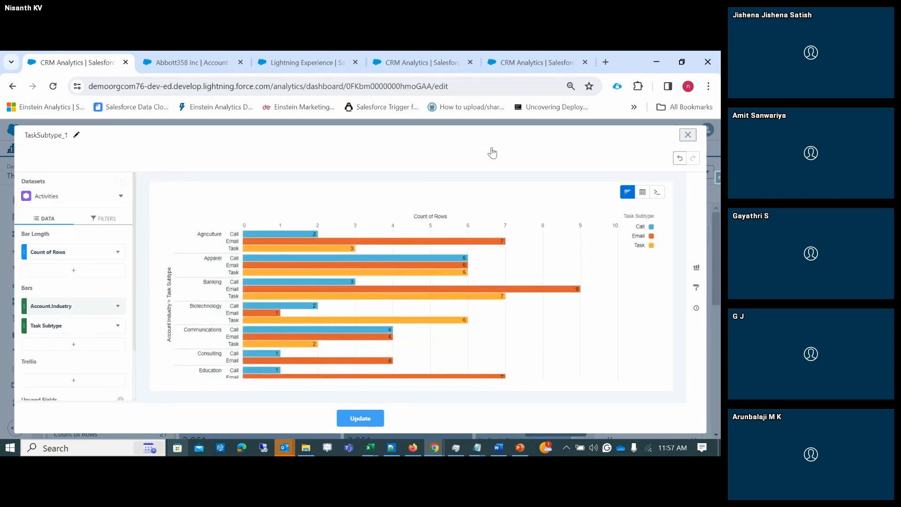
click(371, 417)
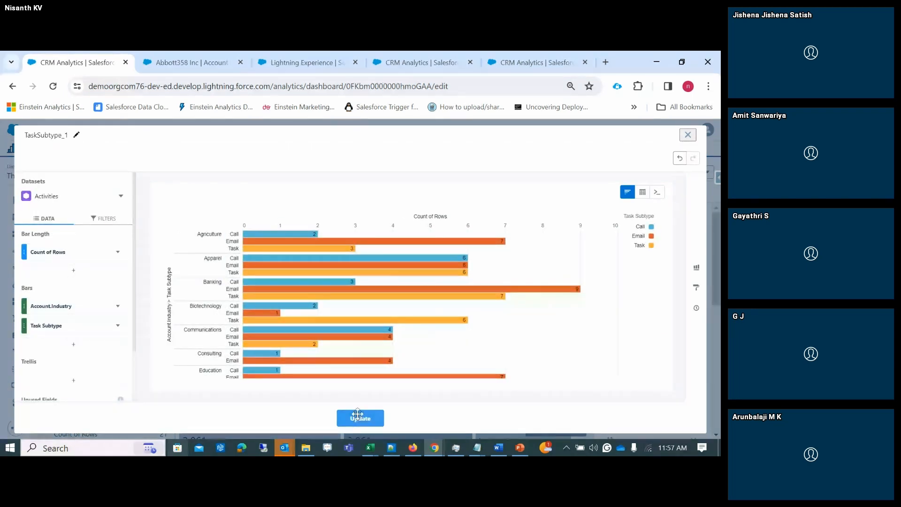
Preview the dashboard and examine the bar chart grouped by account industry and task subtype.
click(501, 173)
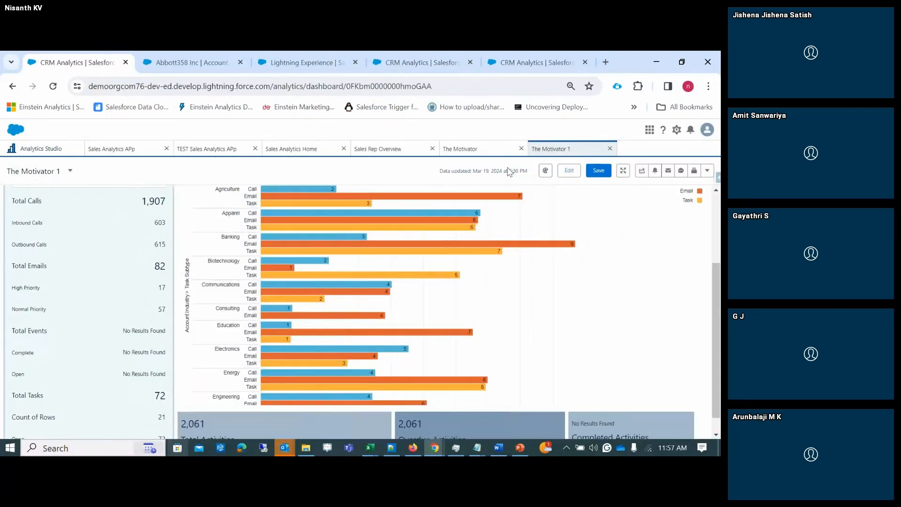
scroll(716, 307, up, 2)
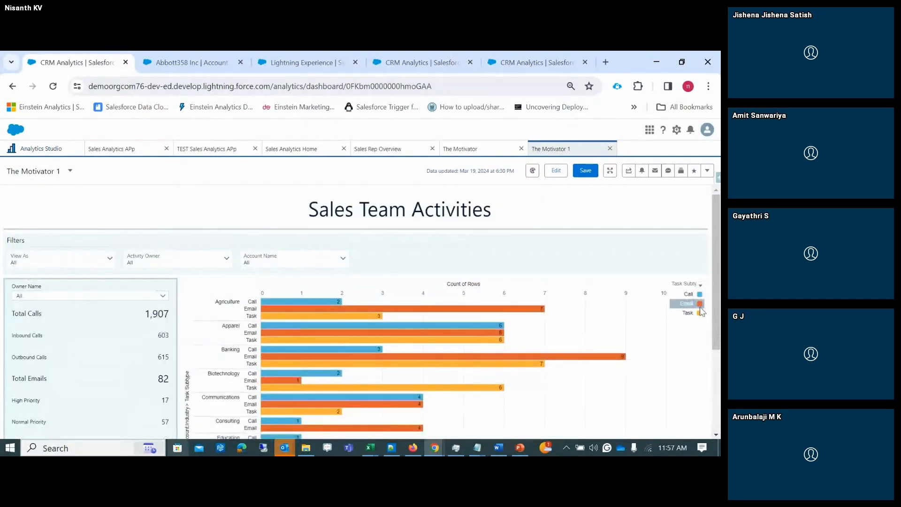
scroll(718, 306, down, 1)
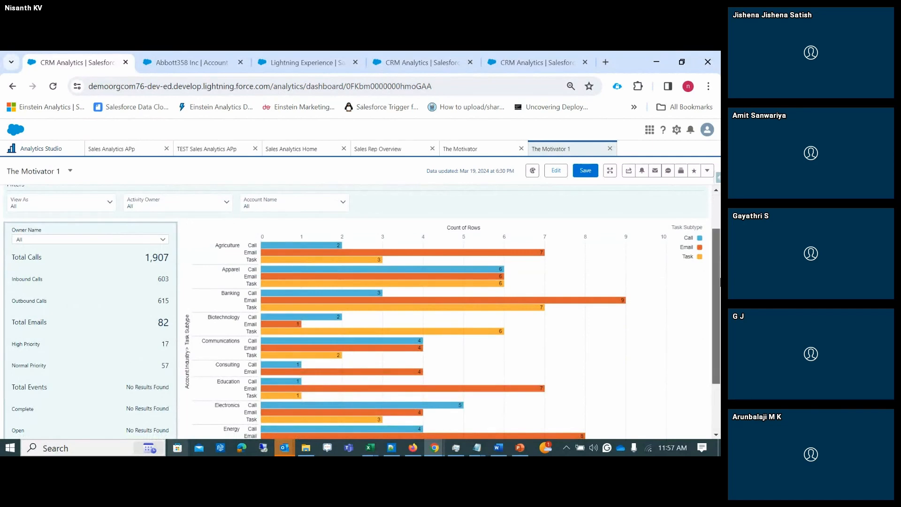
scroll(720, 278, down, 1)
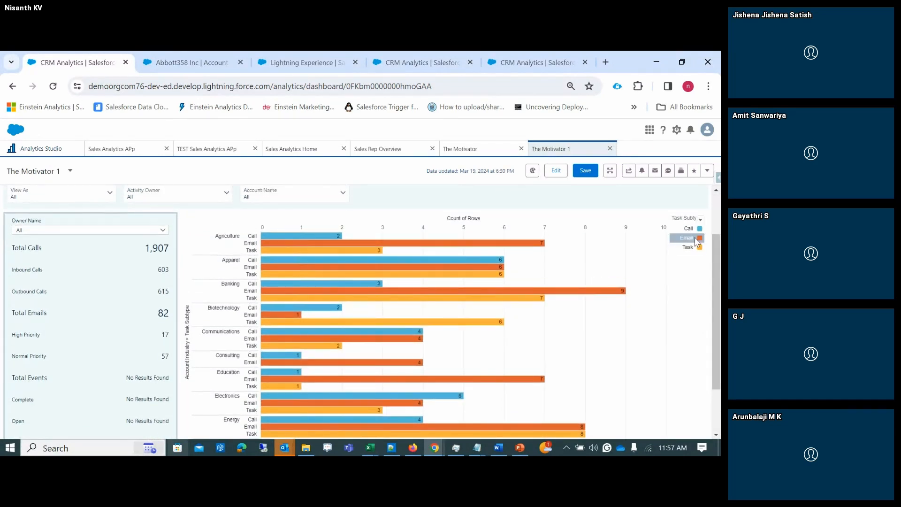
mouse_move(296, 241)
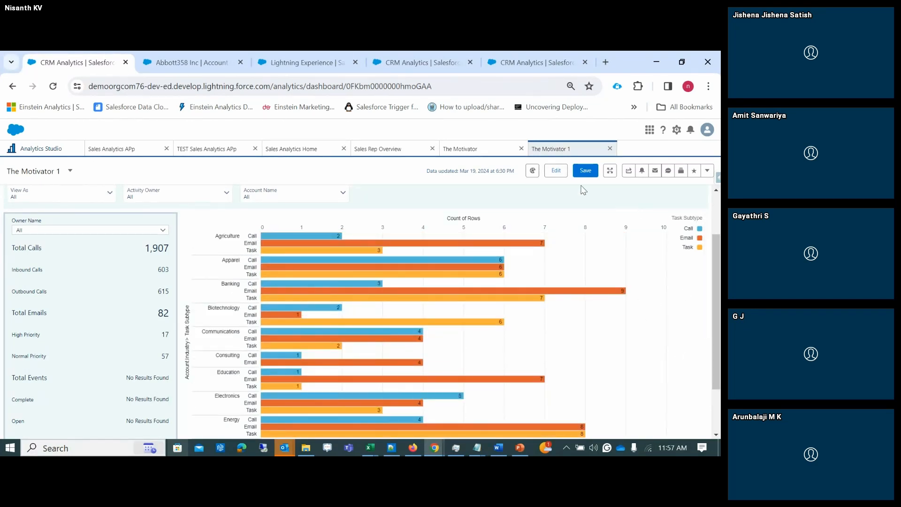
click(555, 172)
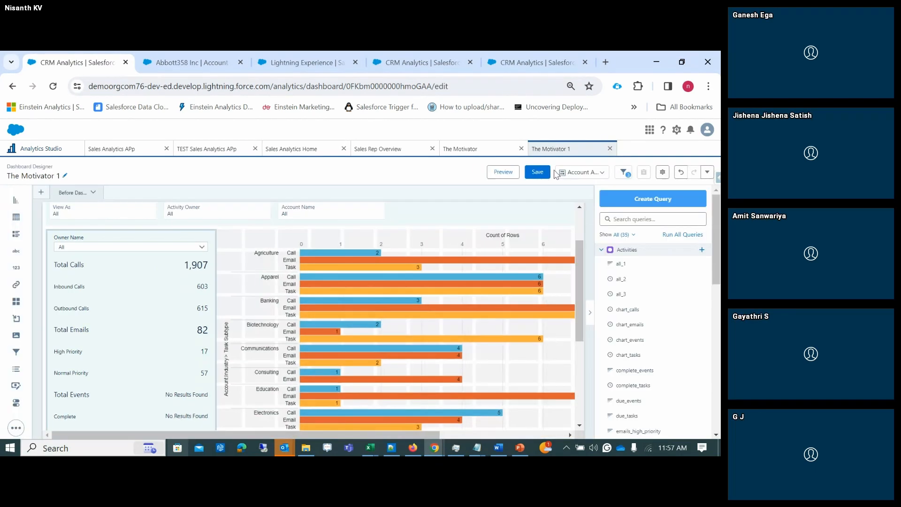
click(503, 171)
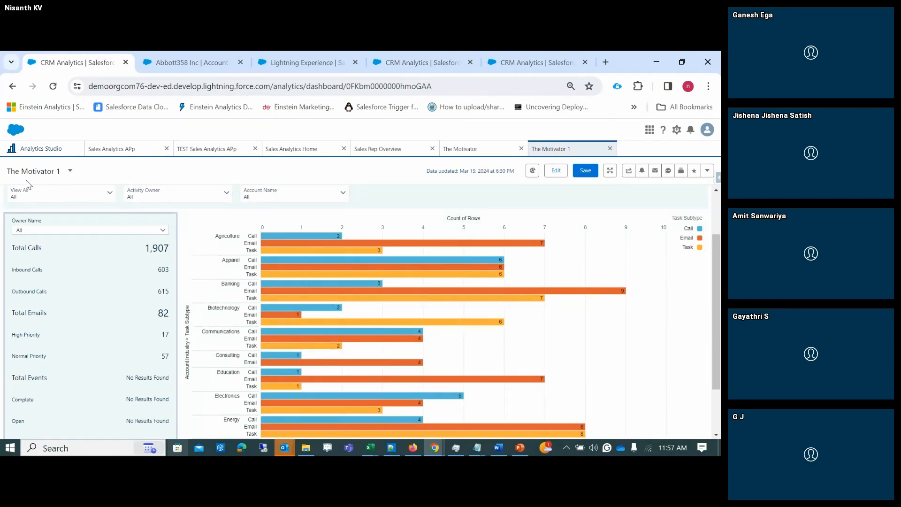
Filter the previewed dashboard to the account name Aguilar870 Inc.
click(269, 193)
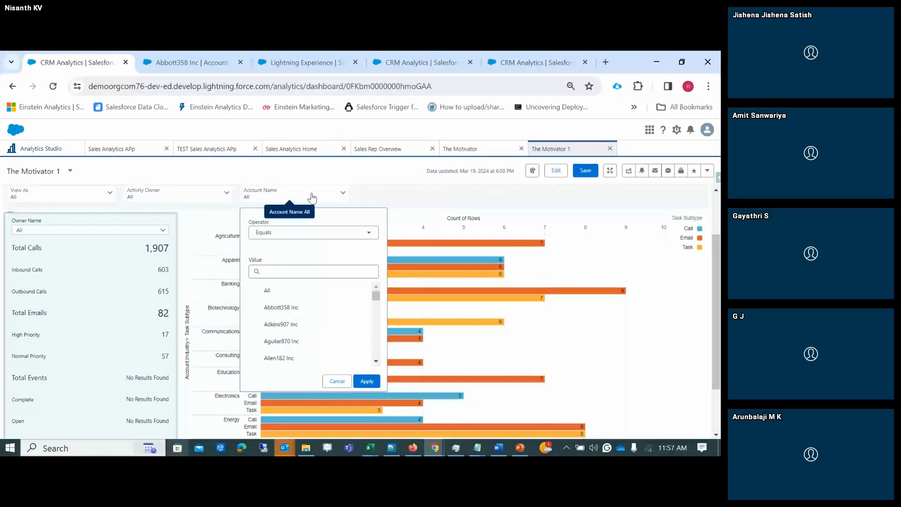
click(307, 345)
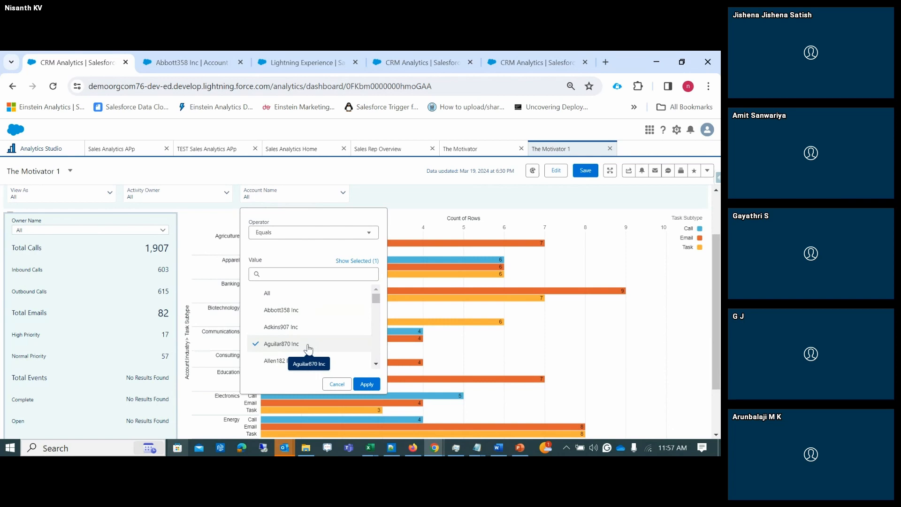
click(361, 383)
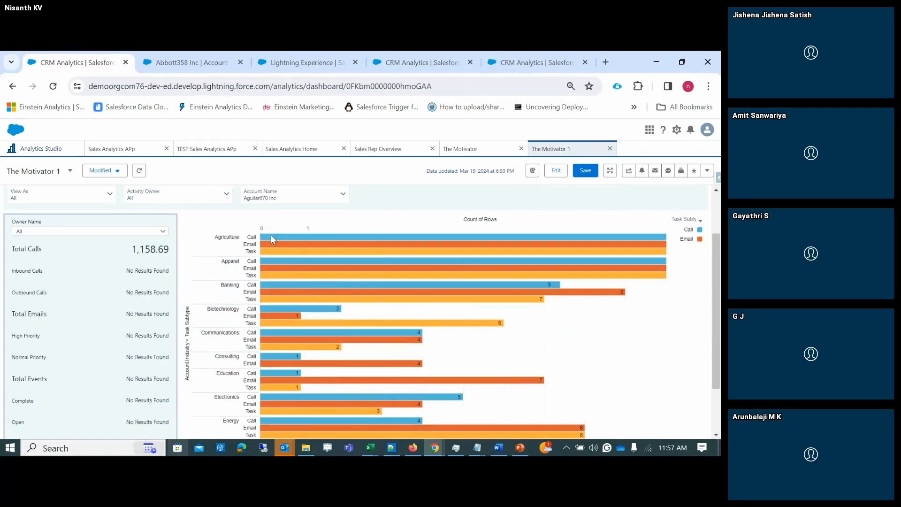
Explore the Overdue Activities widget of the filtered dashboard as a lens, examine its SAQL query, and leave the lens without saving.
scroll(285, 305, down, 2)
scroll(285, 307, up, 3)
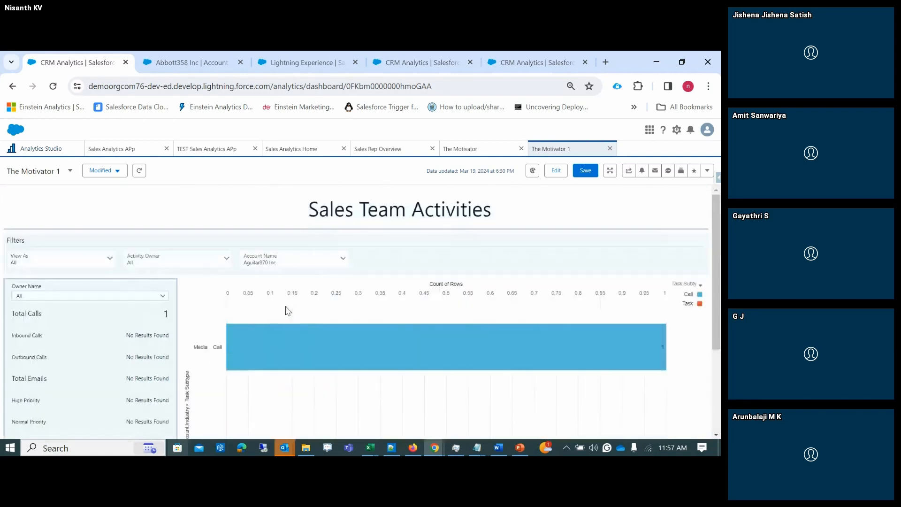
scroll(286, 310, down, 3)
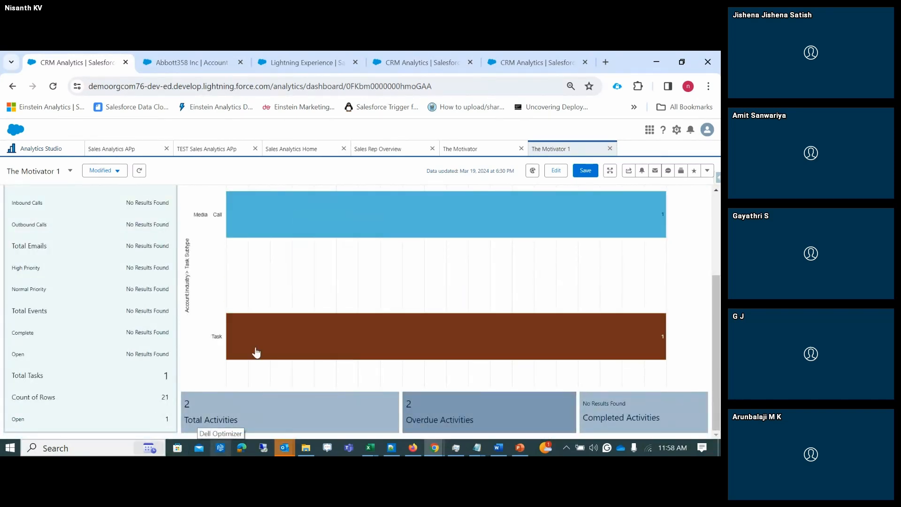
mouse_move(257, 350)
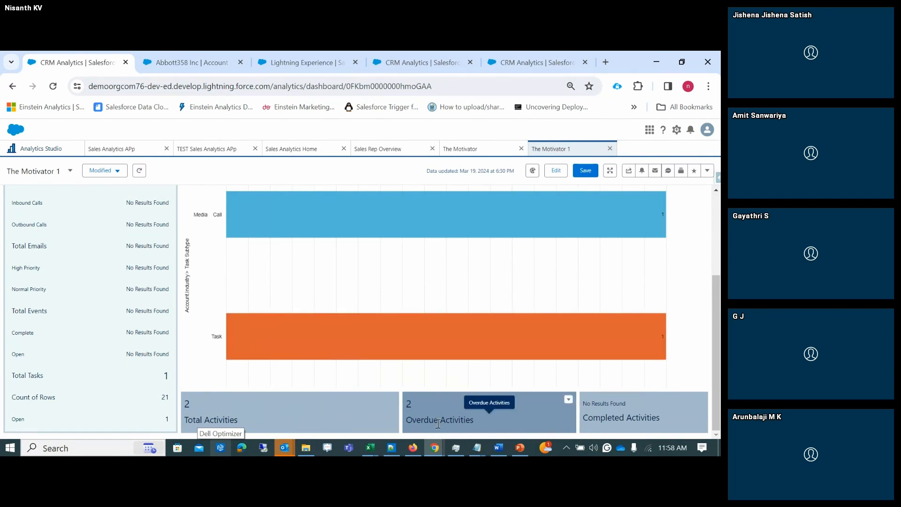
click(568, 400)
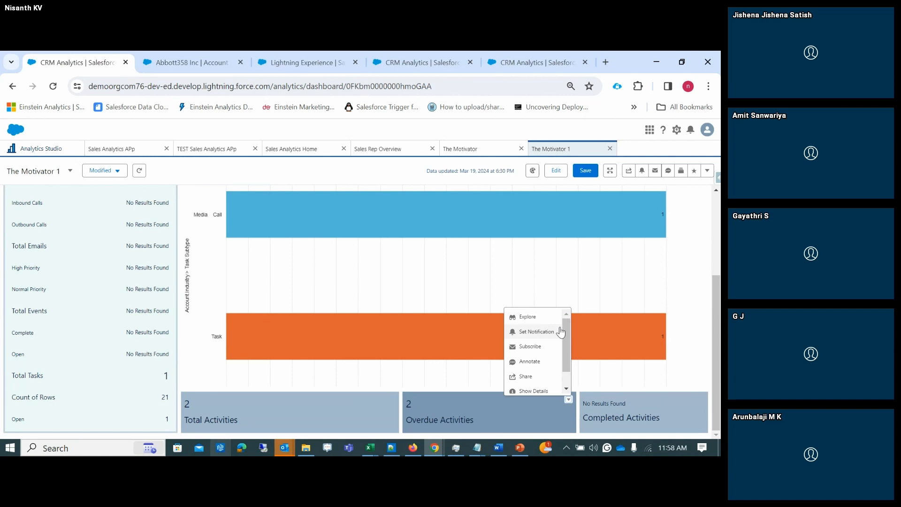
click(528, 318)
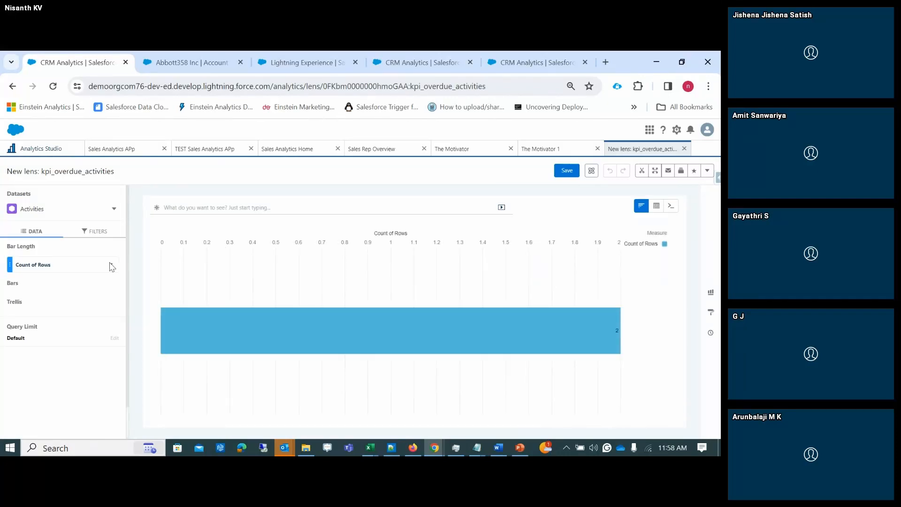
click(670, 206)
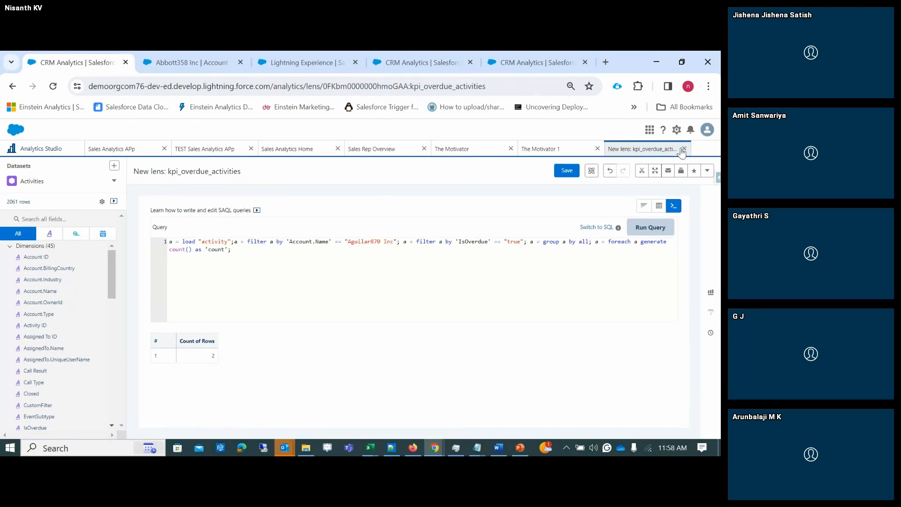
click(683, 149)
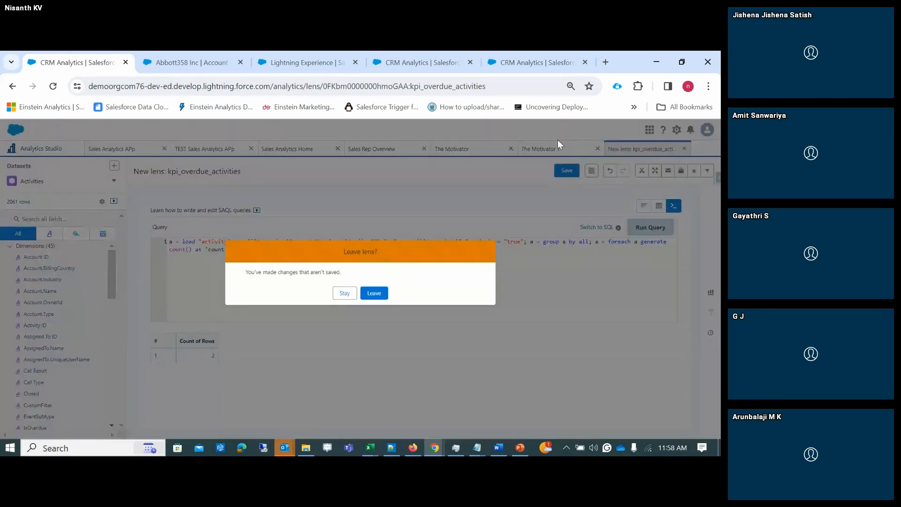
click(374, 294)
Return to editing the dashboard and change the chart of account industry and task subtype to the Donut chart type.
scroll(249, 310, up, 3)
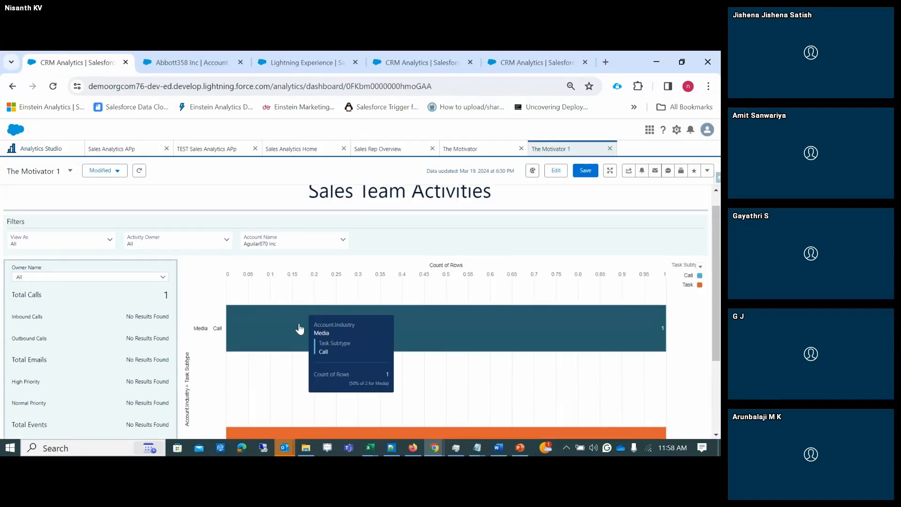
click(555, 170)
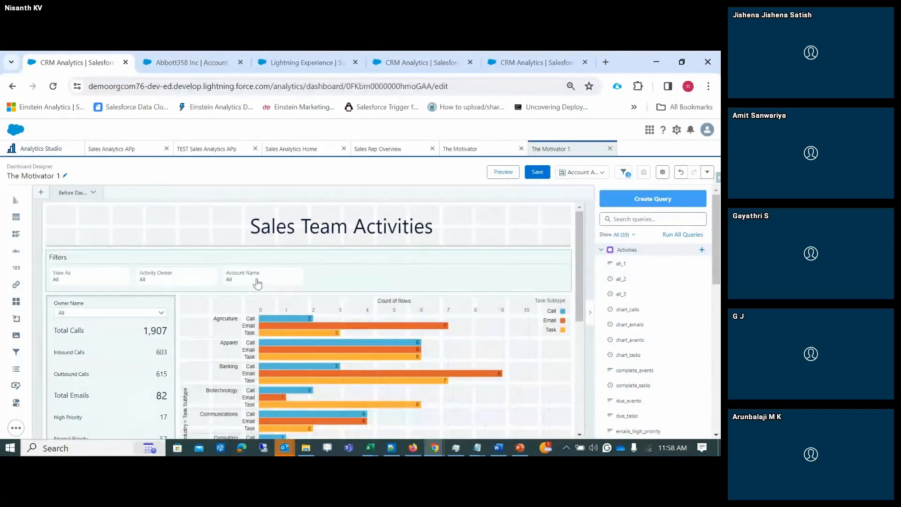
scroll(424, 283, down, 3)
double_click(424, 306)
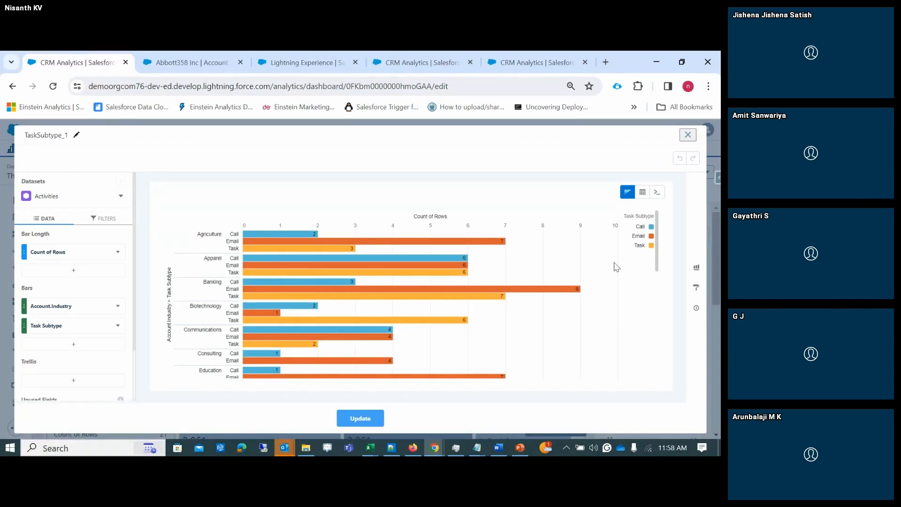
click(70, 343)
click(697, 267)
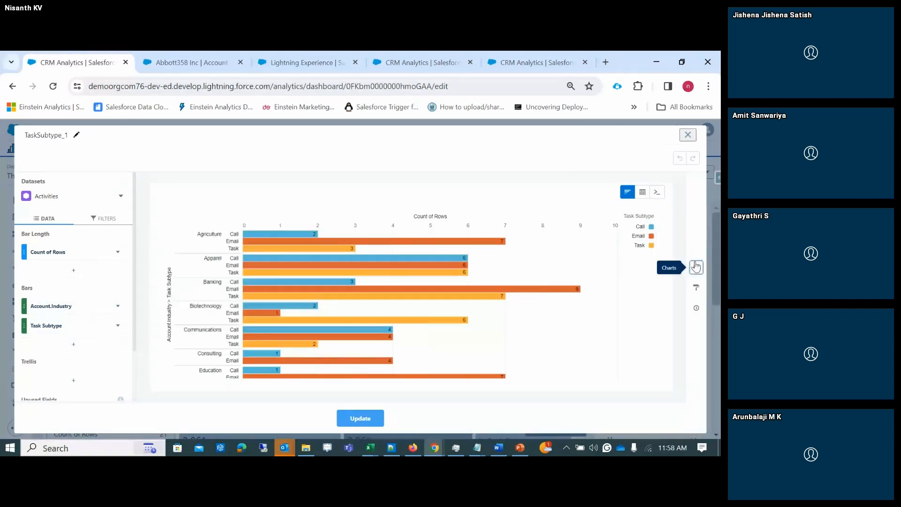
scroll(643, 302, down, 3)
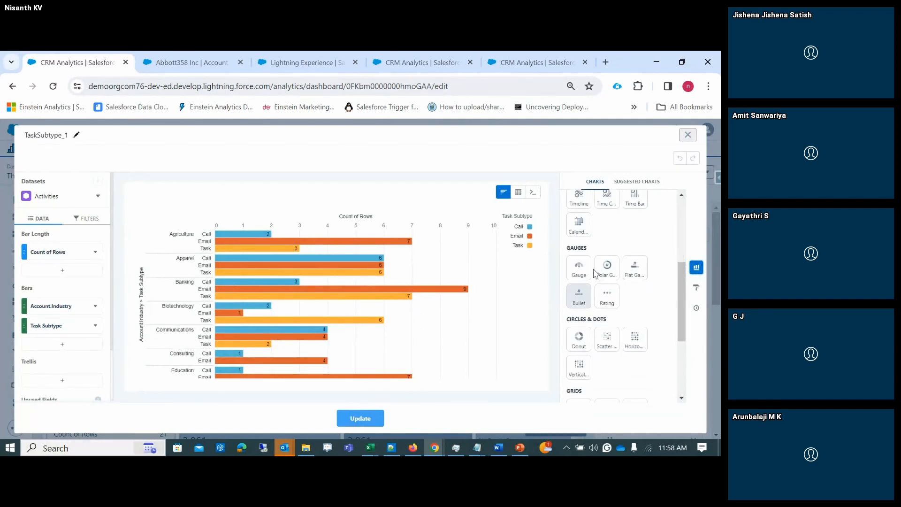
scroll(617, 297, down, 2)
click(579, 282)
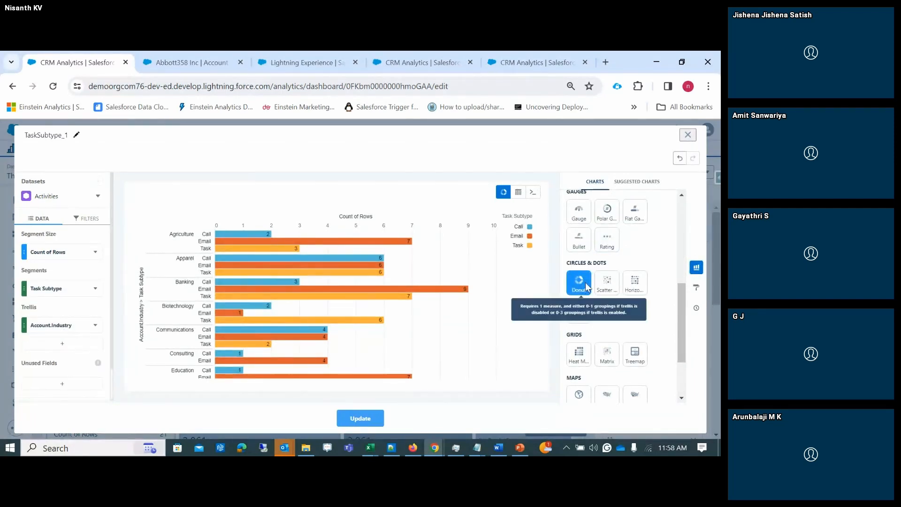
Delete the Account.Industry trellis grouping from the donut chart's query and update the widget.
click(65, 327)
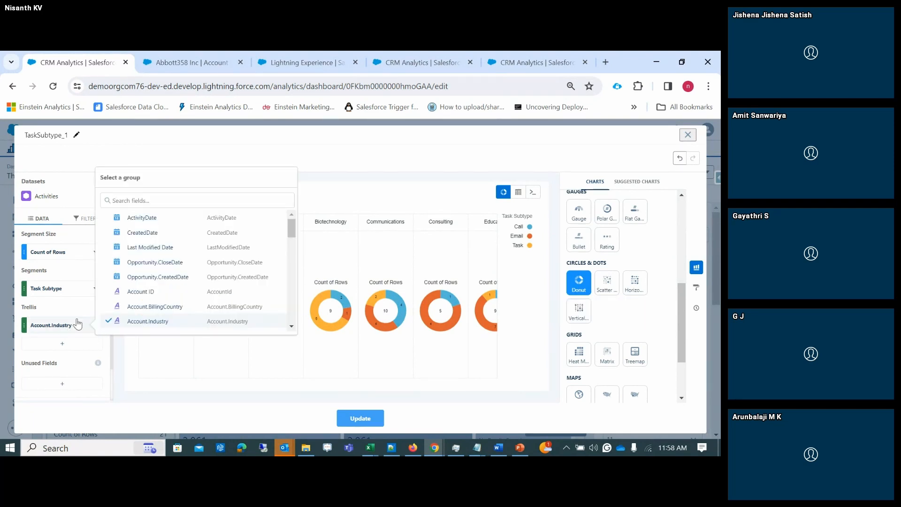
click(81, 307)
click(95, 325)
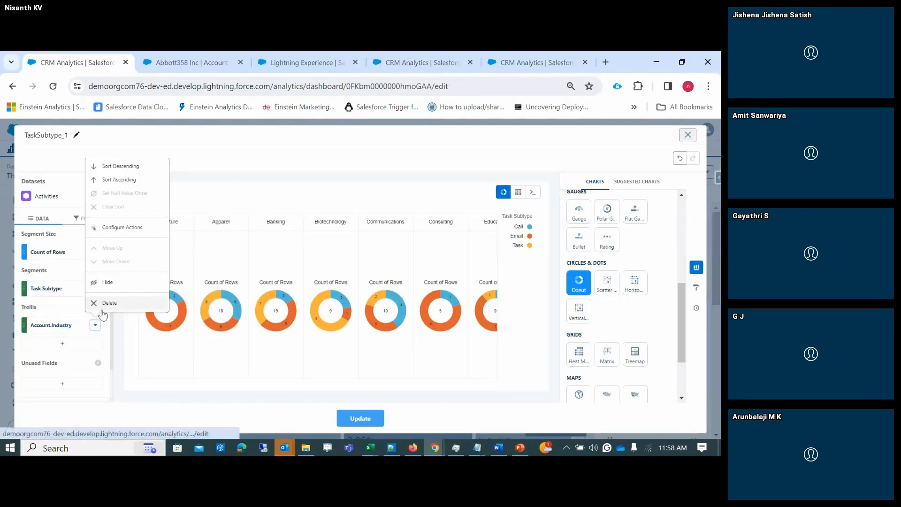
click(101, 305)
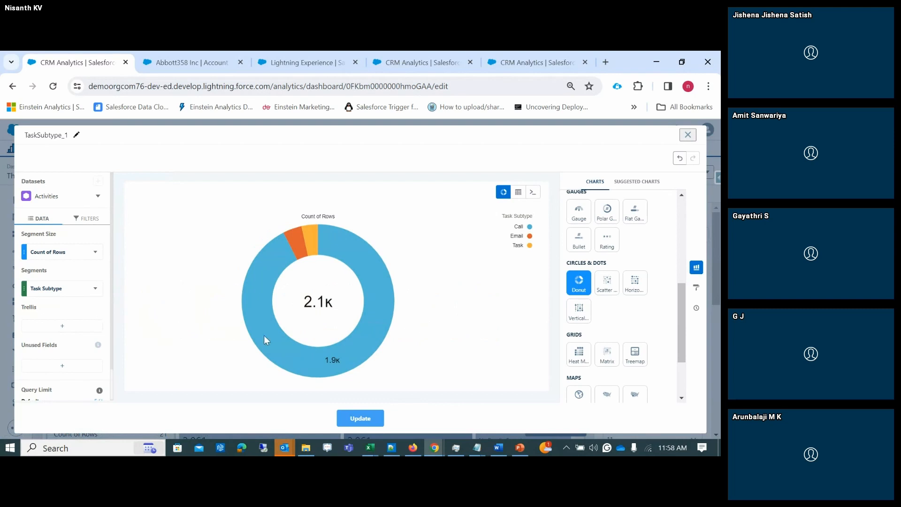
click(356, 417)
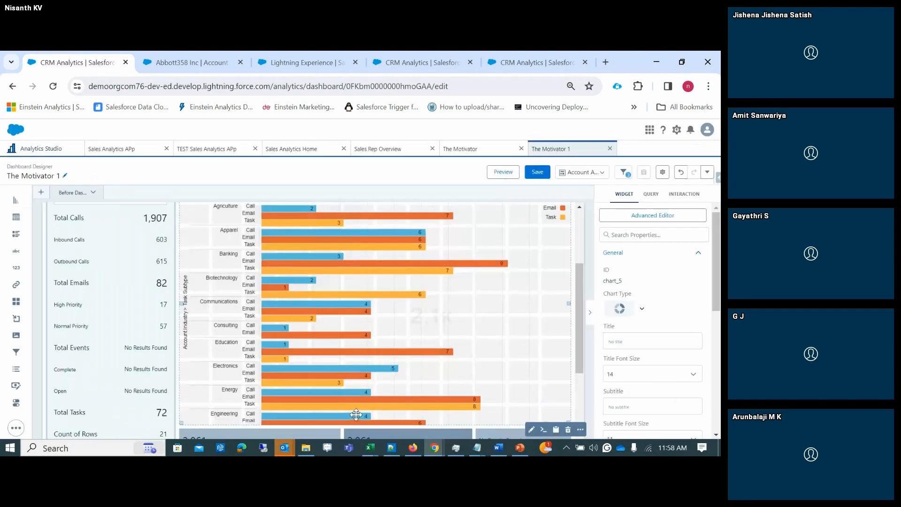
scroll(357, 331, down, 3)
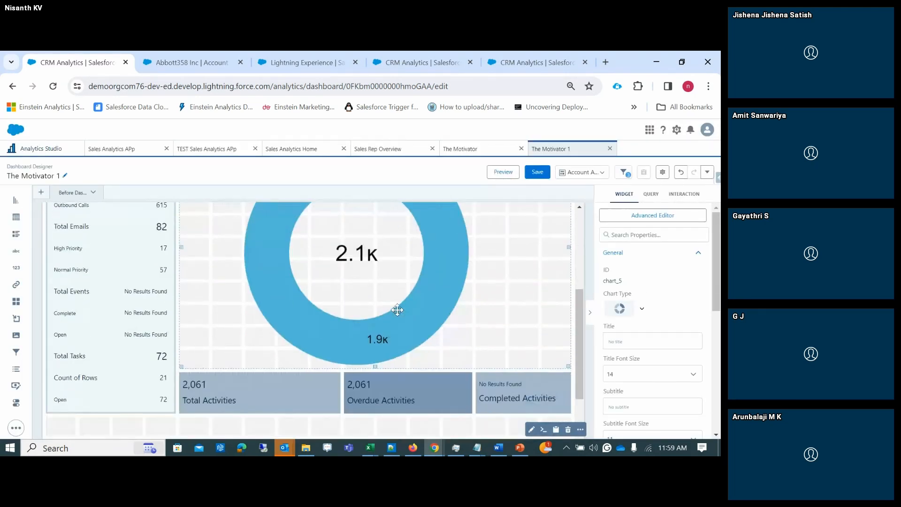
Reopen the donut chart's query, change it to a stacked bar chart, and add Account.BillingCountry as the Bars grouping.
double_click(406, 289)
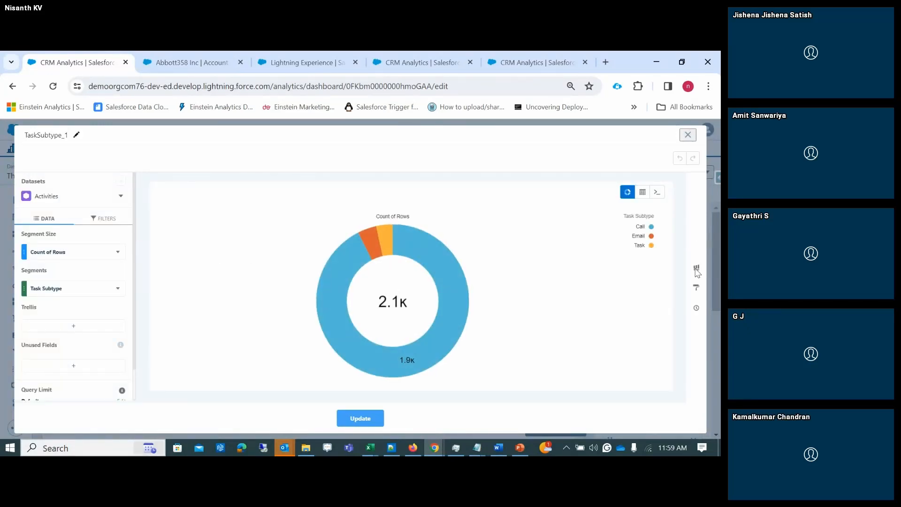
click(696, 269)
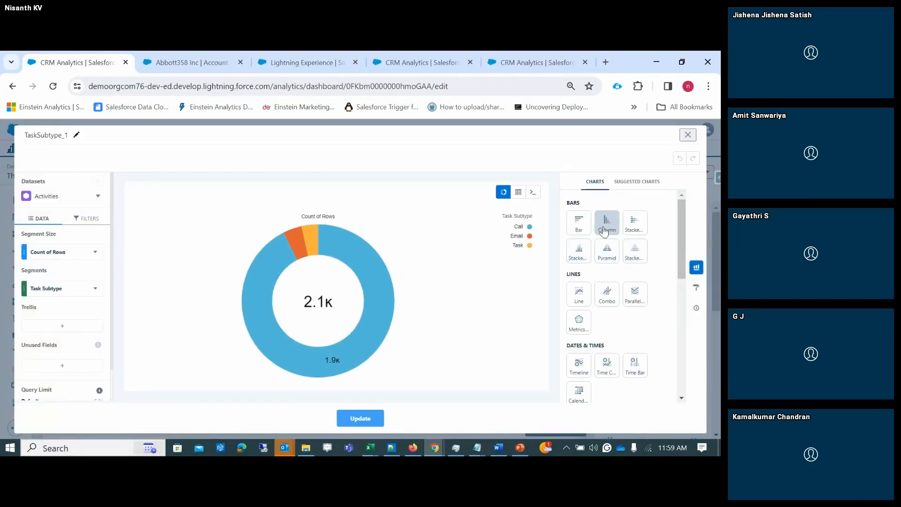
click(630, 223)
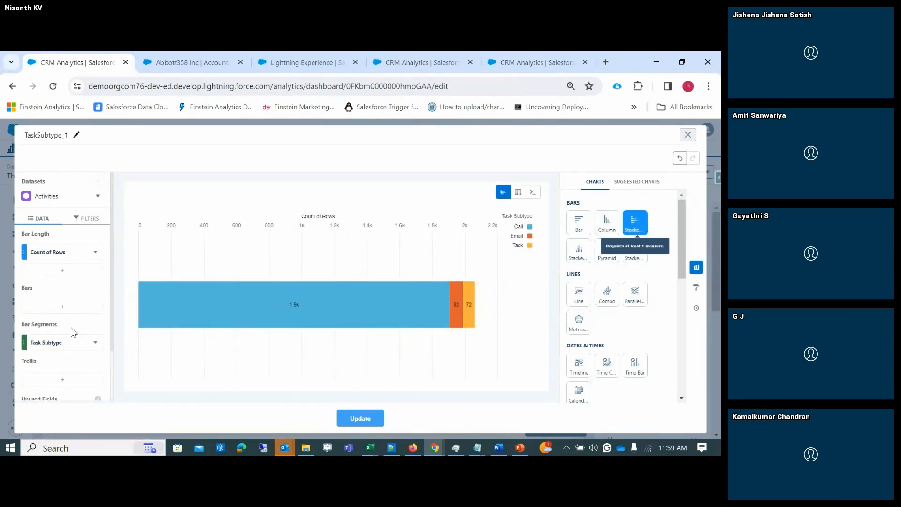
click(60, 307)
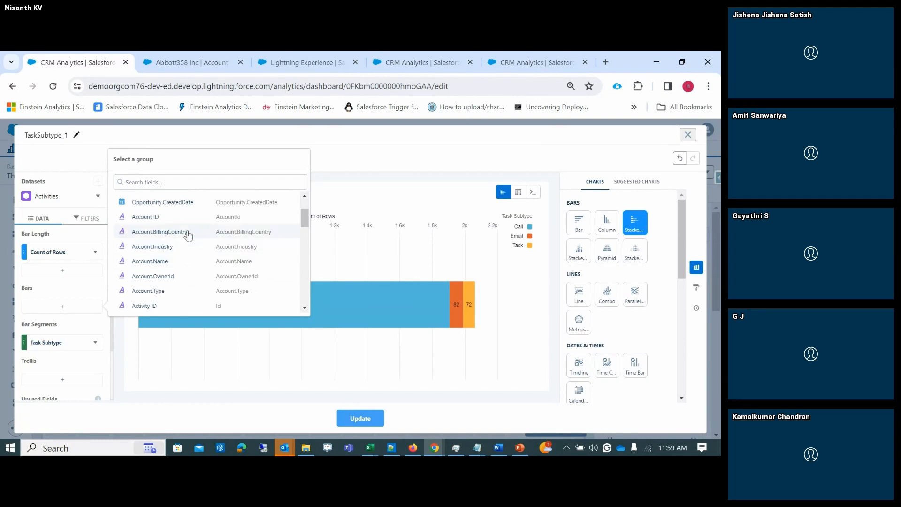
click(189, 233)
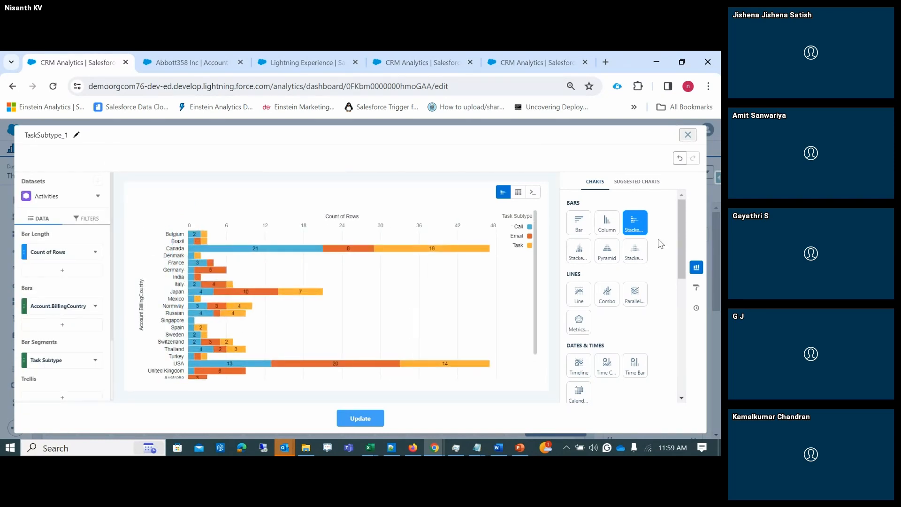
Try the stacked column and plain bar chart types, and restore the stacked bar chart with Account.BillingCountry under Bars.
click(580, 254)
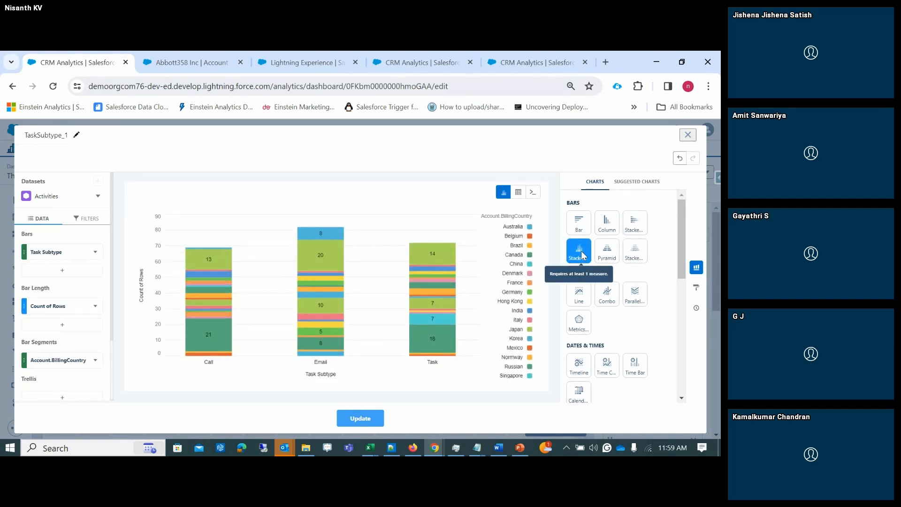
drag(55, 361, 69, 255)
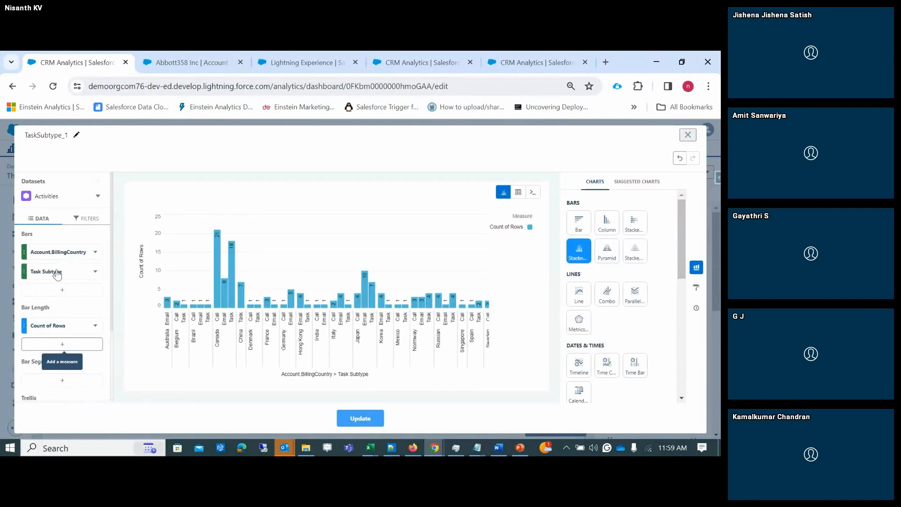
click(580, 223)
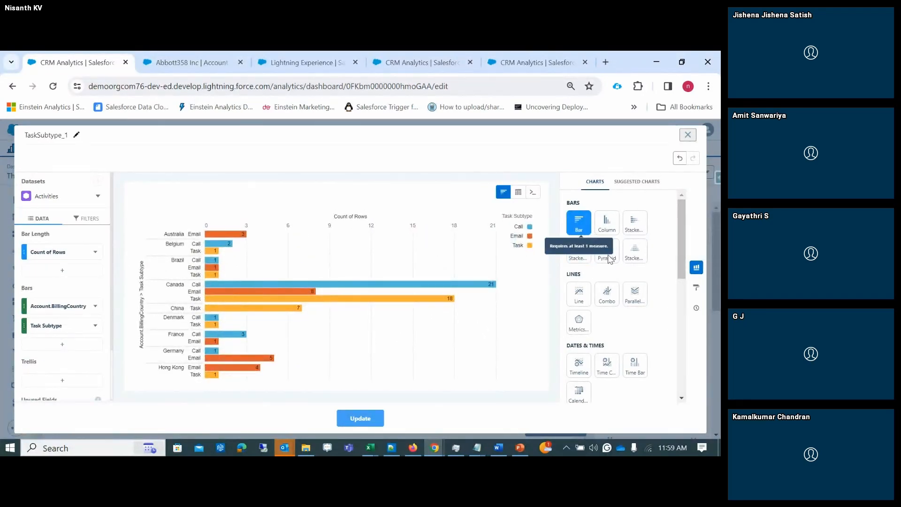
click(643, 226)
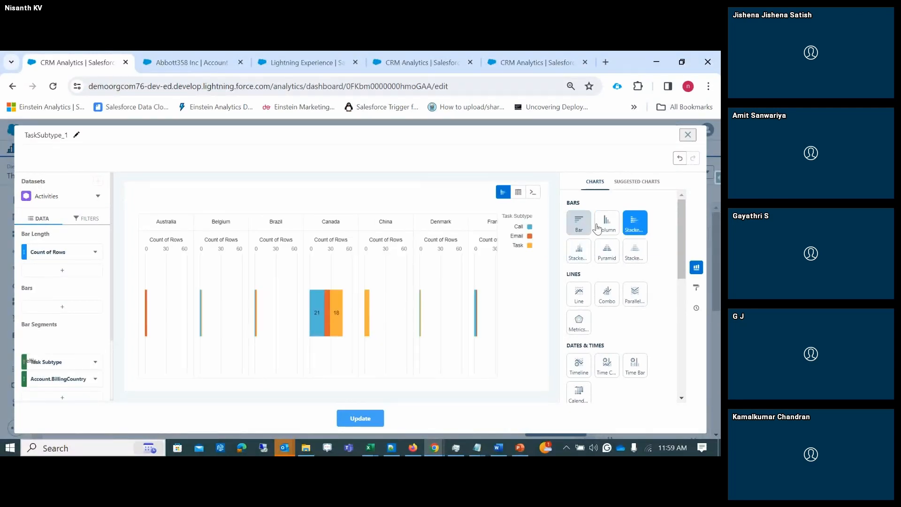
drag(65, 382, 74, 297)
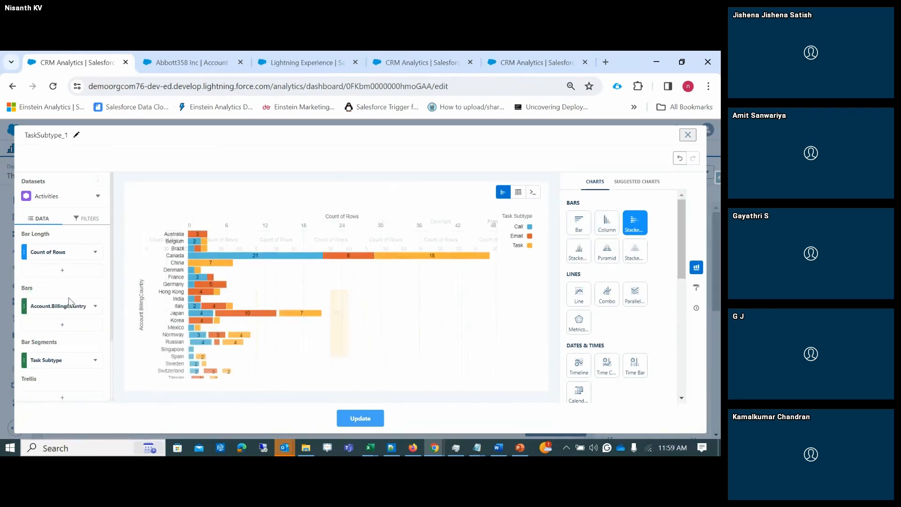
Update the dashboard widget with the stacked bar chart of billing country segmented by task subtype.
click(375, 415)
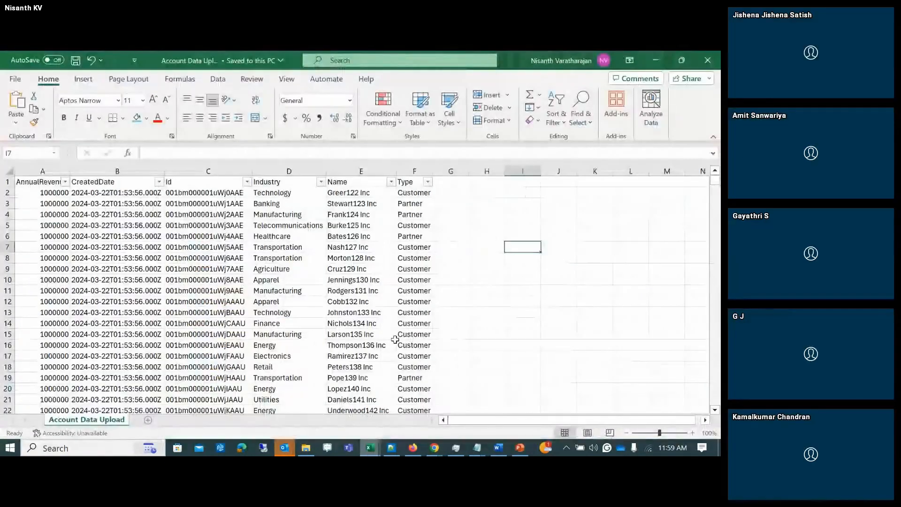
click(650, 60)
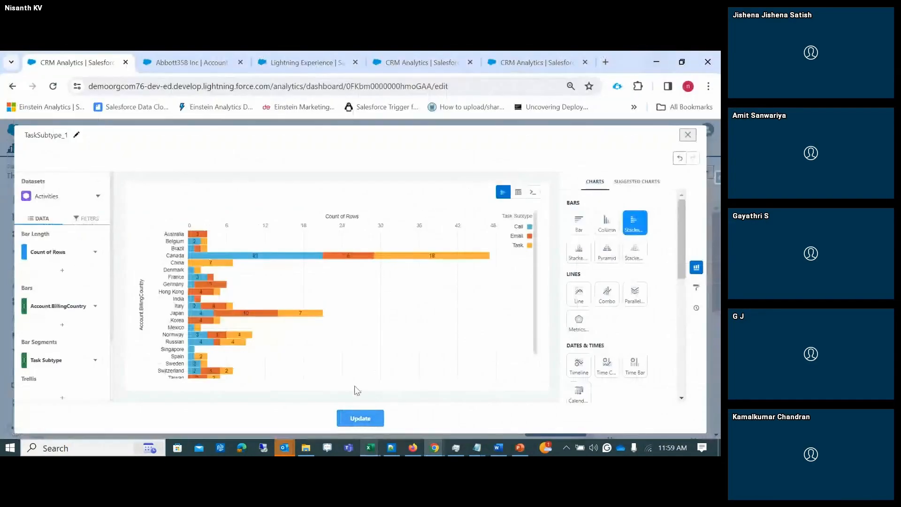
click(355, 419)
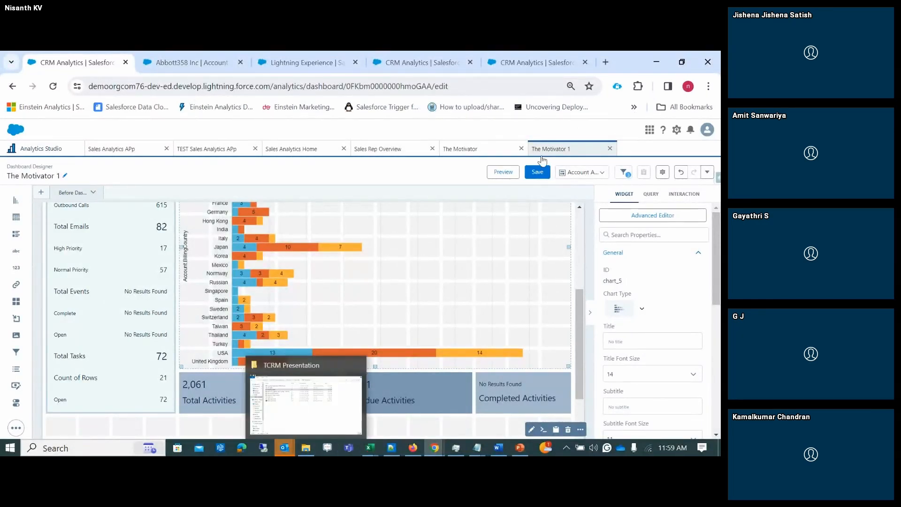
Preview the dashboard and examine the task subtype segments for Australia and Canada in the stacked bar chart.
click(501, 172)
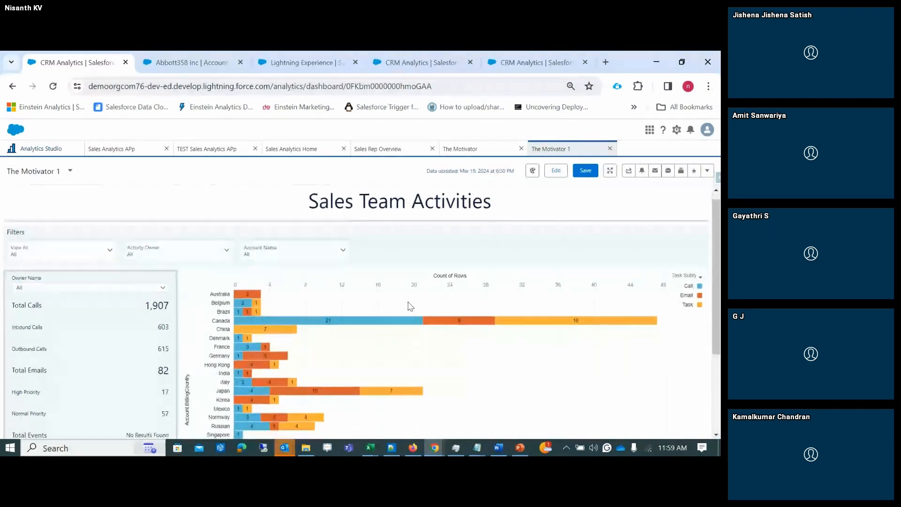
scroll(409, 306, down, 1)
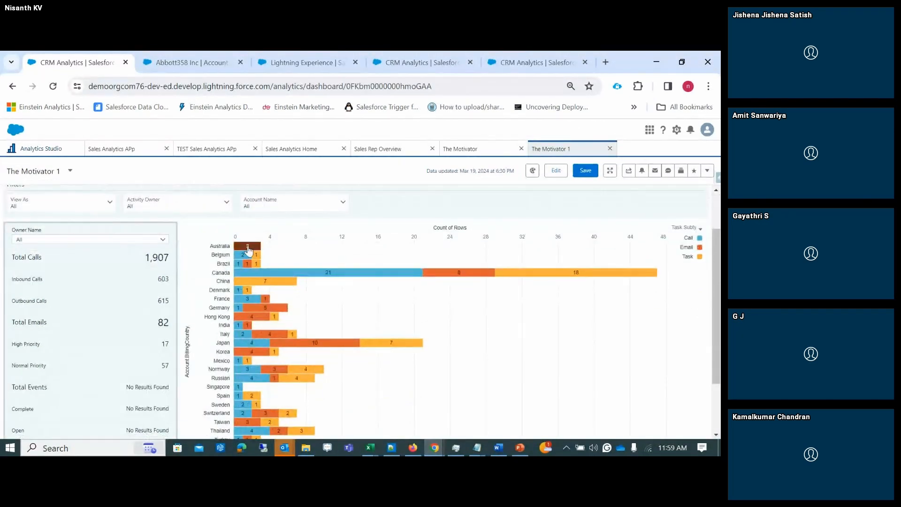
mouse_move(247, 249)
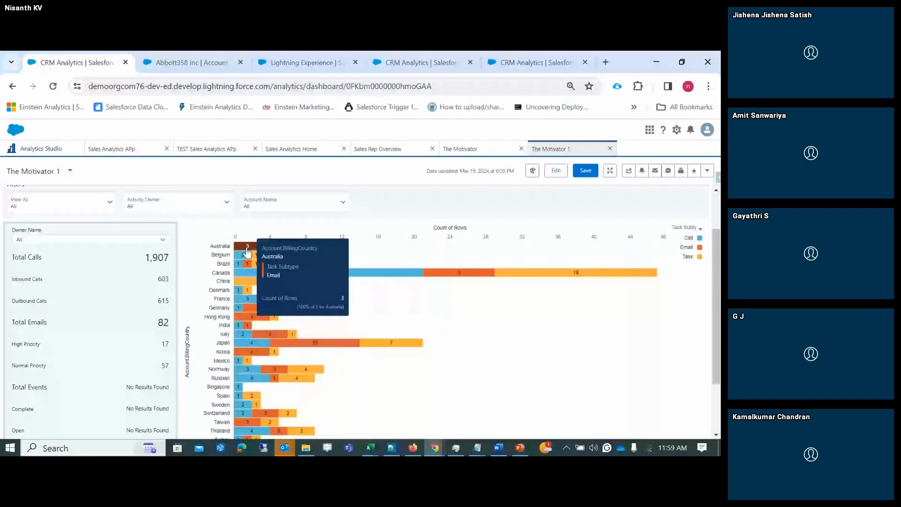
mouse_move(237, 275)
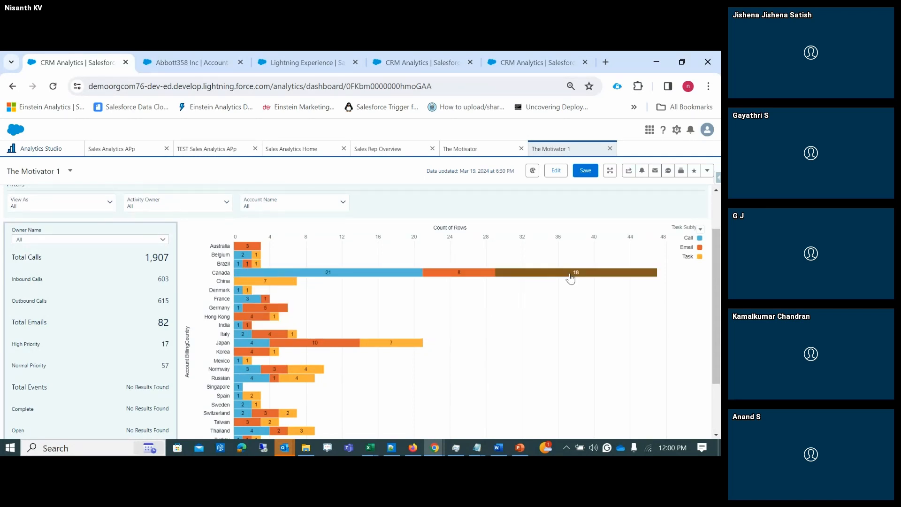
Examine the activity chart and totals on the Sales Team Activities dashboard, including the Owner Name choices.
mouse_move(570, 277)
scroll(522, 309, down, 2)
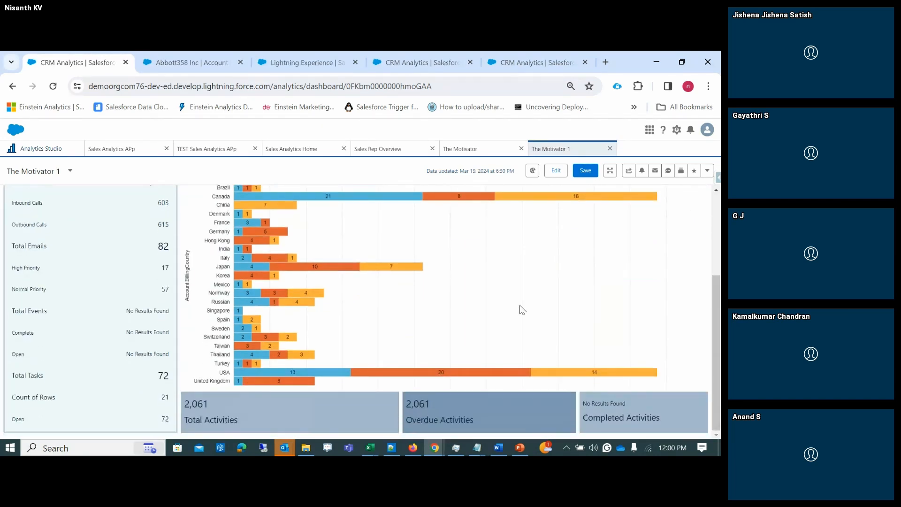
scroll(497, 327, up, 3)
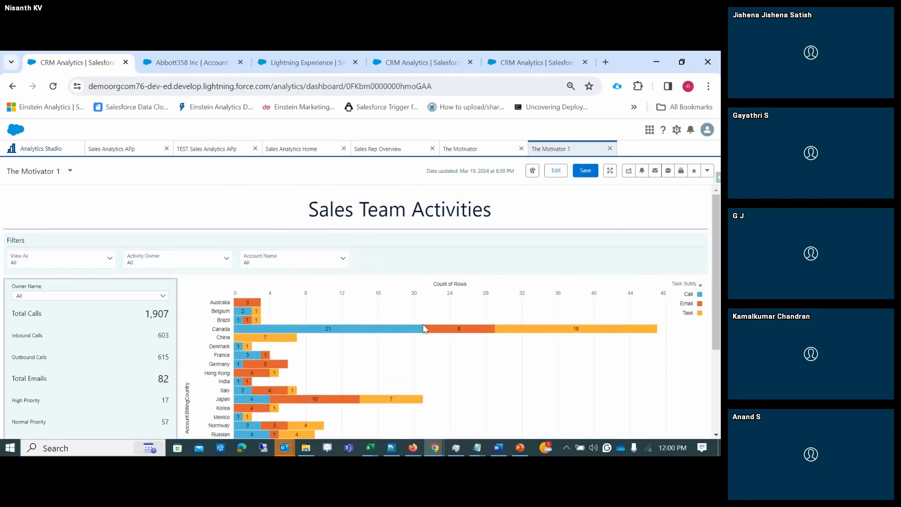
scroll(427, 325, down, 3)
scroll(433, 329, up, 3)
scroll(77, 211, down, 3)
scroll(142, 241, up, 3)
click(63, 296)
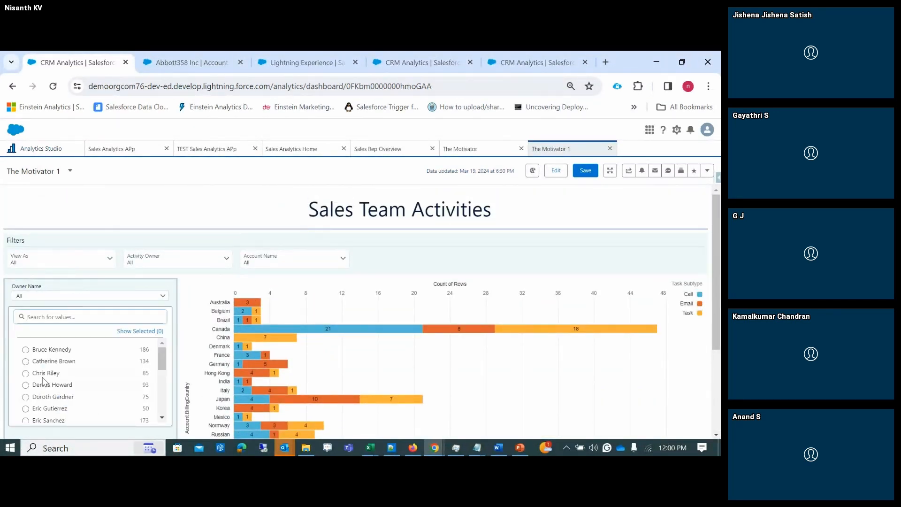
Filter the dashboard's View As role to Sales_AMER and review the chart and activity totals.
click(56, 262)
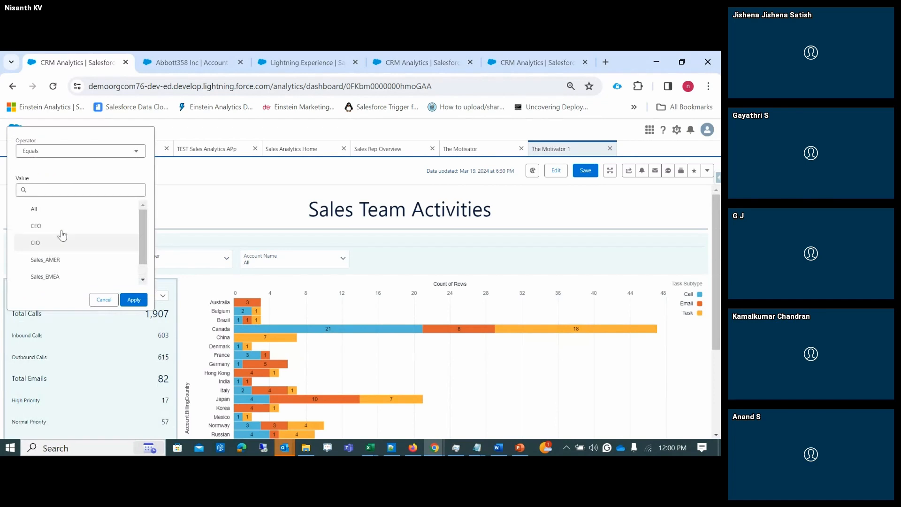
click(65, 260)
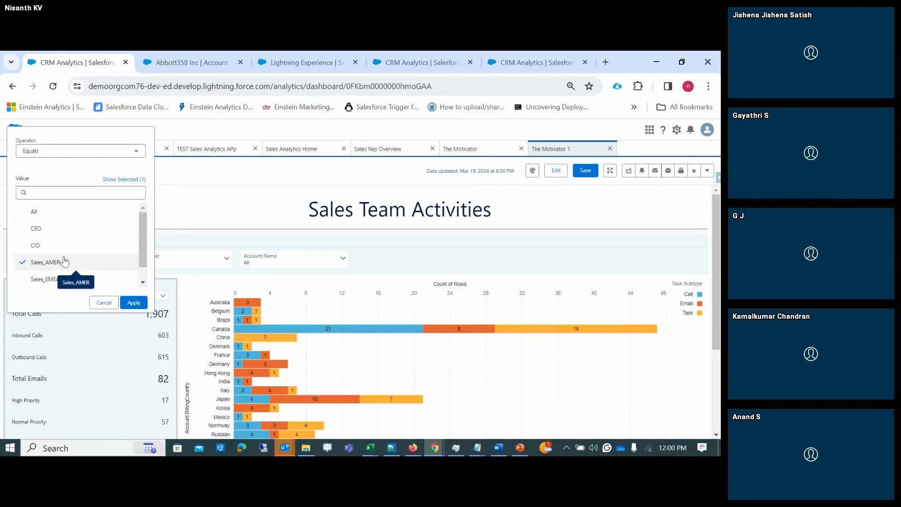
click(134, 303)
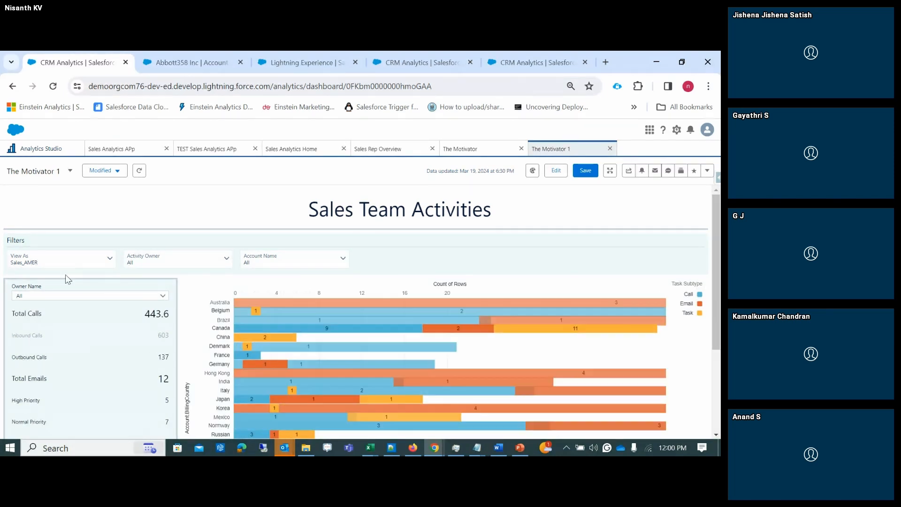
scroll(308, 348, down, 3)
scroll(307, 350, up, 3)
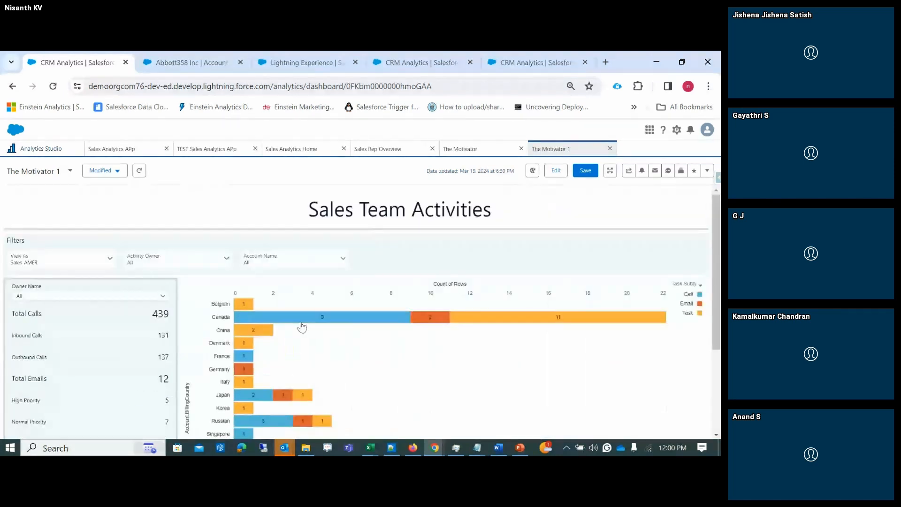
scroll(302, 326, down, 3)
scroll(284, 336, up, 3)
scroll(293, 342, down, 2)
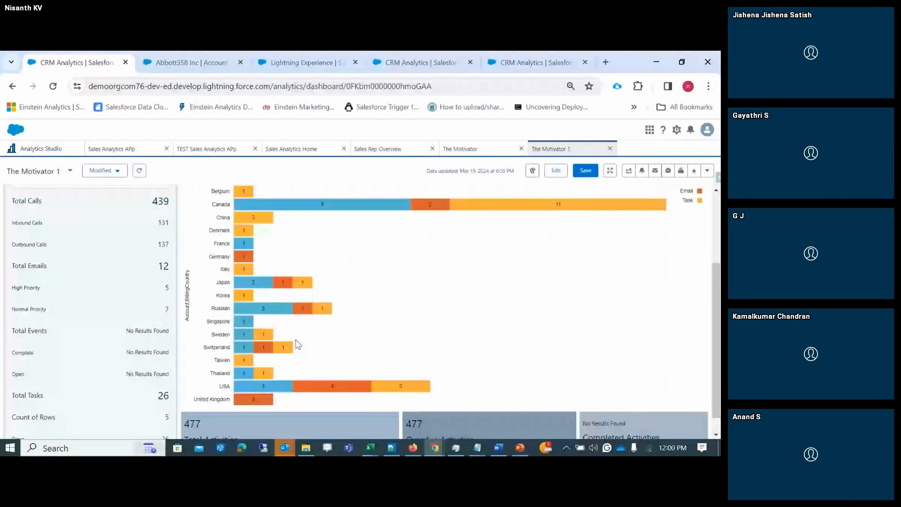
scroll(296, 344, up, 2)
Browse the available values of the Activity Owner and Account Name filters without applying any.
click(173, 267)
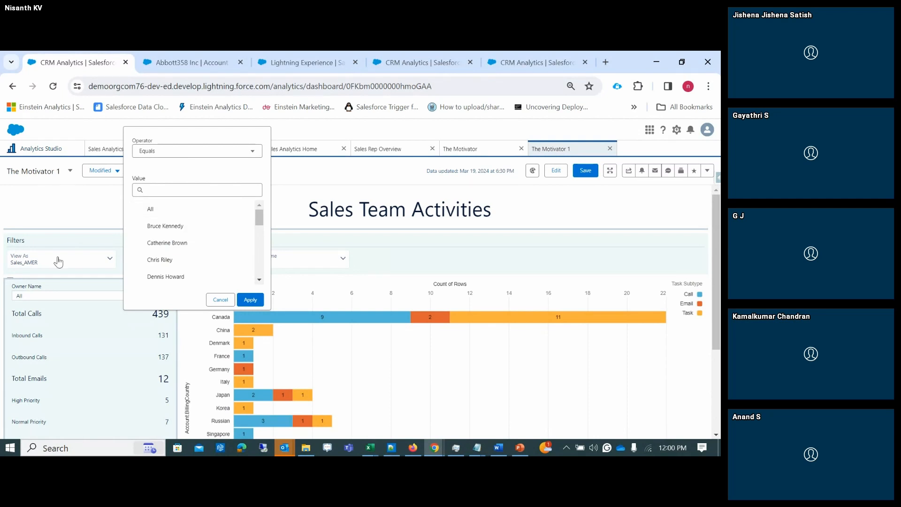
scroll(190, 239, down, 5)
scroll(190, 242, up, 5)
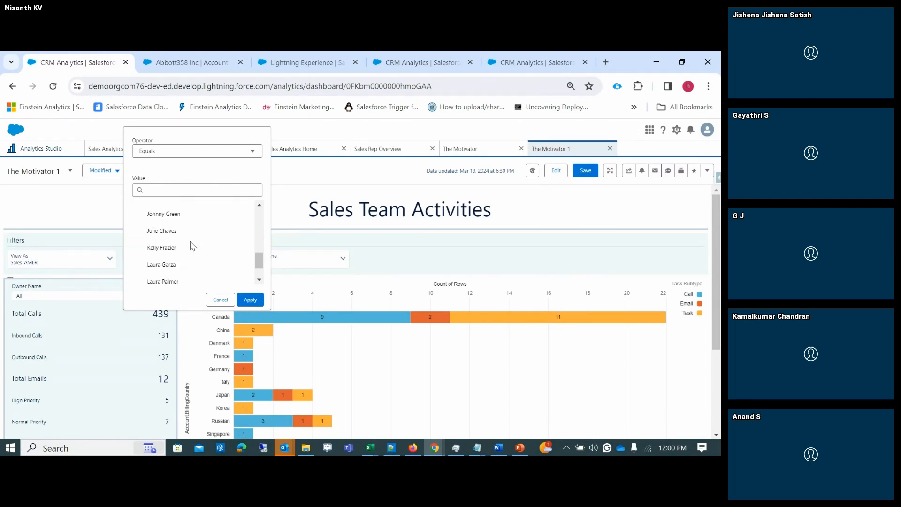
click(422, 260)
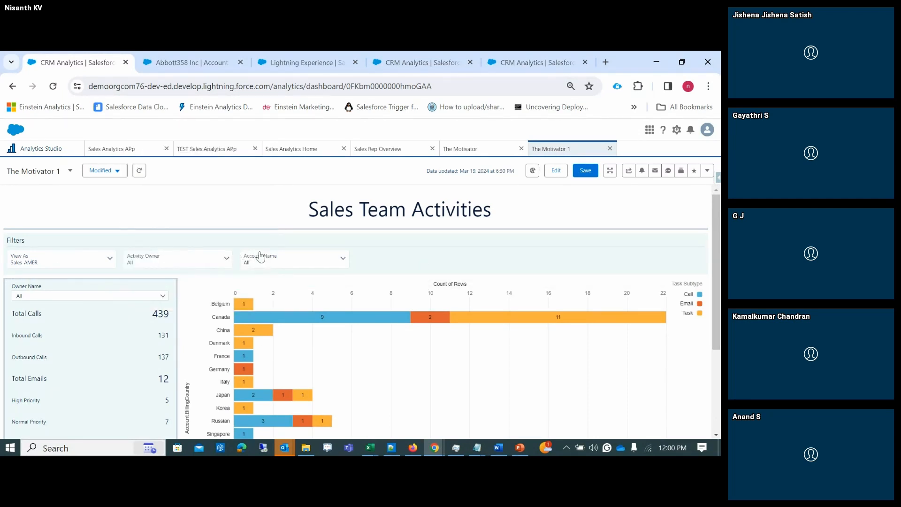
click(257, 258)
scroll(307, 220, down, 5)
scroll(345, 258, down, 5)
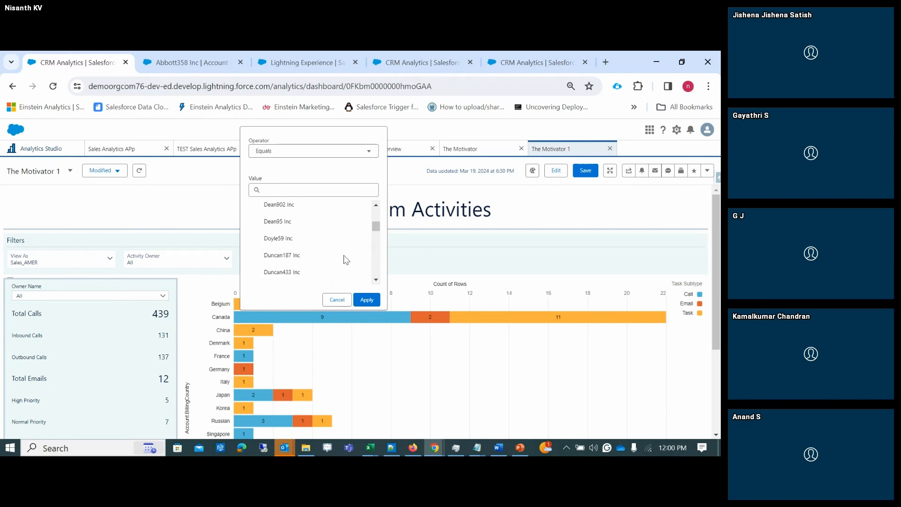
click(490, 267)
scroll(393, 320, down, 3)
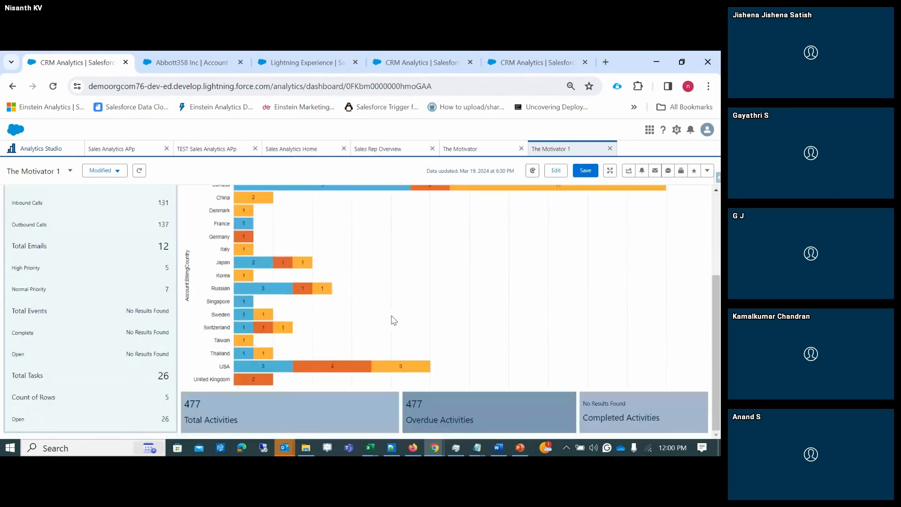
scroll(393, 321, up, 3)
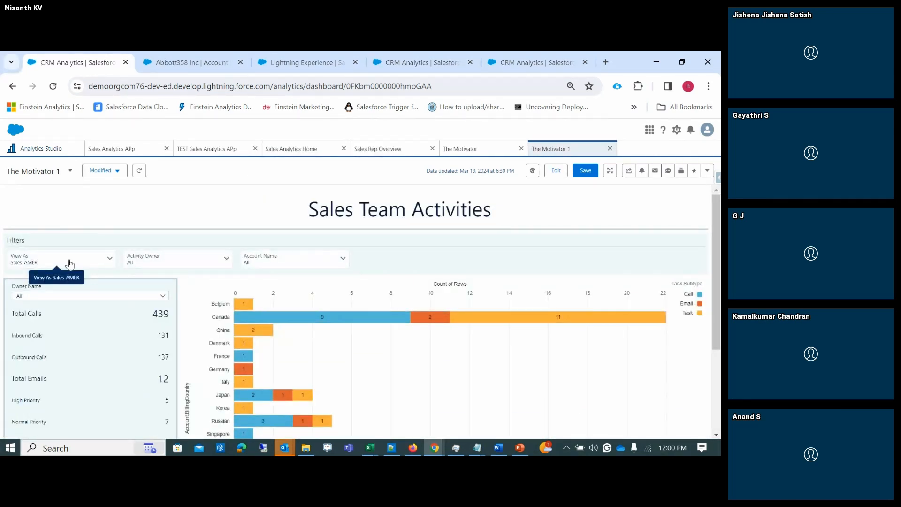
Set the View As filter to Sales_WW and review the country chart and activity totals.
click(71, 261)
click(67, 261)
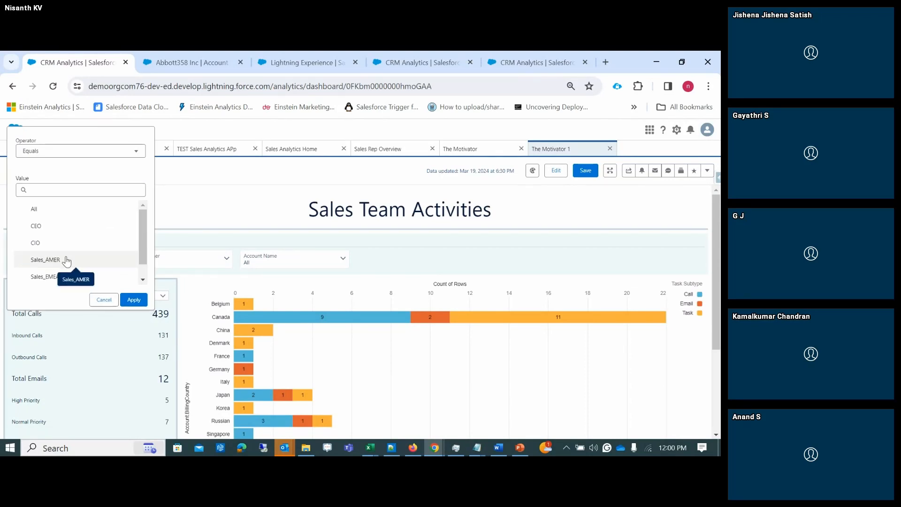
scroll(82, 280, down, 1)
click(84, 277)
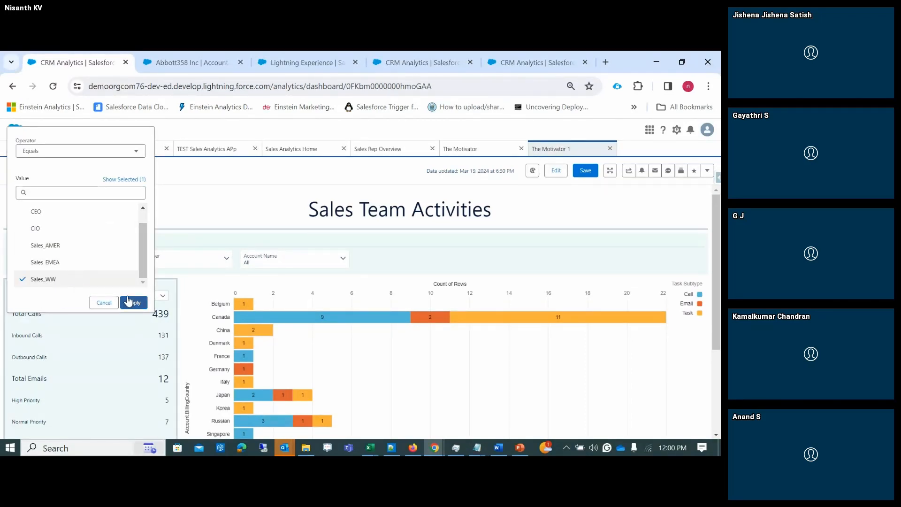
click(134, 303)
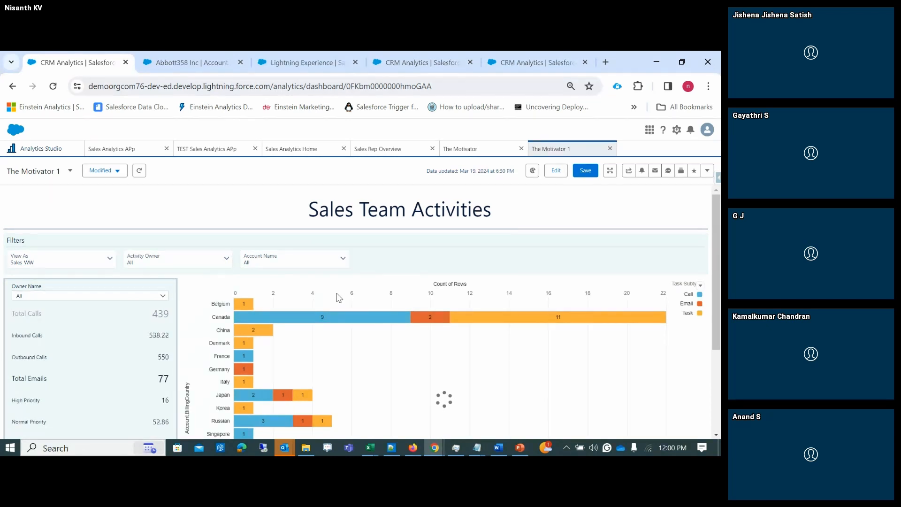
scroll(332, 294, down, 3)
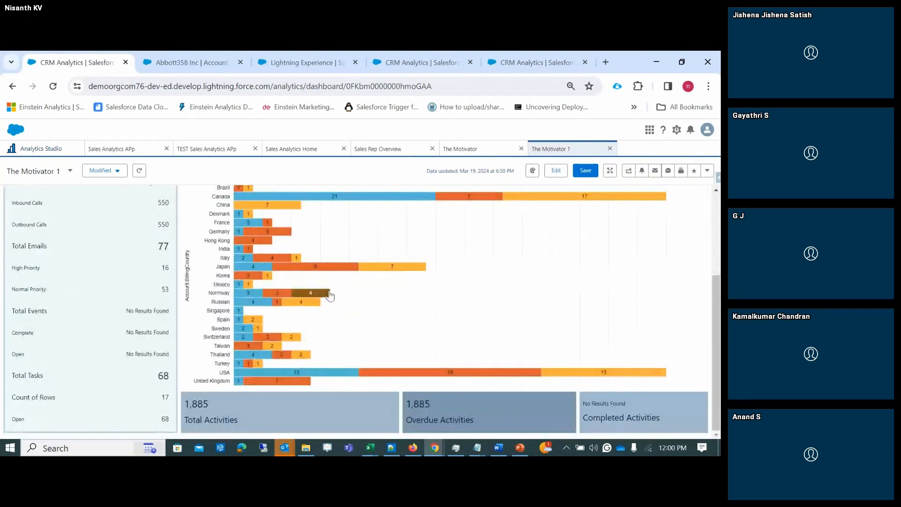
scroll(328, 324, up, 3)
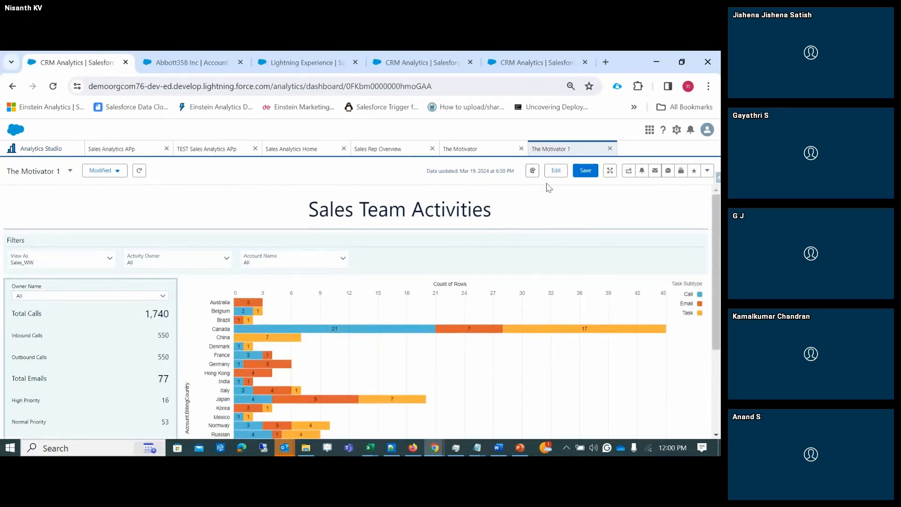
Open The Motivator 1 dashboard for editing and inspect the properties of the Total Activities number widget.
click(555, 170)
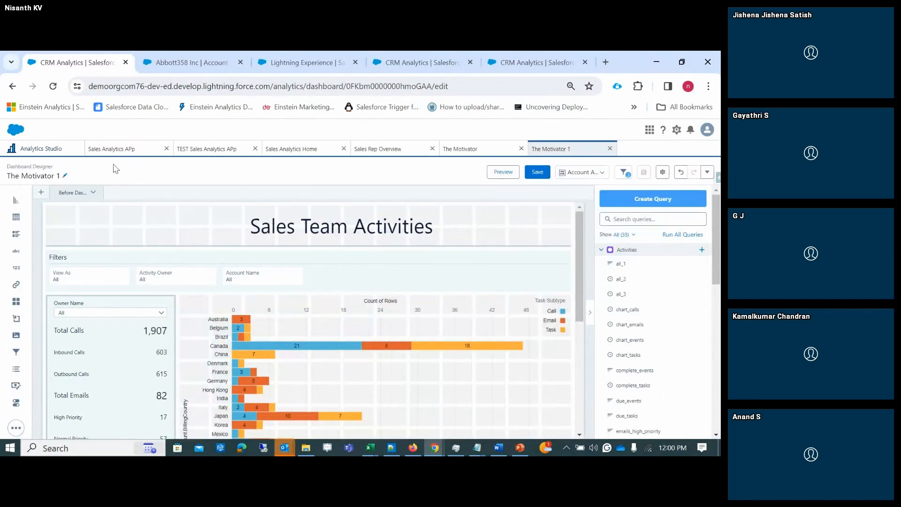
scroll(326, 328, down, 5)
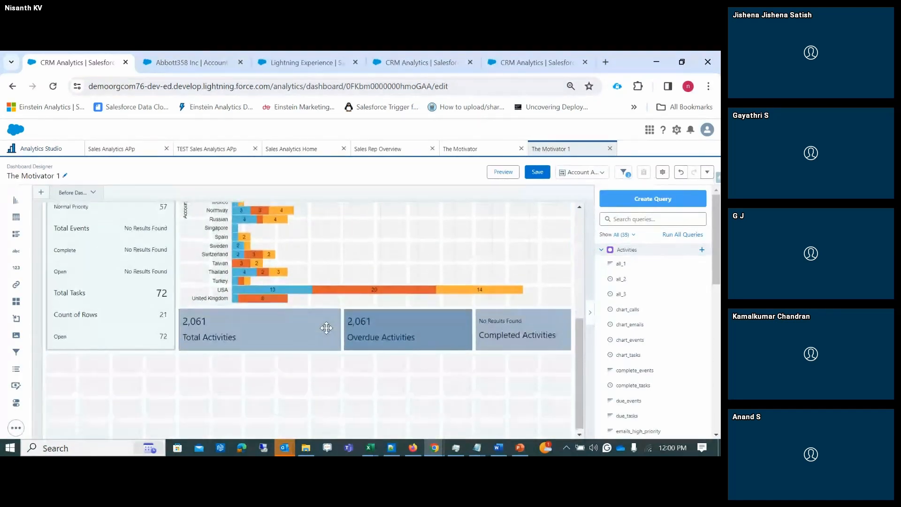
scroll(326, 327, up, 5)
scroll(507, 318, down, 5)
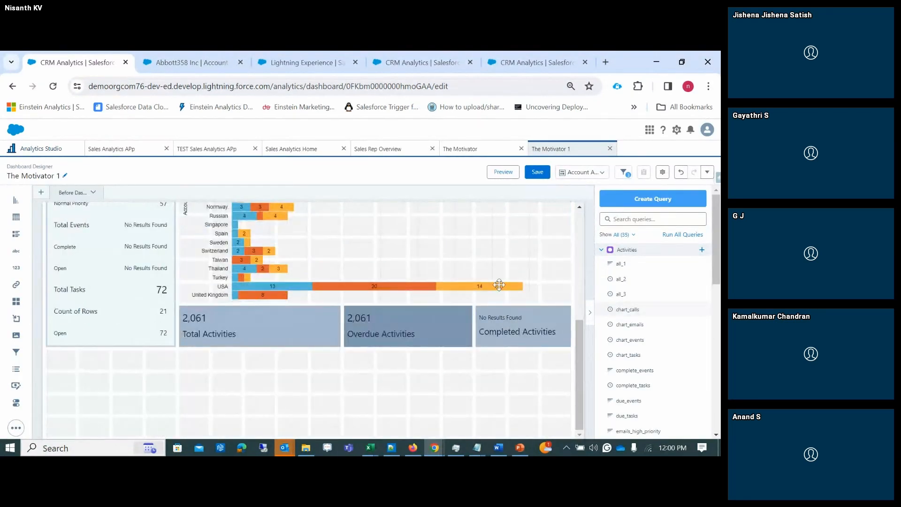
click(284, 315)
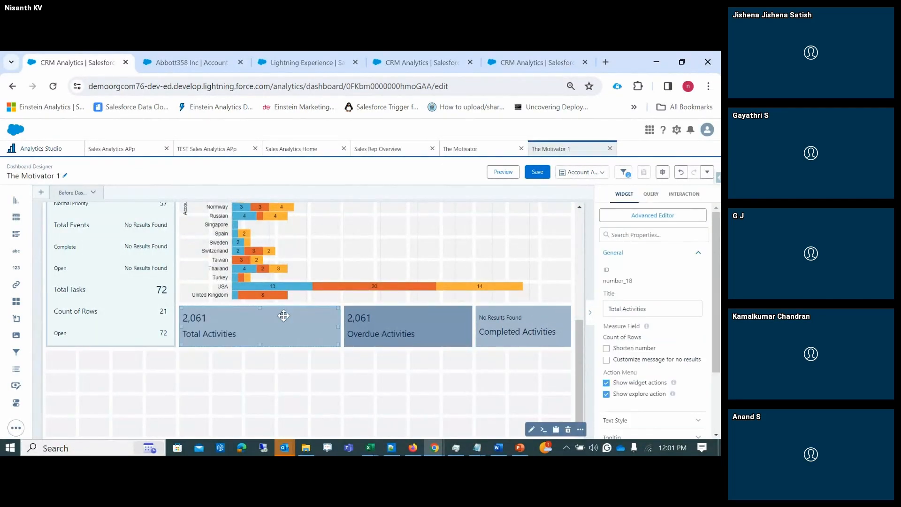
Open the Sales Analytics Home dashboard from Sales Analytics APp in edit mode, look over its layout and queries, and close it.
click(124, 150)
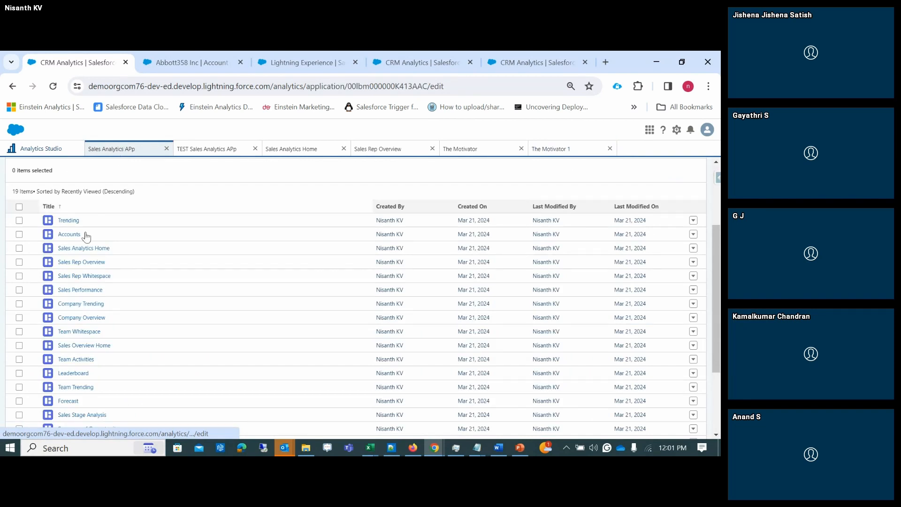
scroll(175, 241, up, 3)
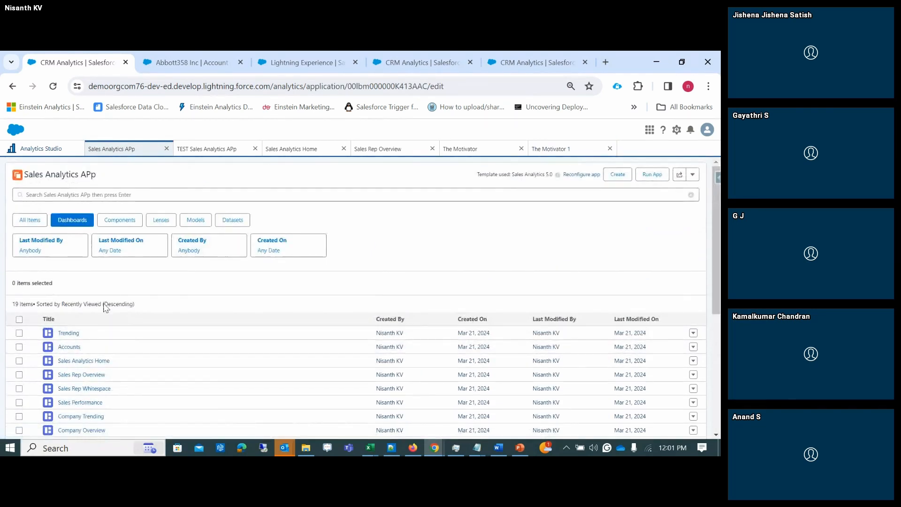
click(75, 361)
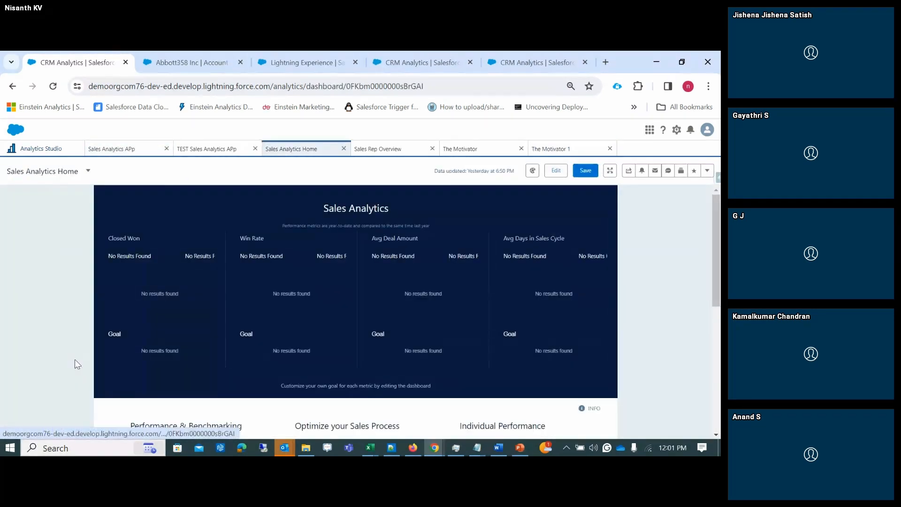
click(557, 170)
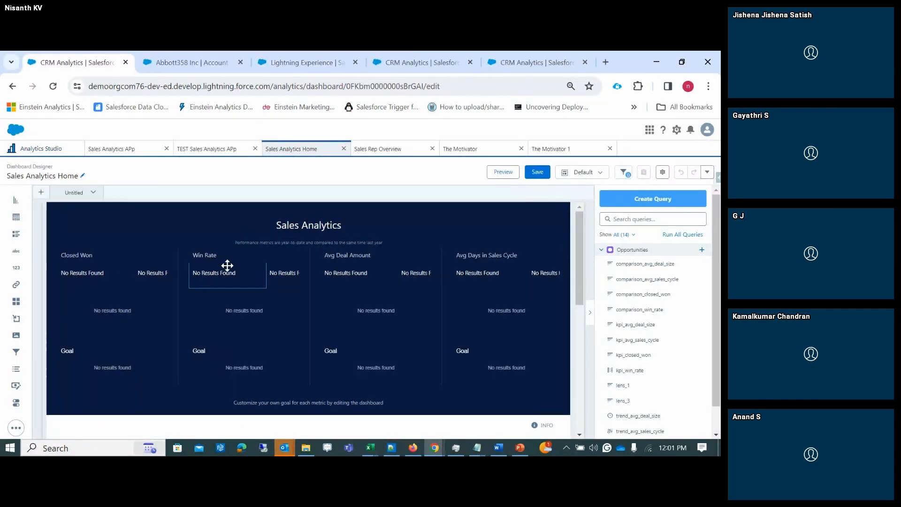
click(343, 149)
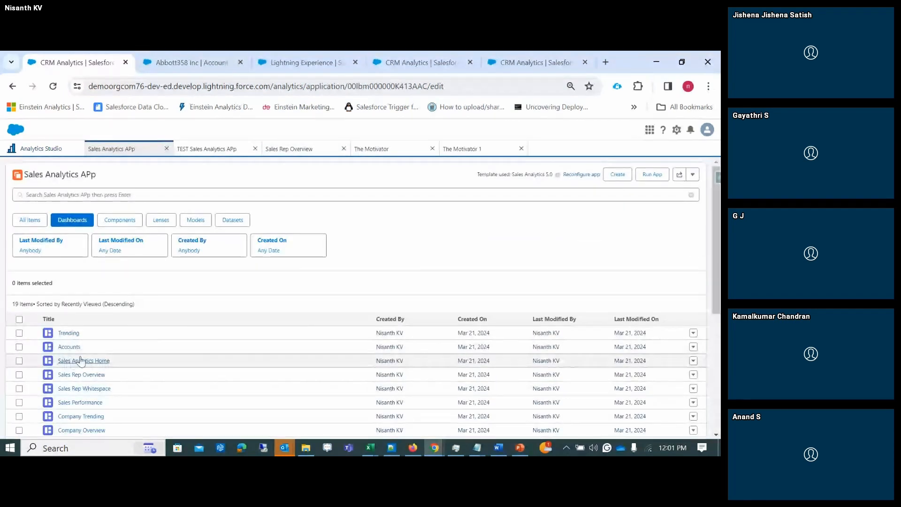
Open the Company Overview dashboard from the app's dashboard list in edit mode.
scroll(81, 361, down, 1)
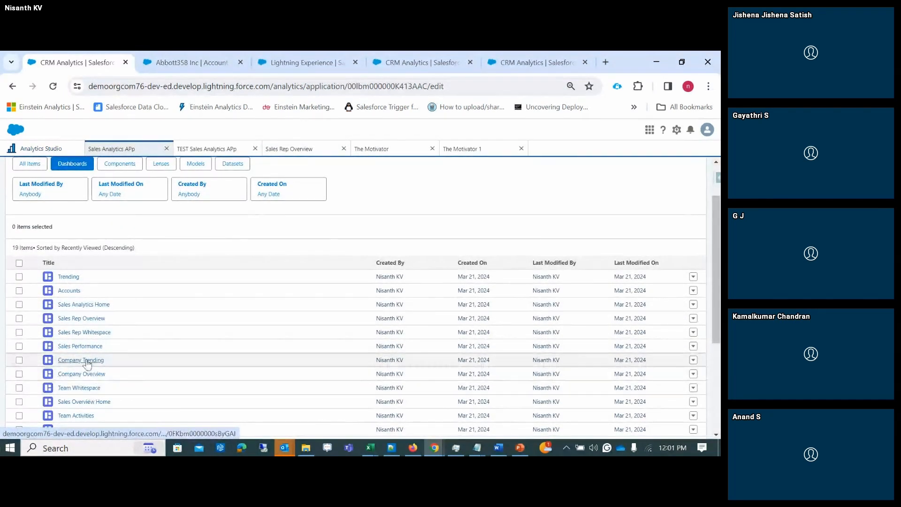
click(87, 375)
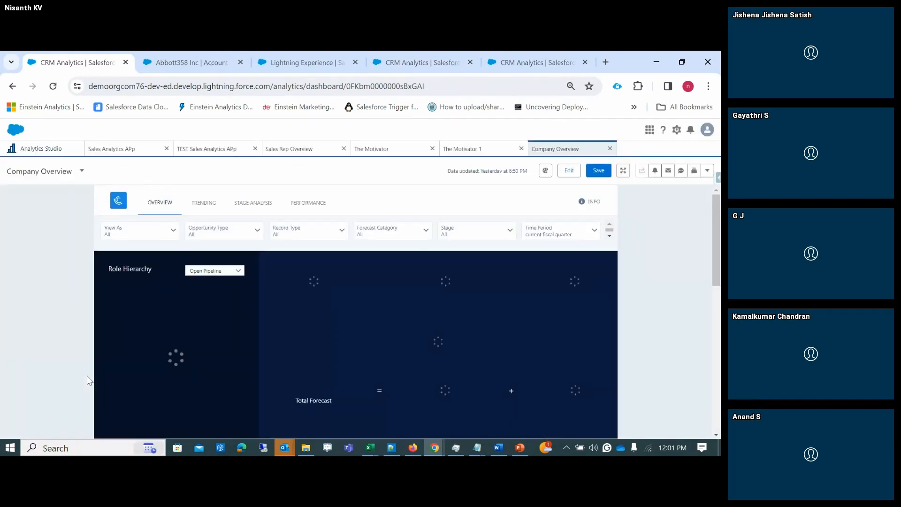
click(556, 171)
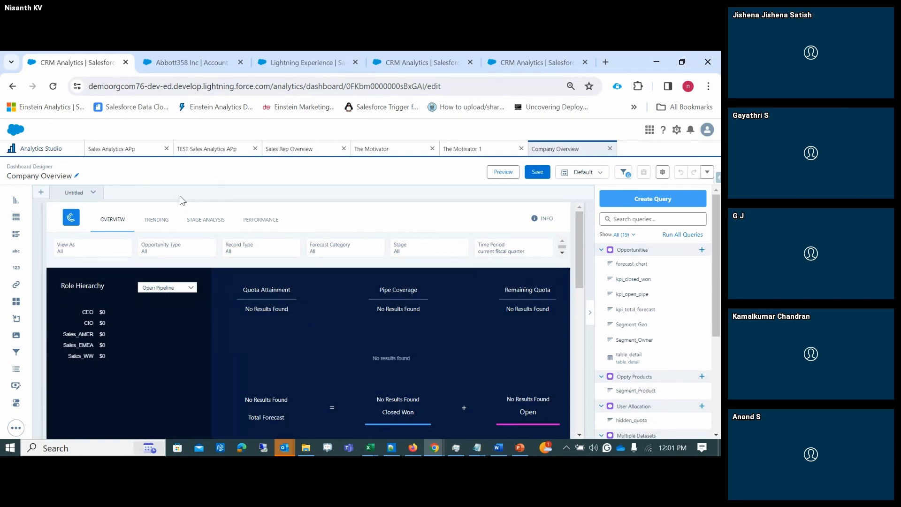
Inspect the Overview text and Trending link widgets, including the dashboards available as the Trending link's destination.
click(115, 215)
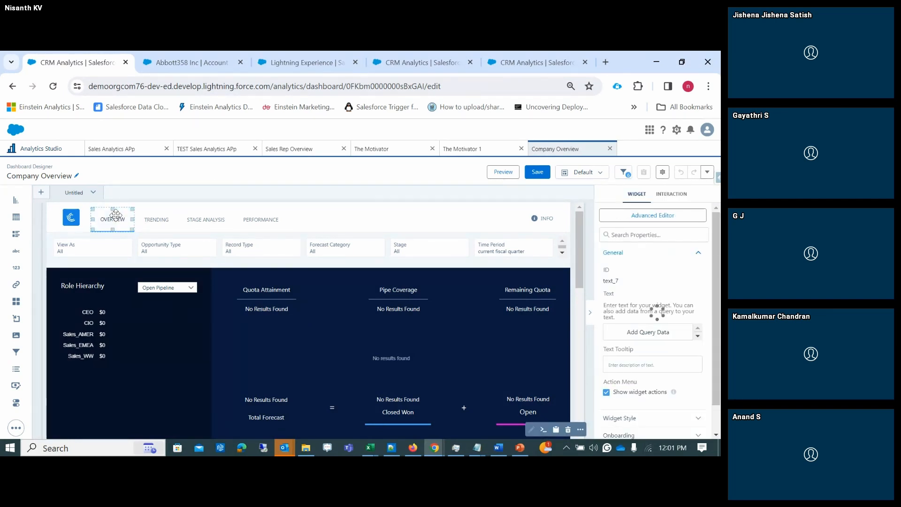
click(168, 220)
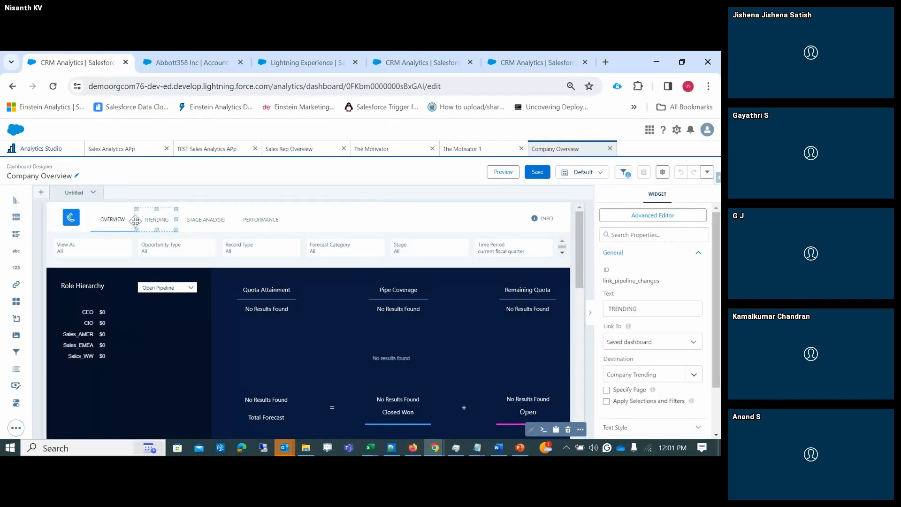
scroll(656, 300, down, 2)
scroll(656, 301, down, 1)
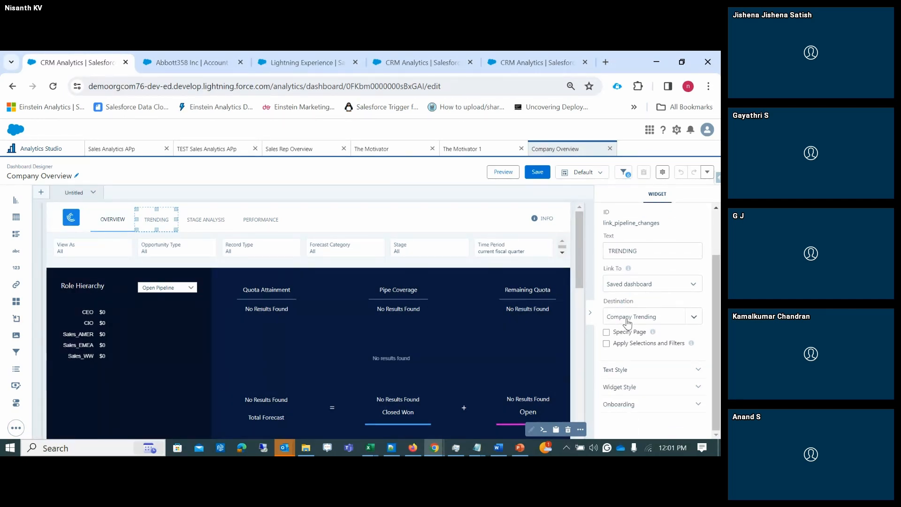
click(655, 320)
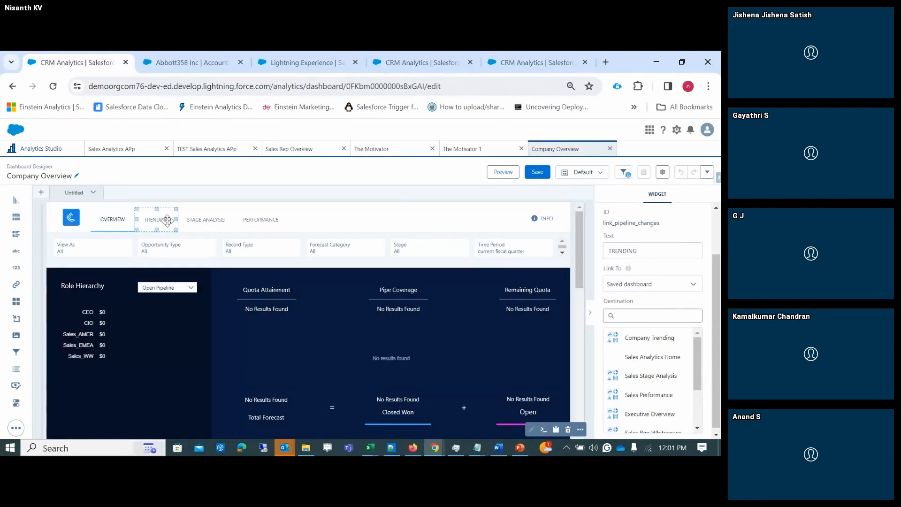
Set the Trending link's destination to the Team Whitespace dashboard and change its text to "Whitespace".
scroll(666, 370, down, 3)
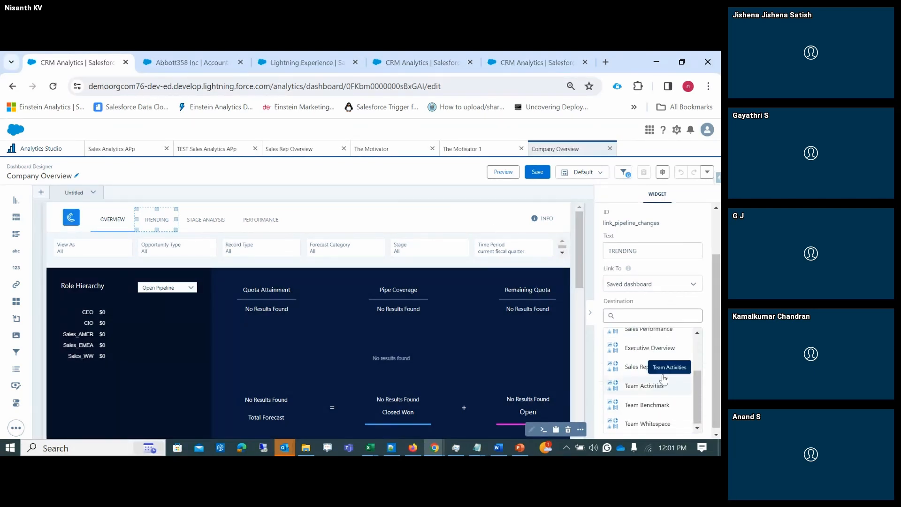
scroll(661, 408, down, 1)
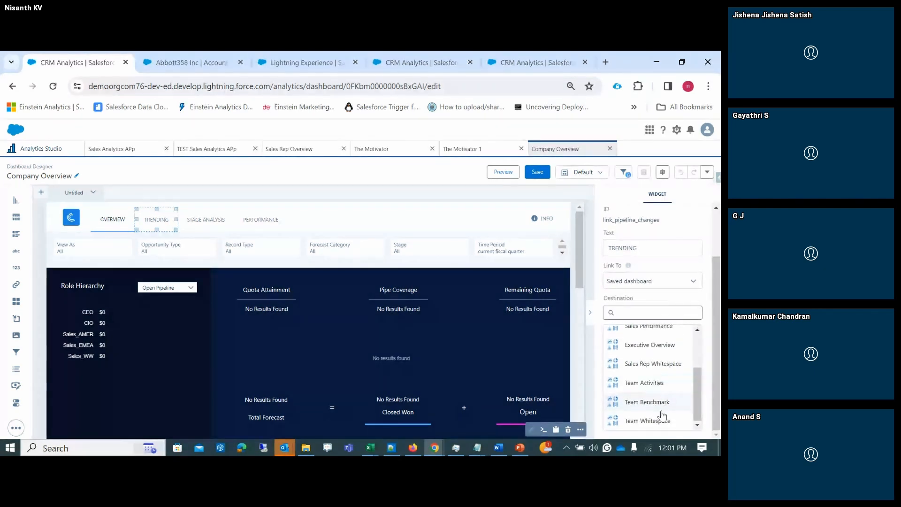
scroll(662, 415, up, 1)
scroll(662, 418, down, 1)
click(659, 421)
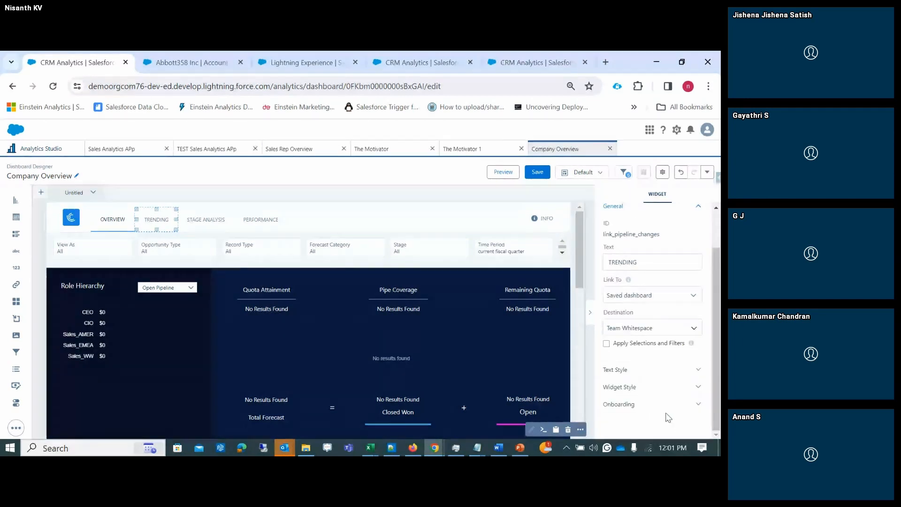
double_click(626, 255)
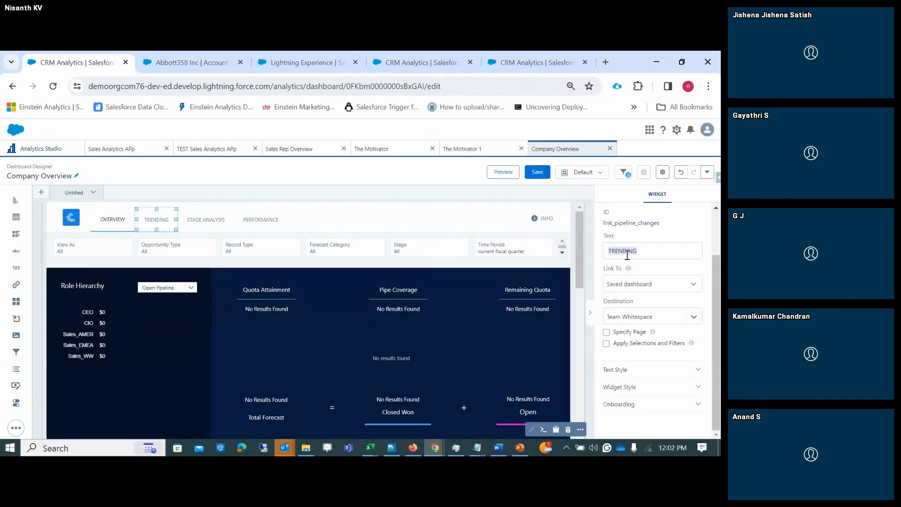
text(Whitespace)
Preview Company Overview, follow its Whitespace link, and open the Team Whitespace dashboard for editing.
click(501, 172)
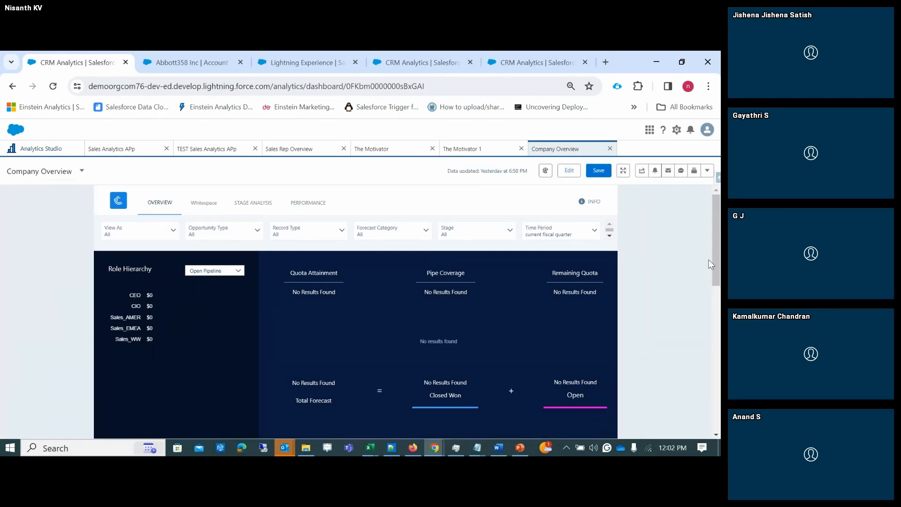
click(205, 203)
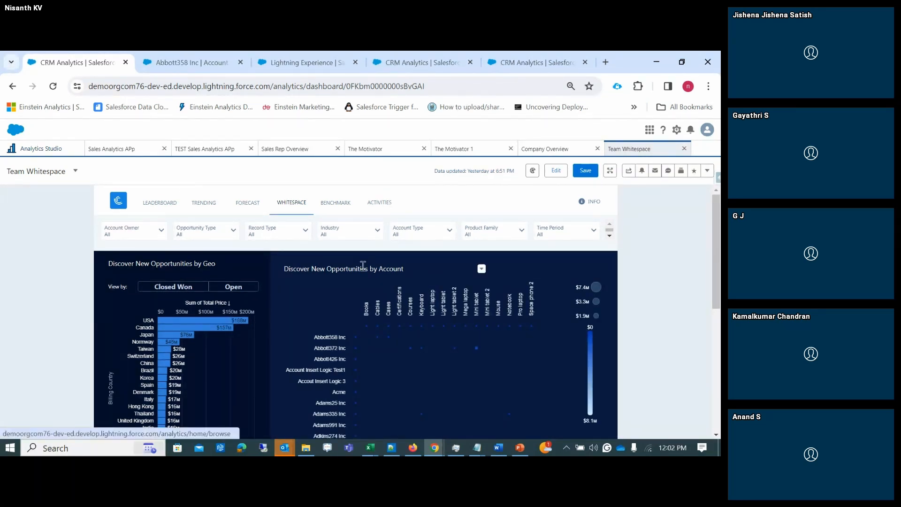
click(556, 171)
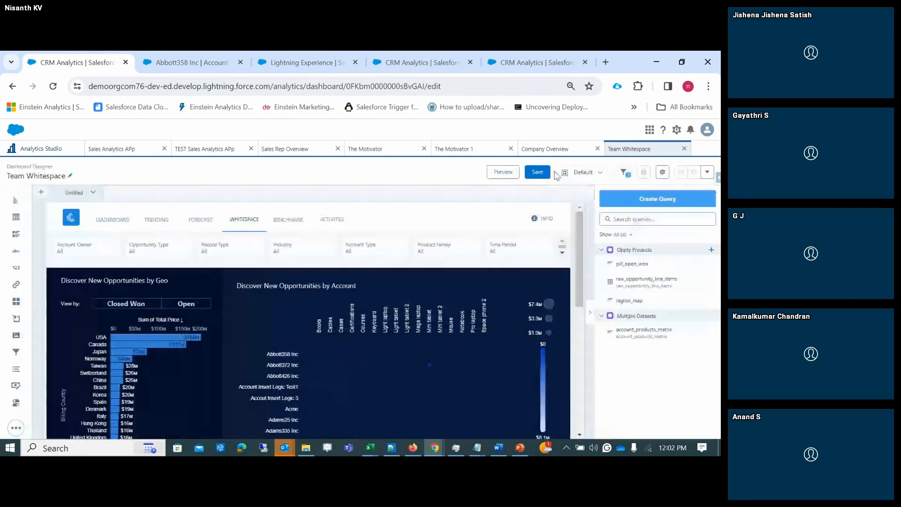
Inspect the Forecast link's Link To options, the Closed Won/Open toggle and the global filters widget's properties.
click(197, 218)
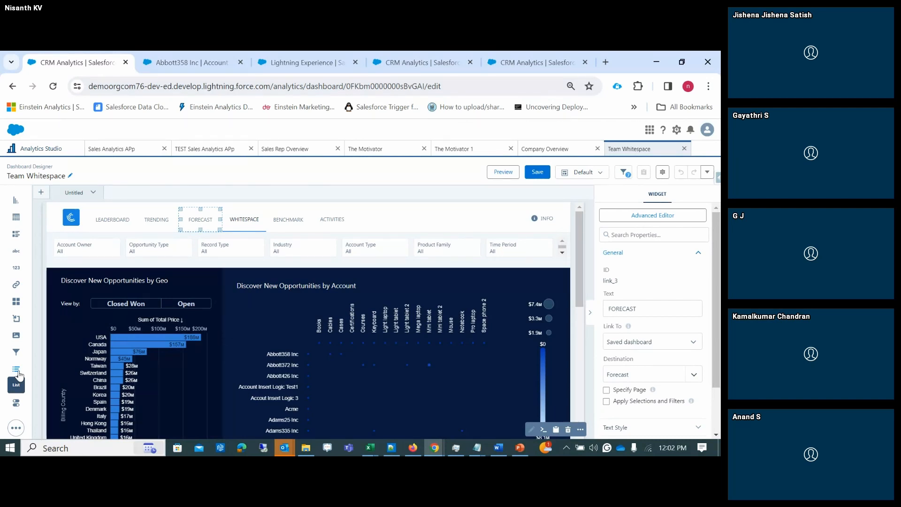
click(655, 343)
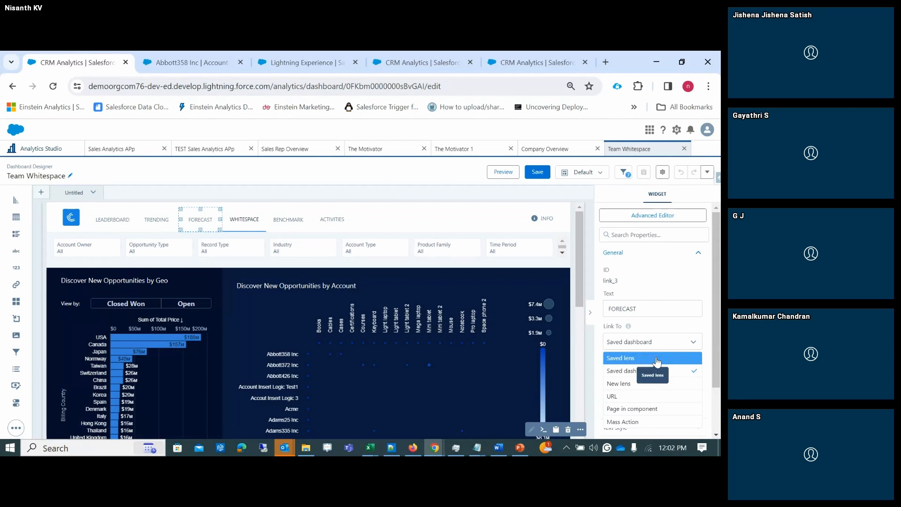
click(188, 303)
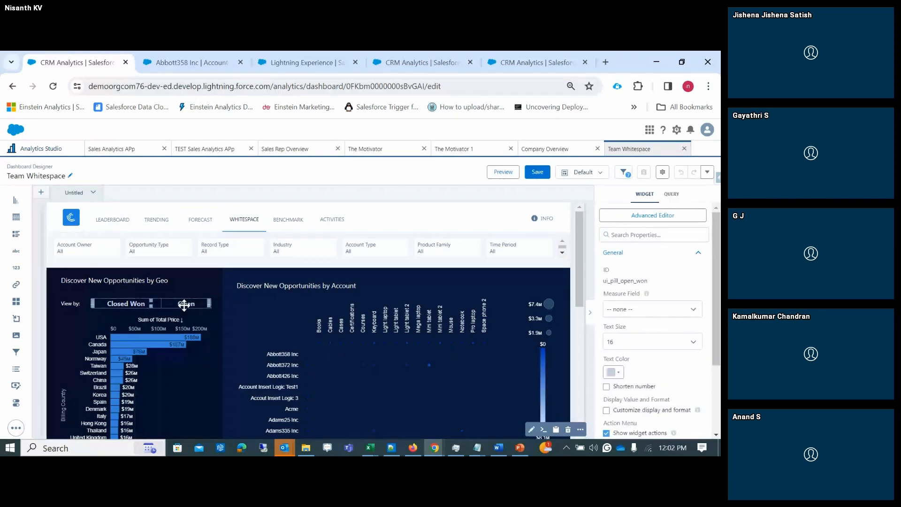
click(402, 261)
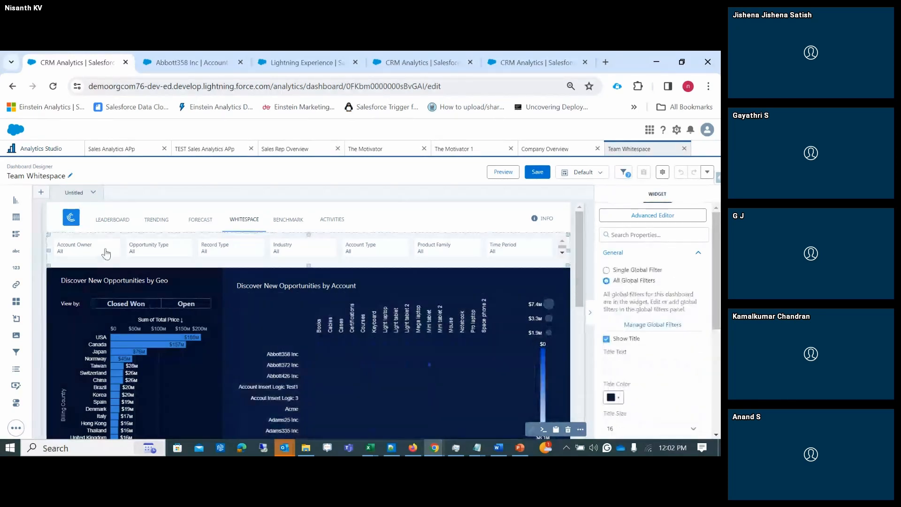
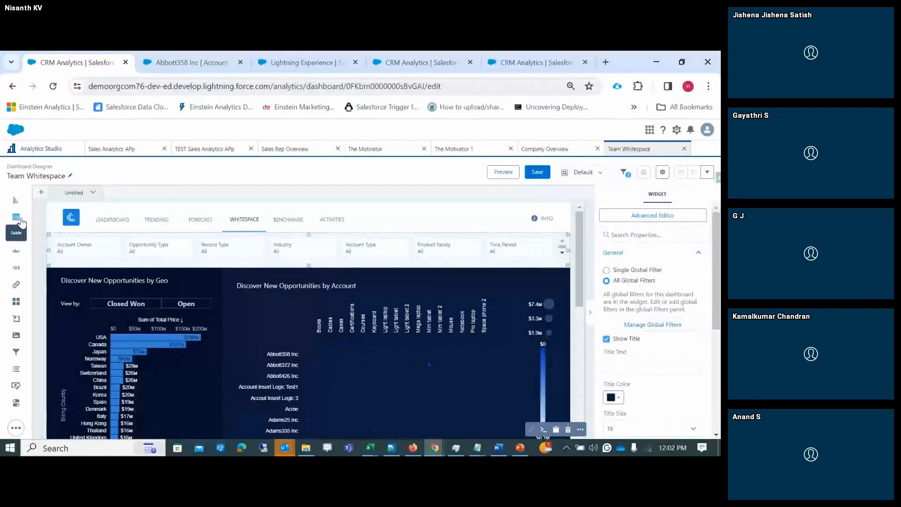
Add a table widget above Discover New Opportunities by Geo, showing the Products dataset as a values table.
drag(17, 219, 104, 315)
key(shift)
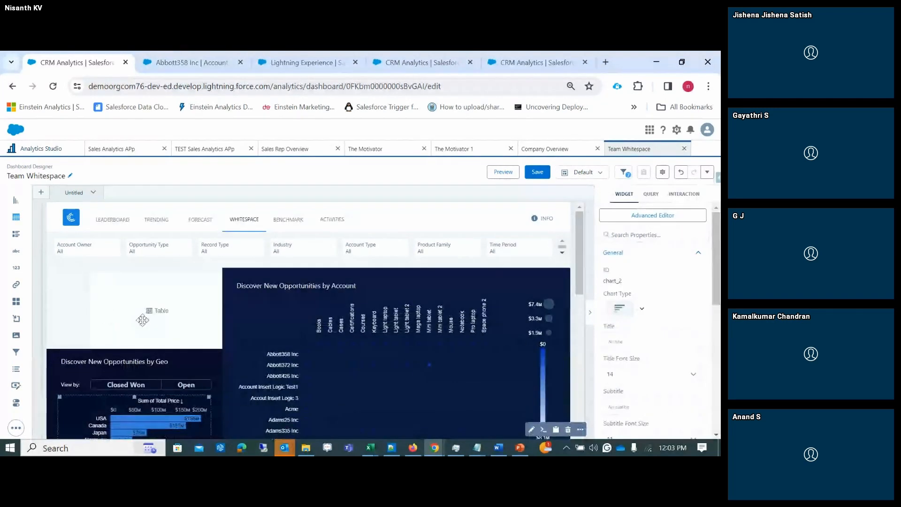
click(150, 317)
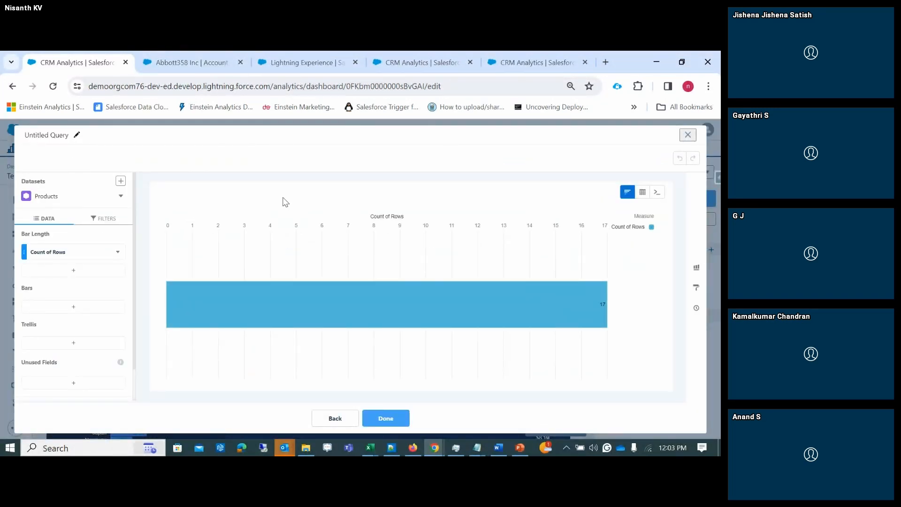
mouse_move(643, 194)
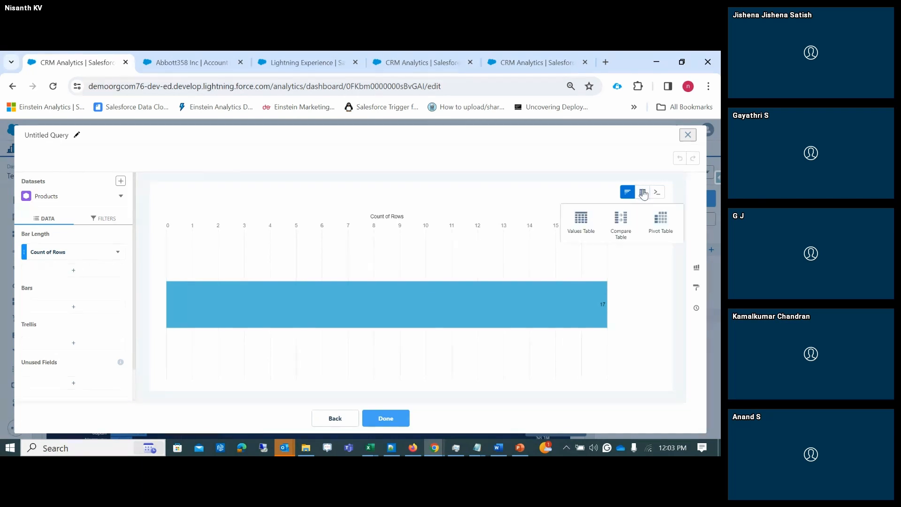
click(582, 220)
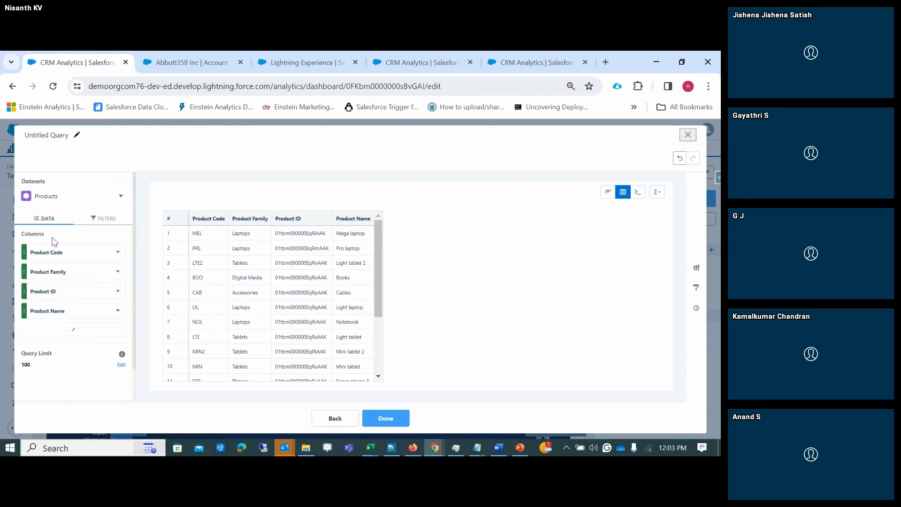
click(389, 420)
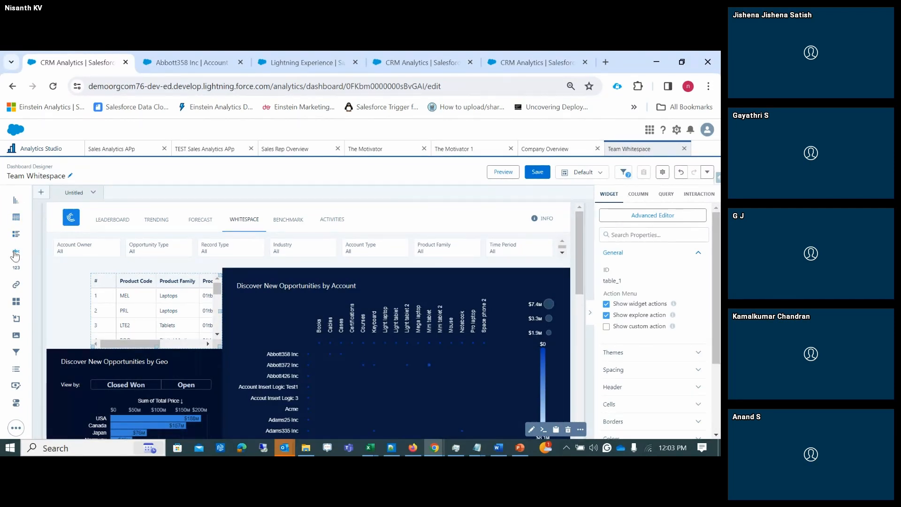
Add a text widget reading "Chennai User Group" above the filter row and preview the dashboard.
drag(16, 254, 88, 252)
key(shift)
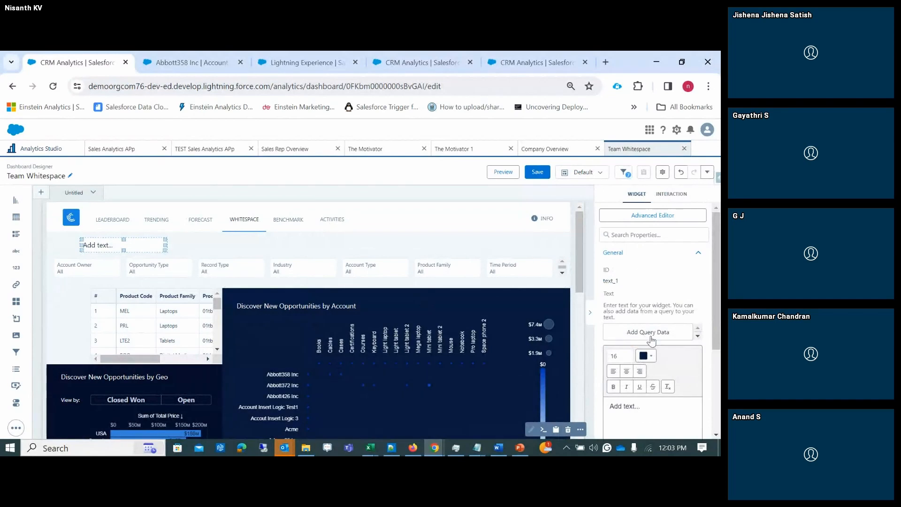
click(621, 402)
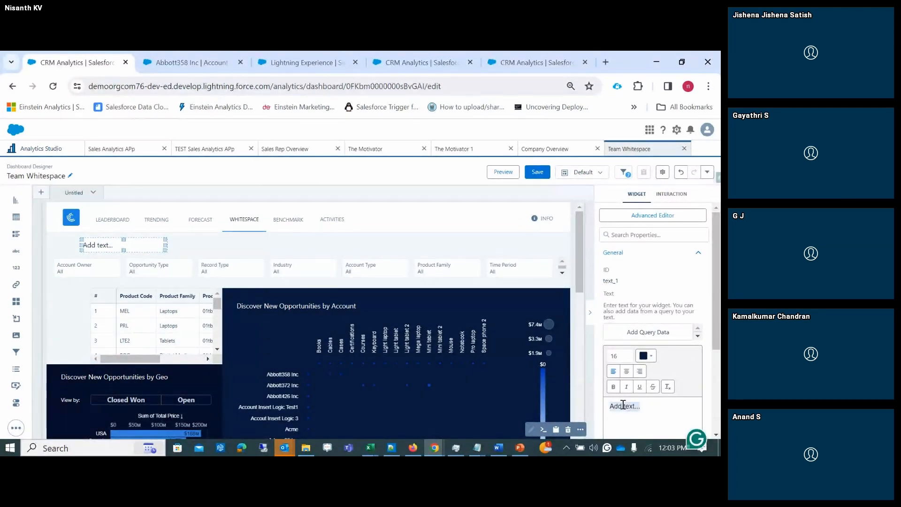
text(Chennai User Group)
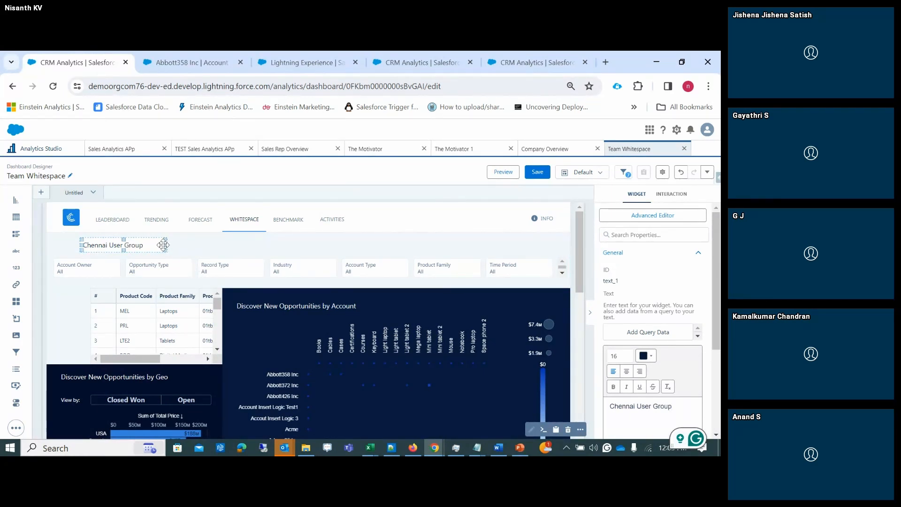
click(503, 171)
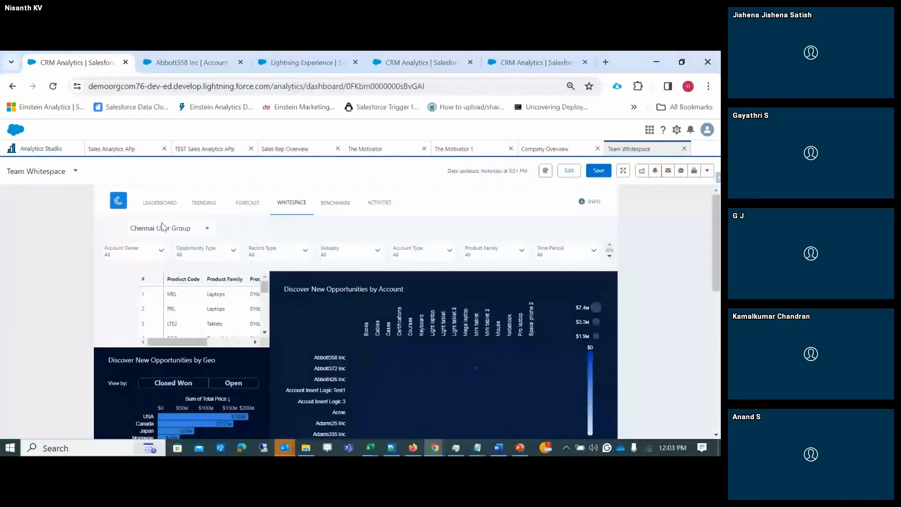
Resume editing, add a link widget beside the Chennai User Group text, and review its Link To options.
click(564, 170)
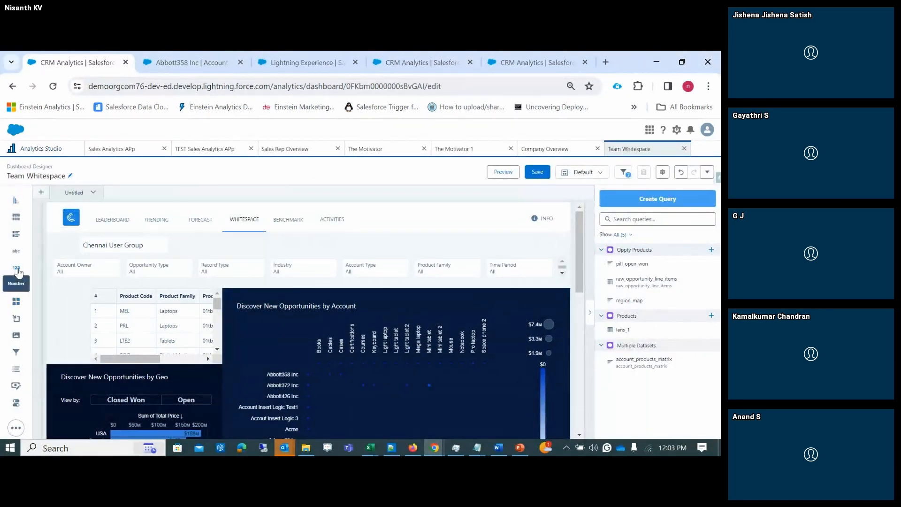
drag(17, 271, 191, 251)
drag(17, 290, 306, 253)
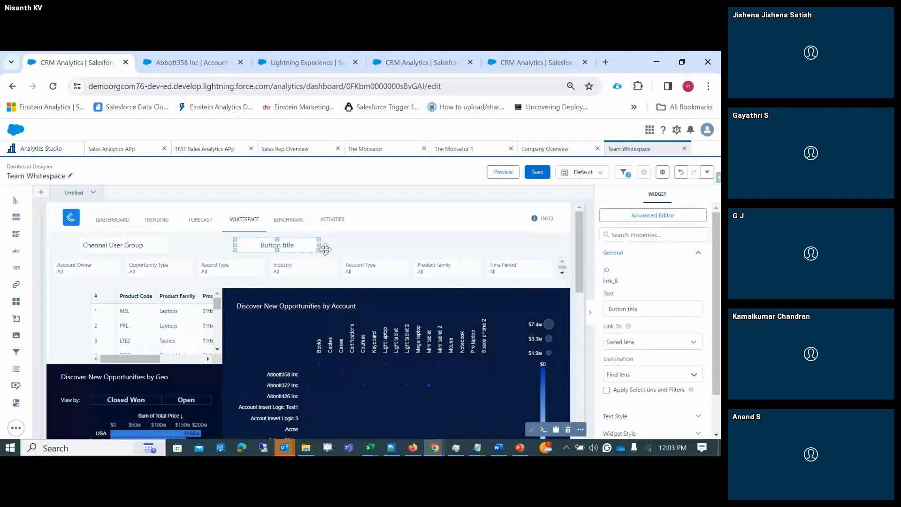
triple_click(649, 309)
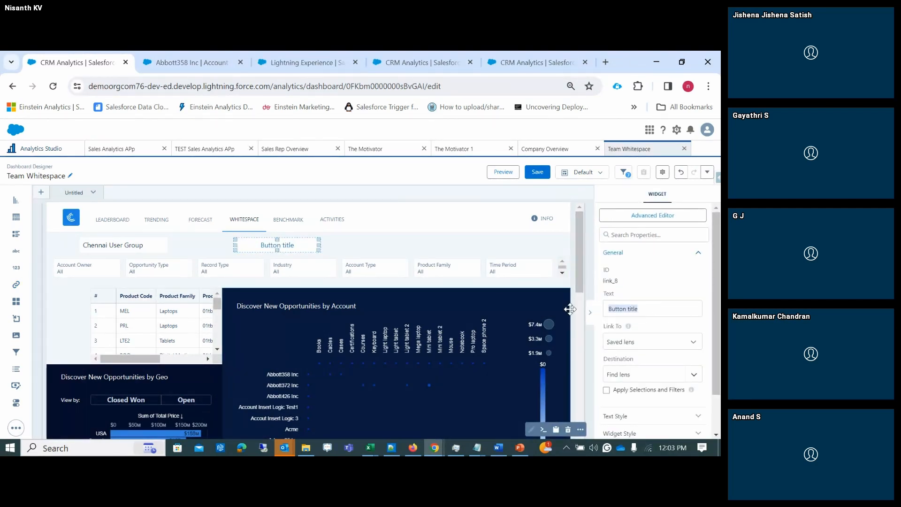
click(659, 342)
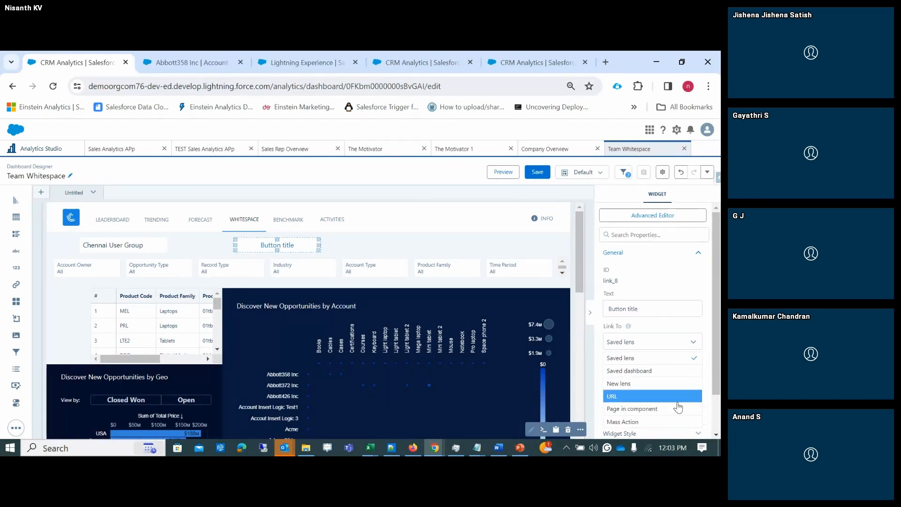
scroll(678, 407, down, 1)
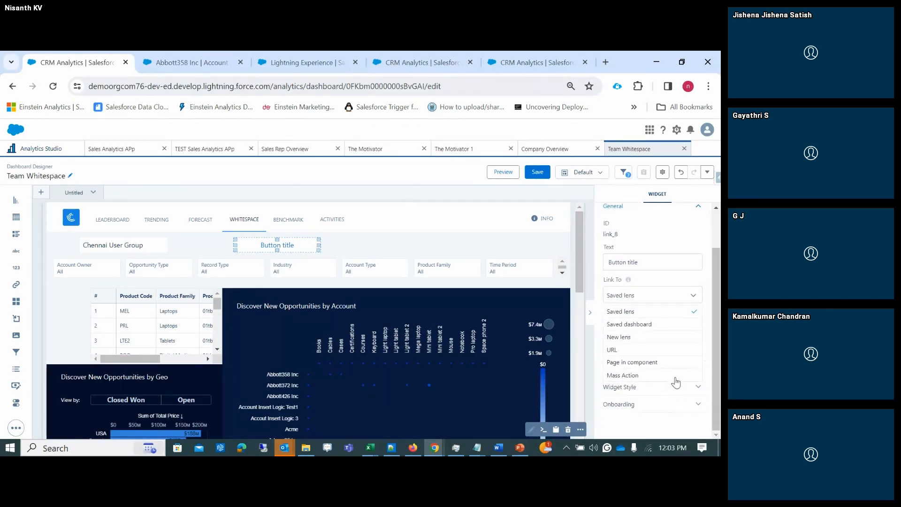
click(388, 240)
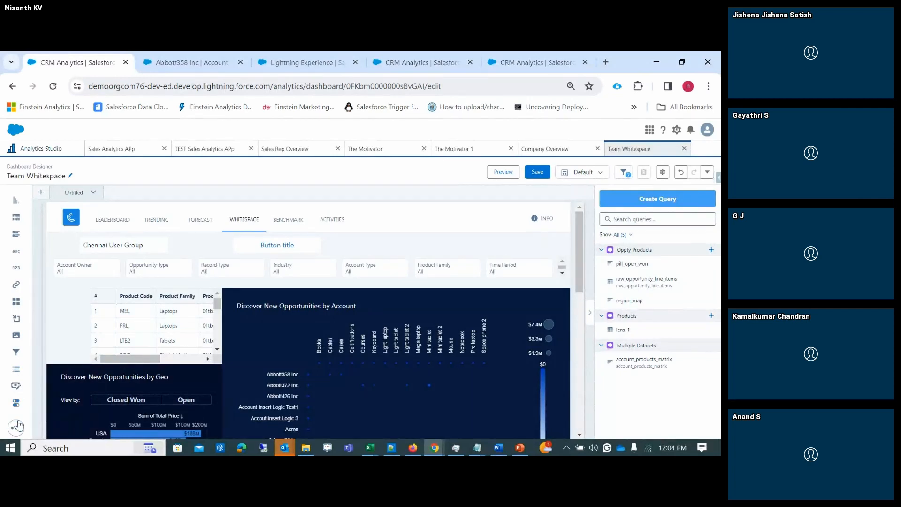
Look over the additional widget types, including Date, Range and Navigation, and preview the dashboard.
click(16, 407)
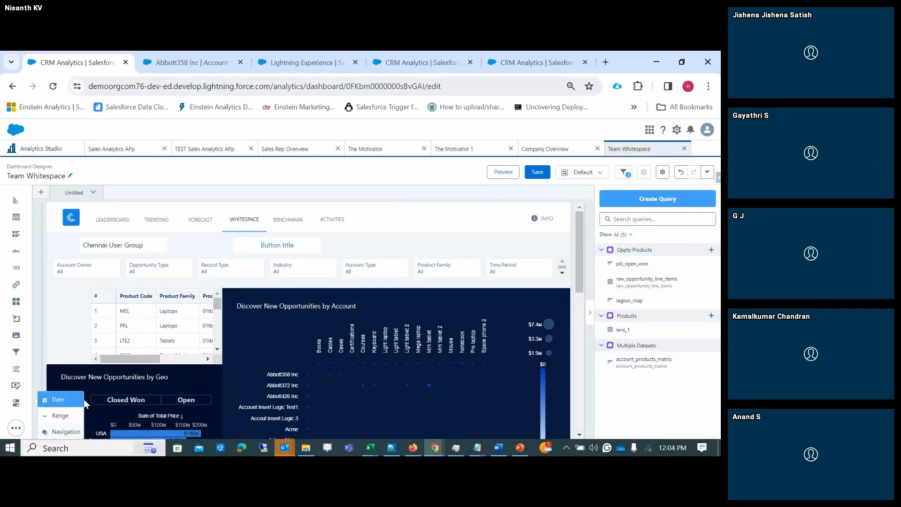
drag(52, 402, 403, 253)
click(509, 172)
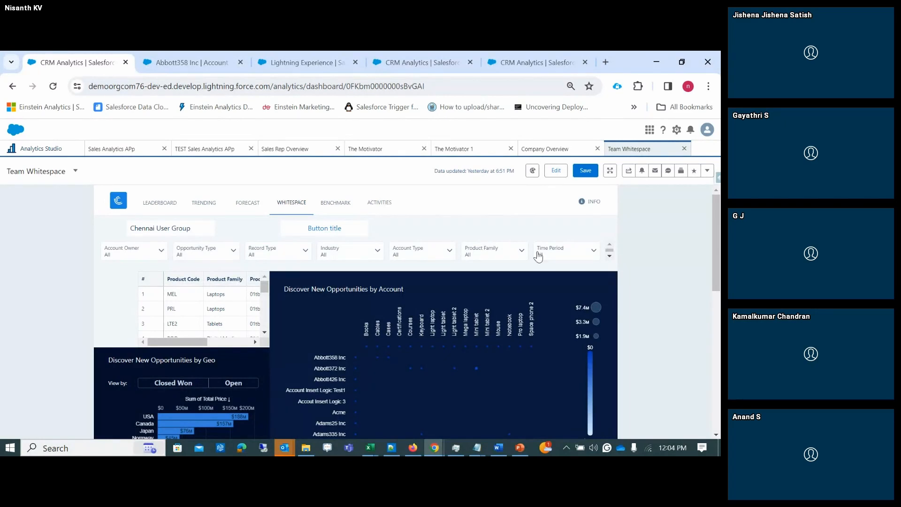
Examine the Time Period filter's choices, including the custom Absolute and Relative date options and the preset periods.
click(565, 257)
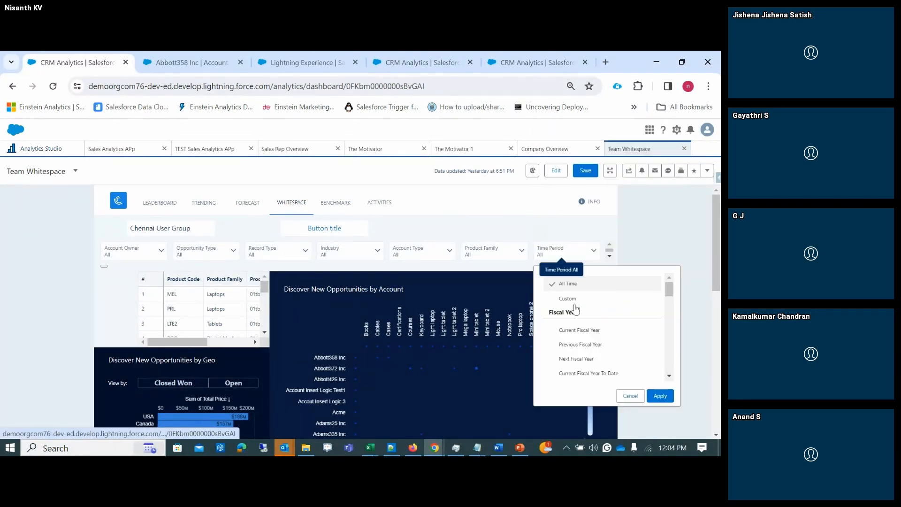
click(573, 299)
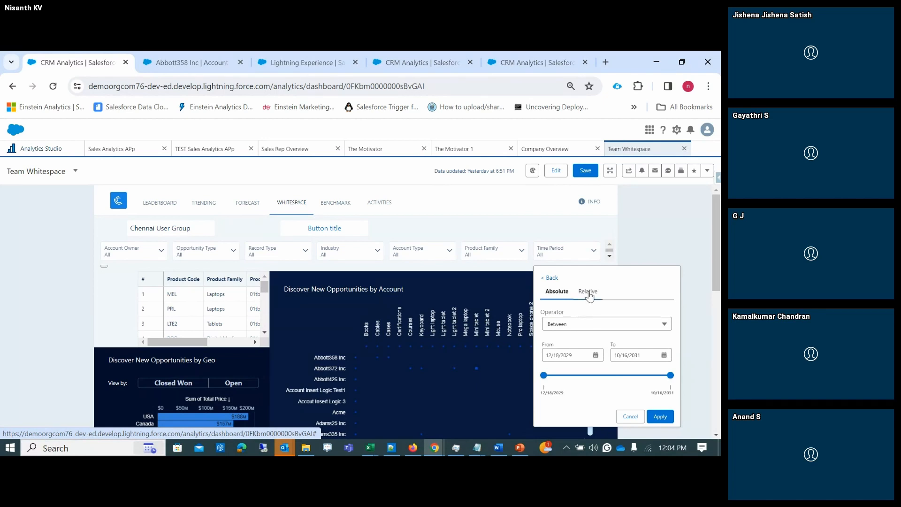
click(588, 292)
click(547, 279)
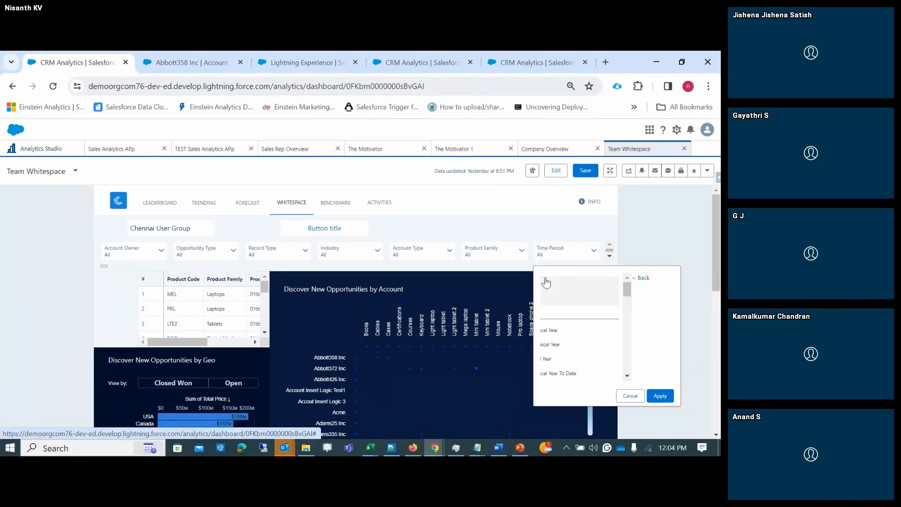
scroll(581, 334, down, 6)
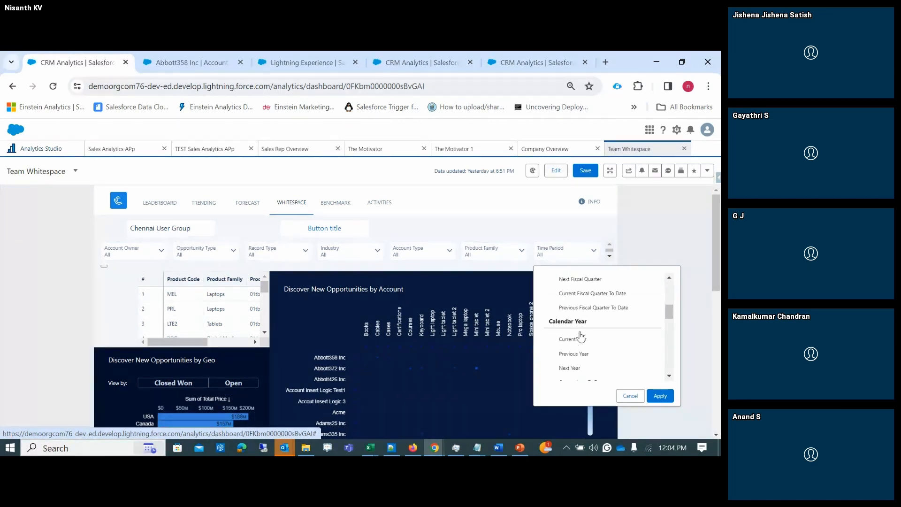
scroll(581, 334, up, 4)
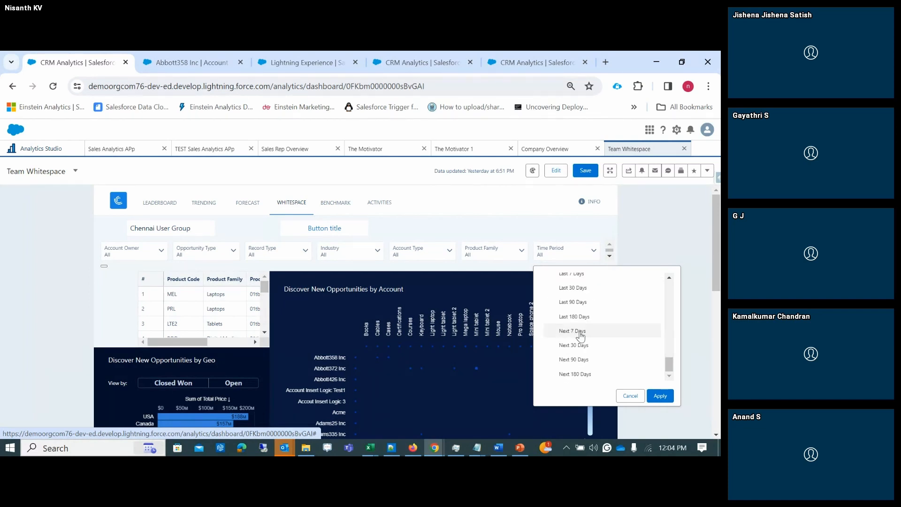
Review the Product Family filter's operator and values, and look over the Team Whitespace charts.
click(489, 252)
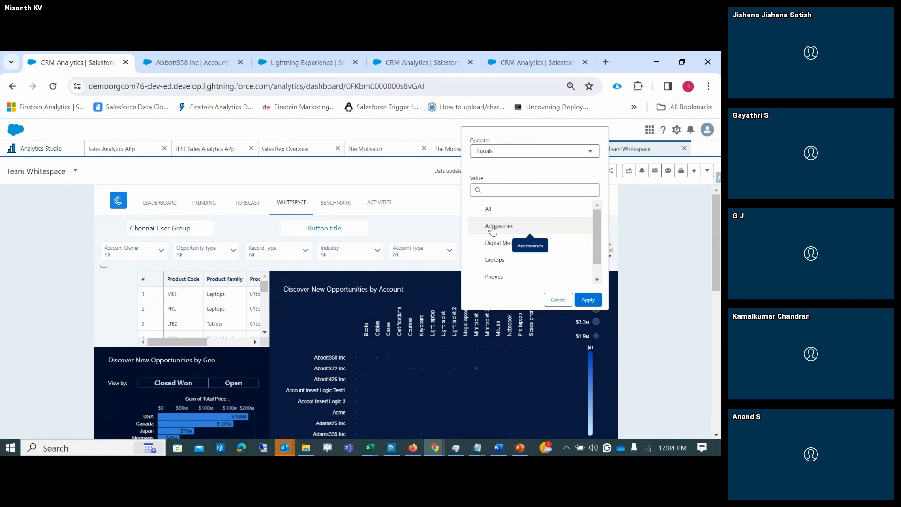
scroll(495, 232, down, 1)
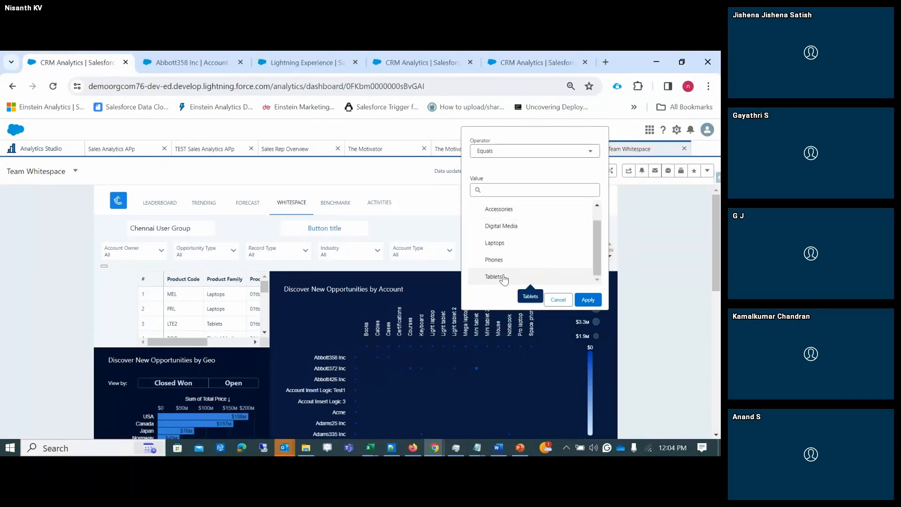
scroll(503, 277, up, 1)
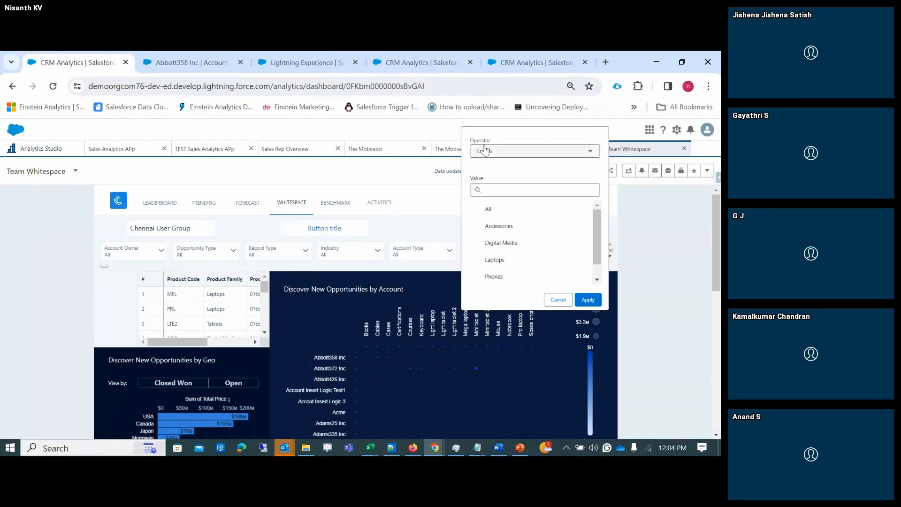
click(421, 228)
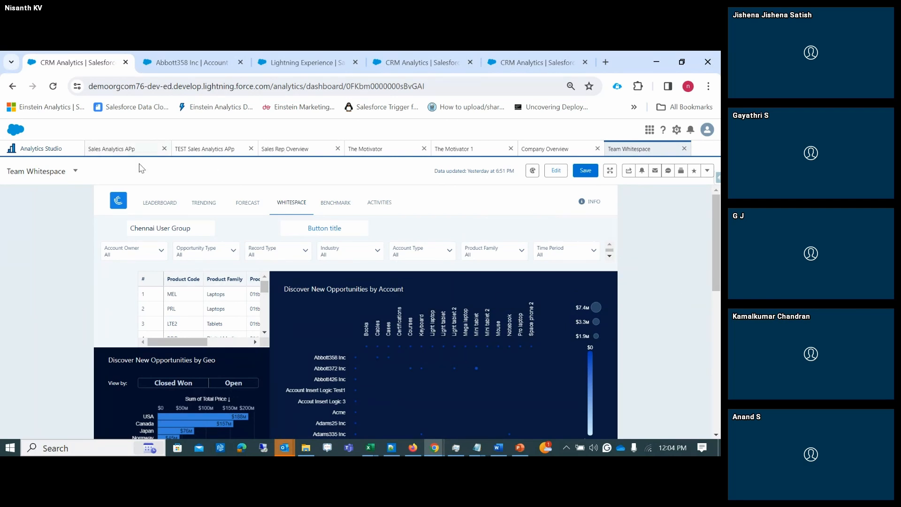
scroll(345, 294, down, 5)
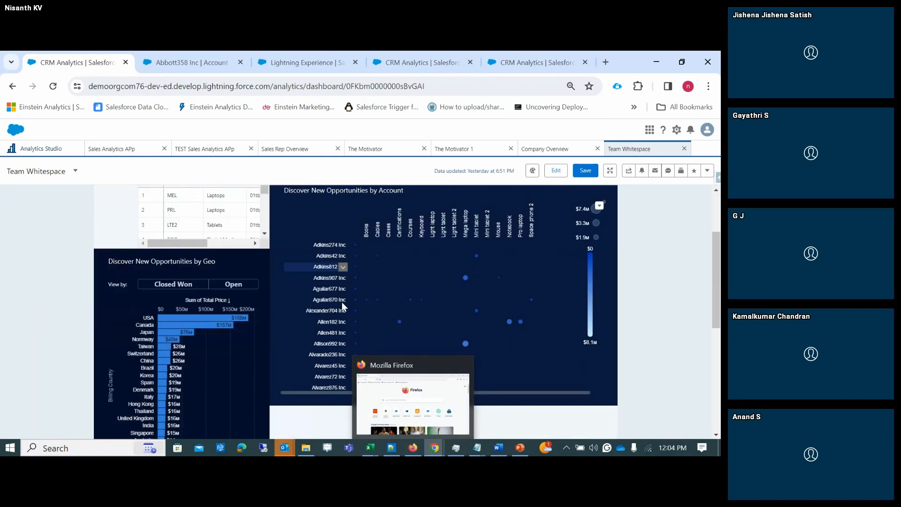
scroll(341, 302, up, 6)
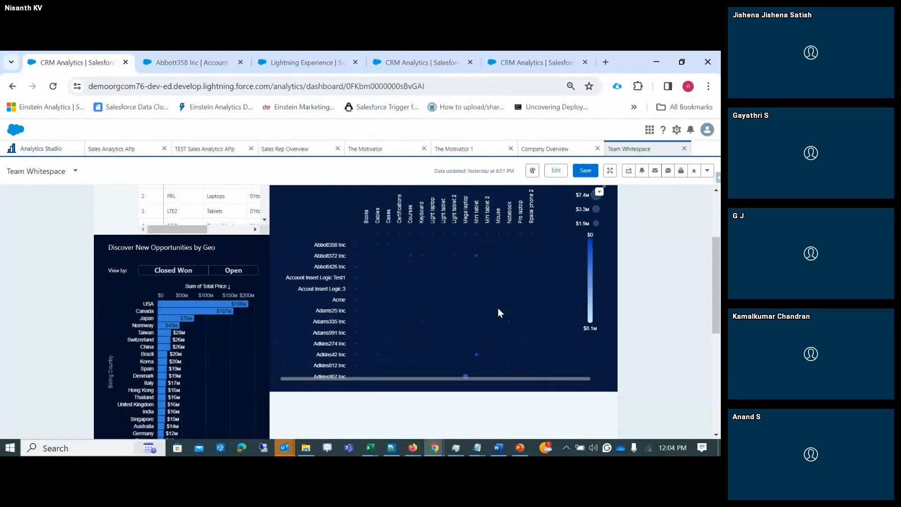
scroll(595, 344, up, 3)
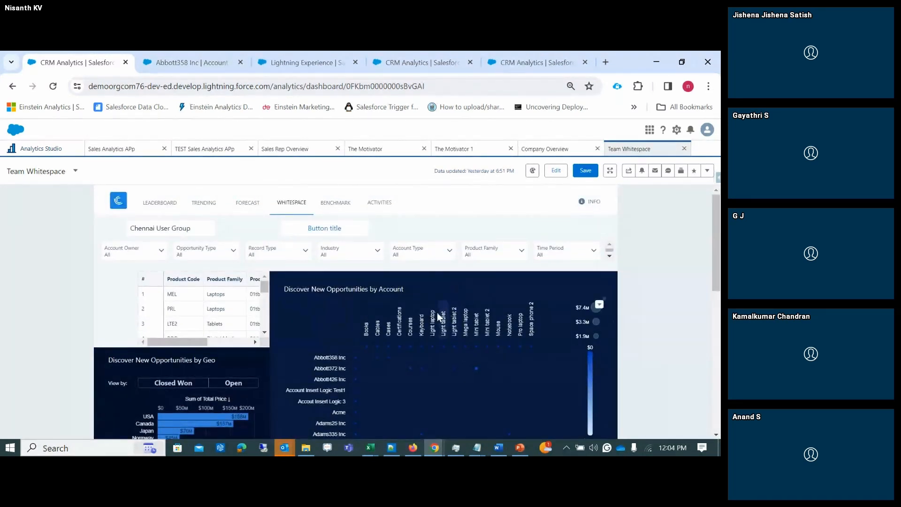
Resume editing the dashboard and select the products table widget above Discover New Opportunities by Geo.
click(557, 175)
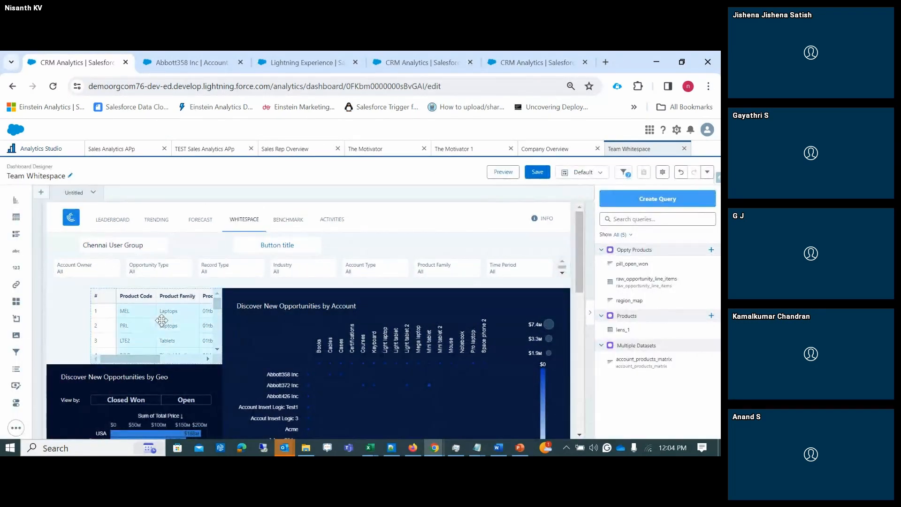
click(162, 321)
drag(162, 320, 115, 307)
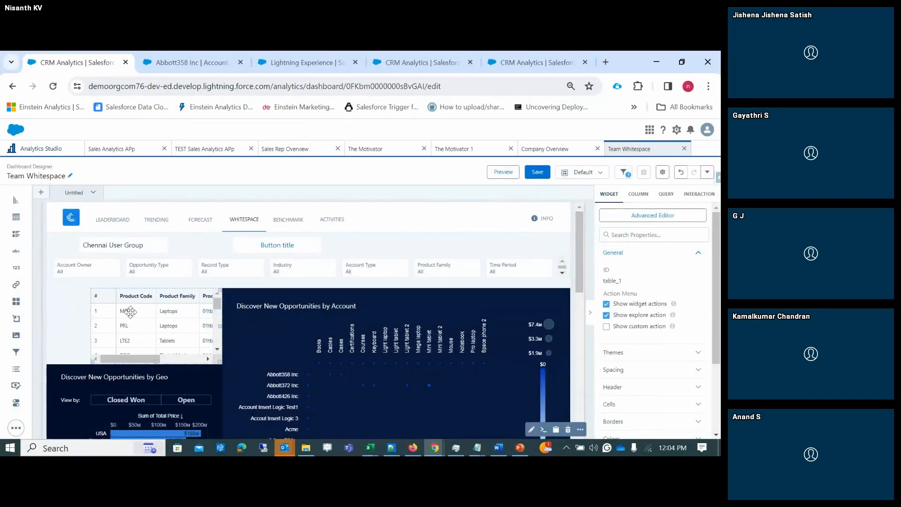
scroll(383, 314, down, 2)
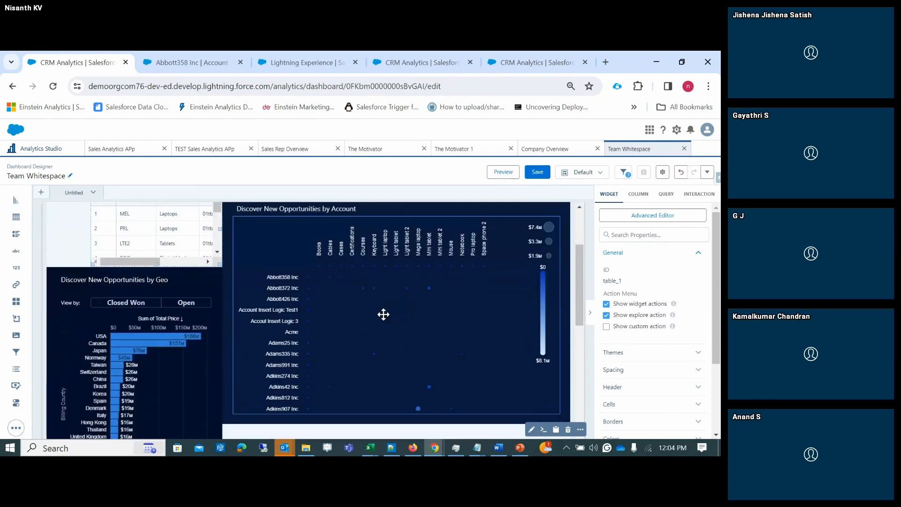
scroll(383, 315, down, 3)
scroll(418, 325, up, 2)
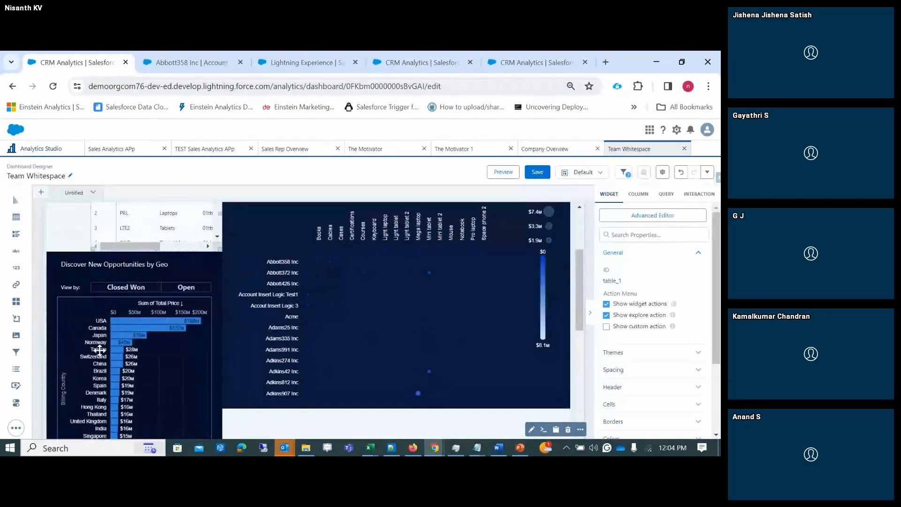
Enable conditional formatting for the Discover New Opportunities by Geo bar chart.
click(149, 344)
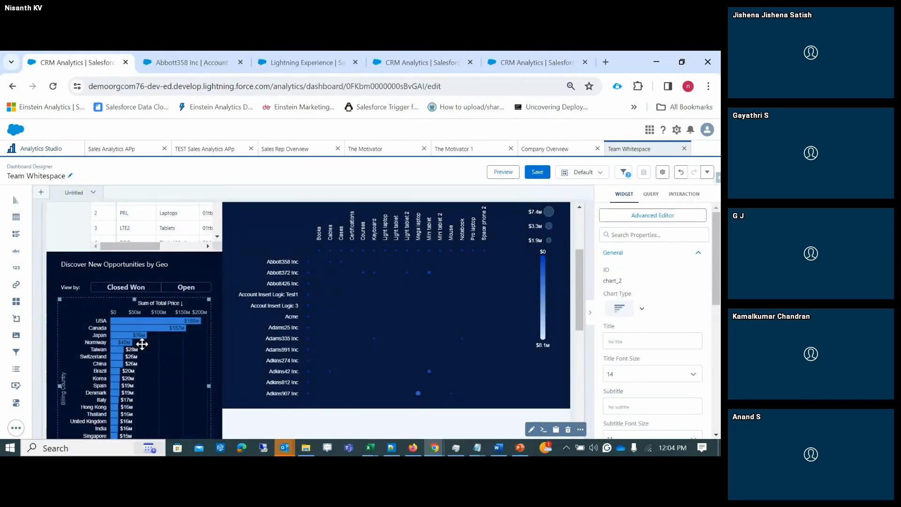
scroll(679, 329, down, 6)
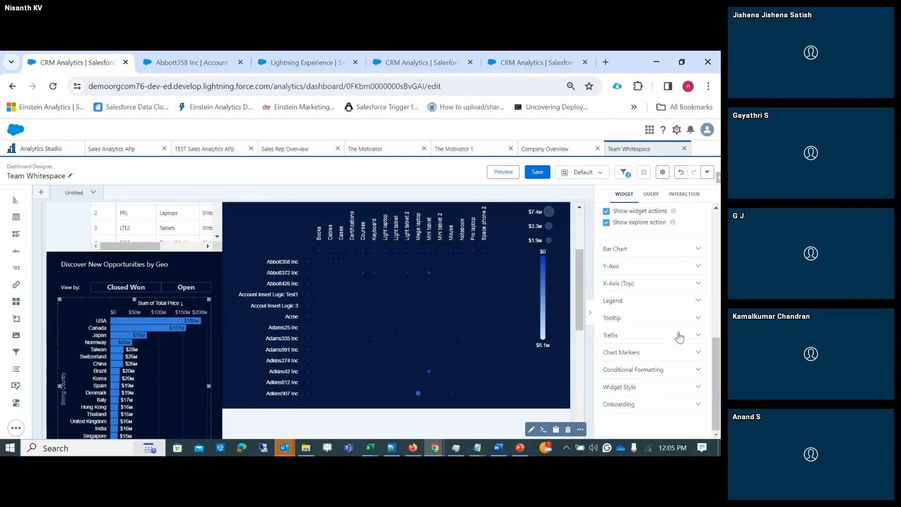
click(663, 369)
scroll(666, 376, down, 1)
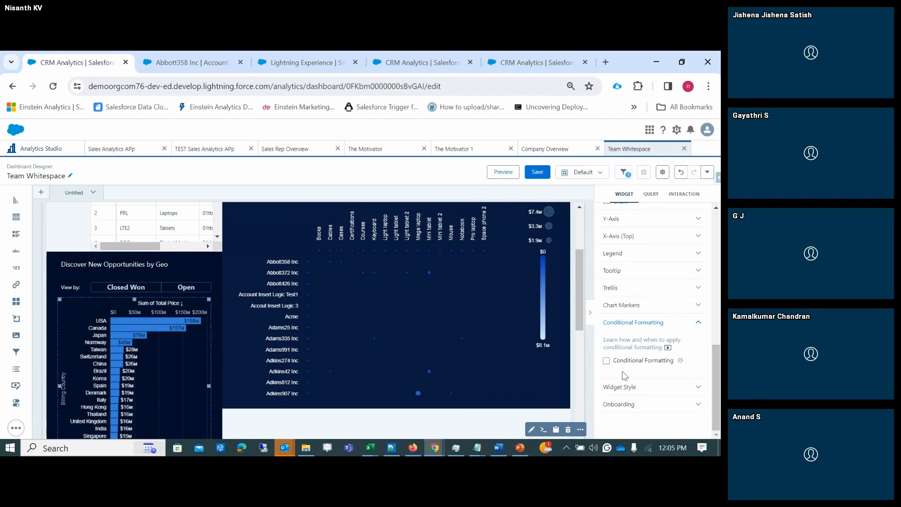
click(607, 360)
scroll(606, 371, down, 1)
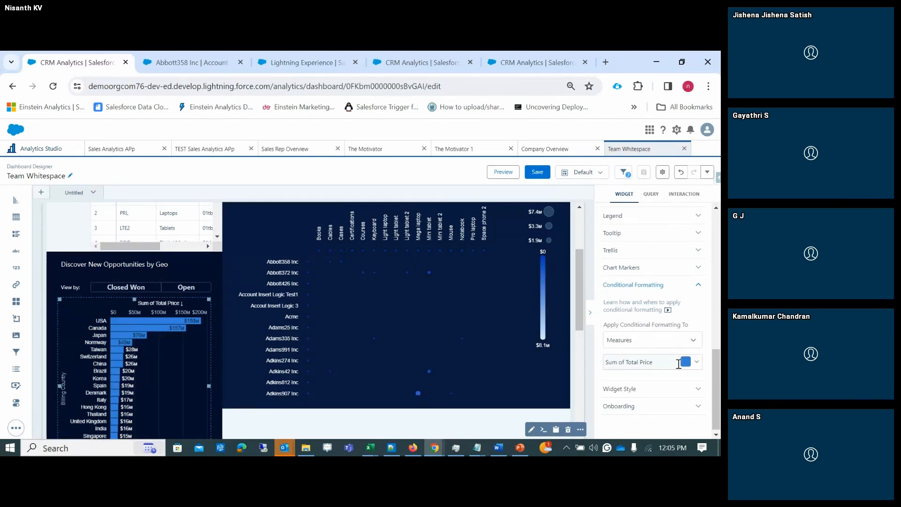
Look over the colour choices for the Sum of Total Price measure in the conditional formatting settings.
click(685, 360)
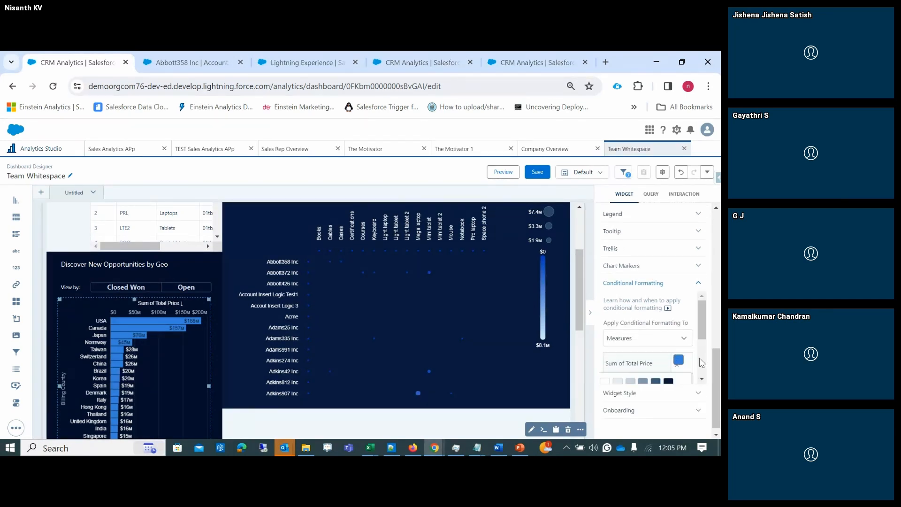
click(605, 373)
click(697, 364)
scroll(701, 343, down, 2)
scroll(700, 343, up, 2)
Apply the conditional formatting to Sum of Total Price using the Bins coloring method.
click(646, 339)
click(648, 340)
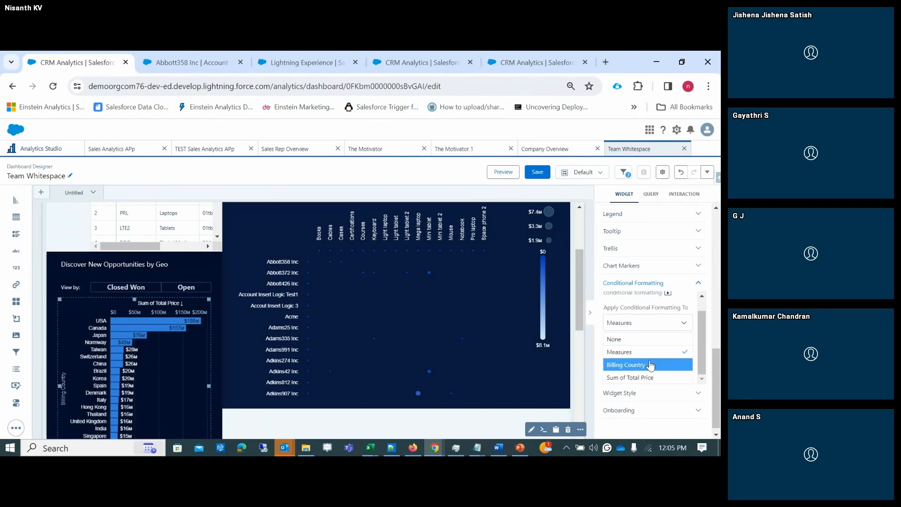
click(646, 377)
scroll(685, 338, down, 2)
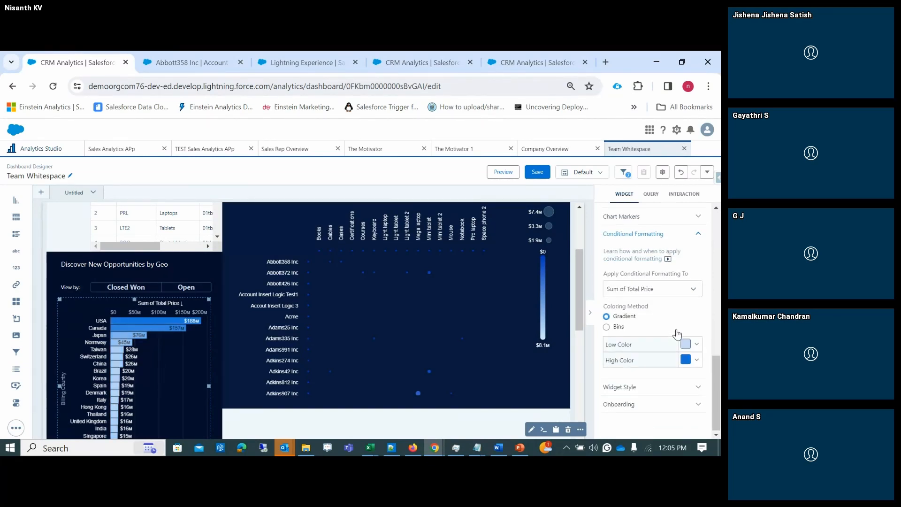
click(606, 327)
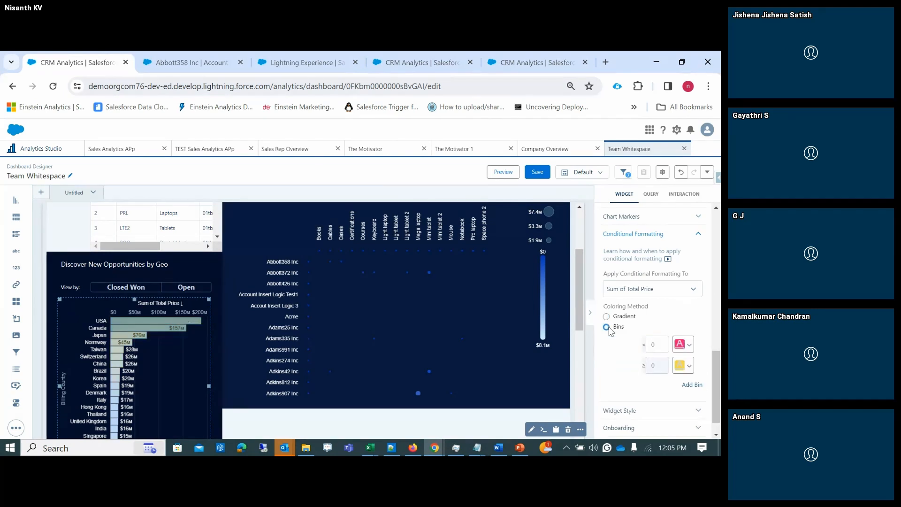
scroll(715, 340, down, 1)
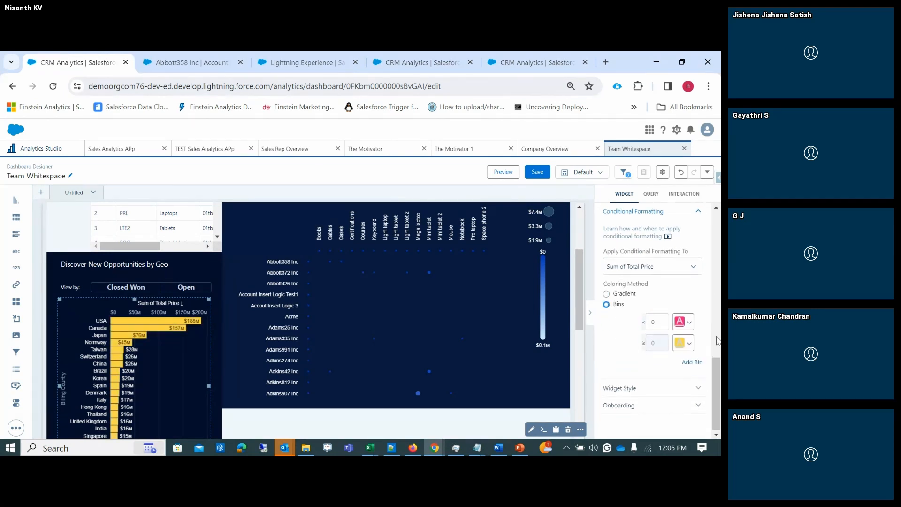
Set the first bin's upper limit to 100 and check the chart's bars and legend.
click(682, 323)
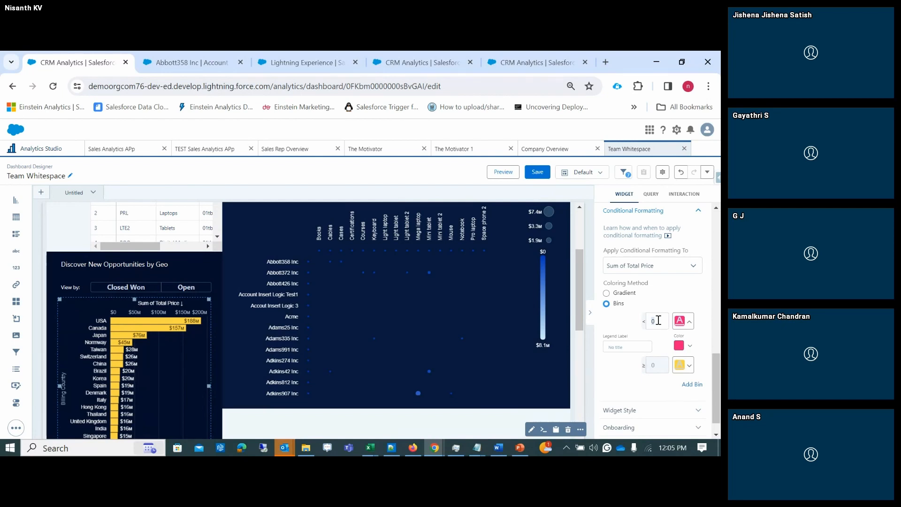
text(100)
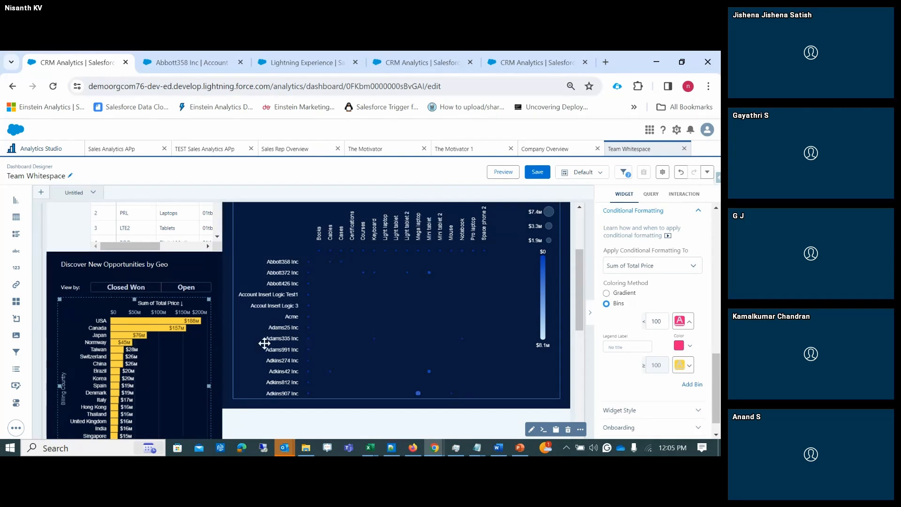
scroll(263, 342, down, 3)
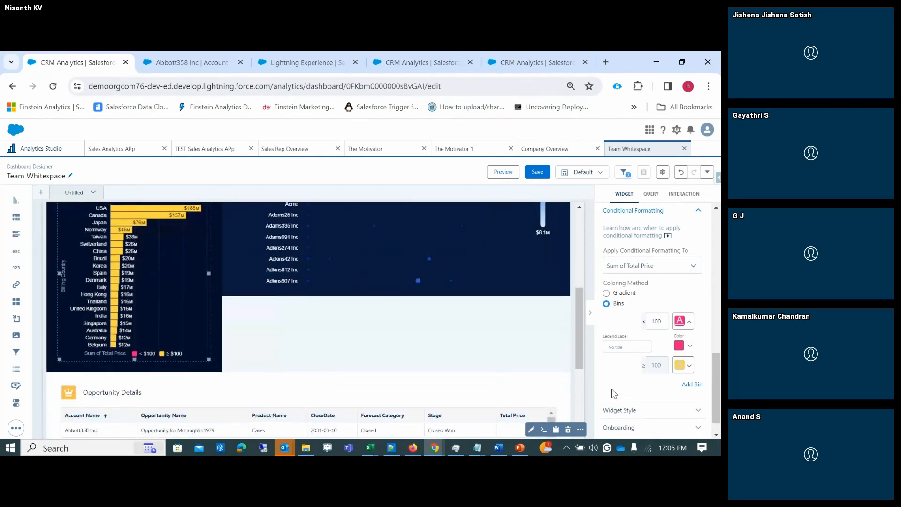
scroll(614, 393, up, 1)
scroll(622, 383, down, 1)
Add a light green bin covering 100 to 150 and preview the dashboard.
click(680, 368)
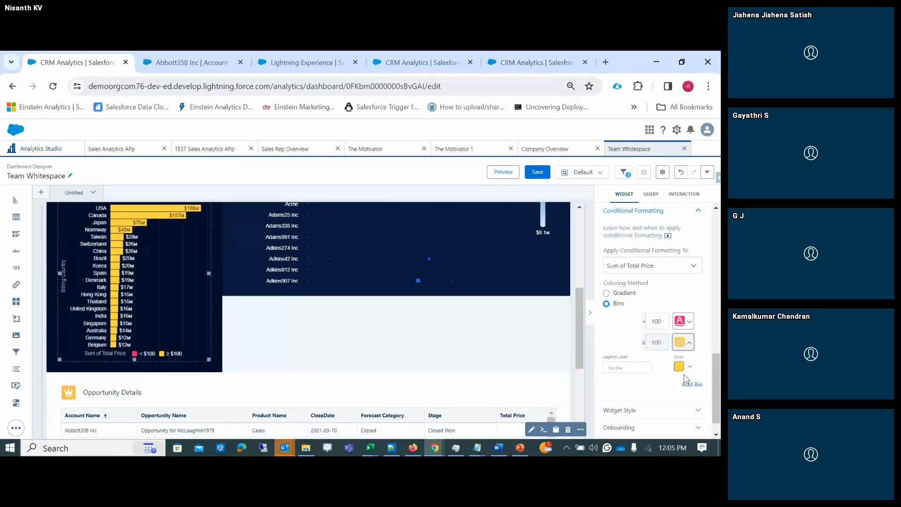
click(688, 383)
text(1)
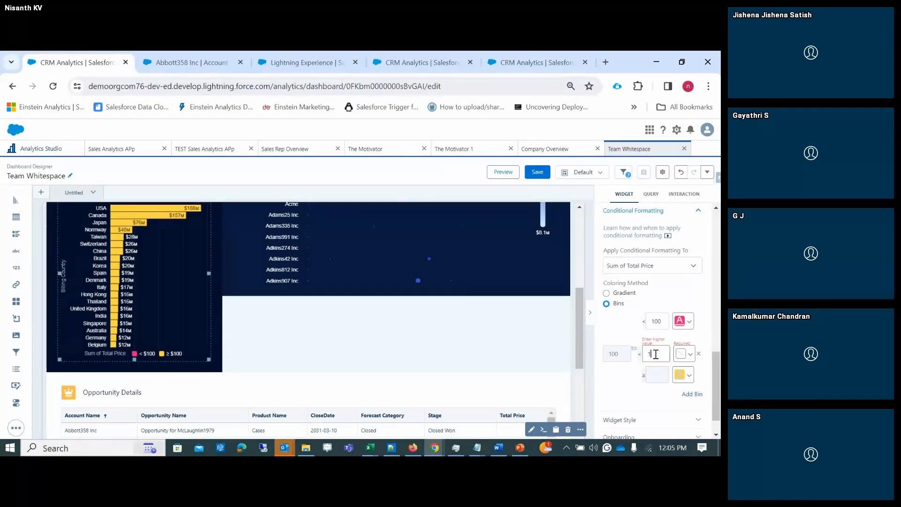
text(50)
click(679, 353)
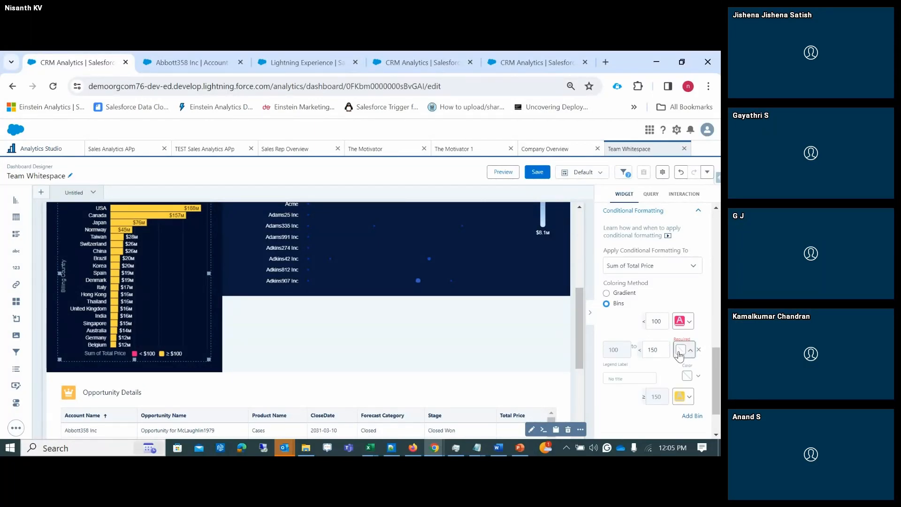
click(686, 376)
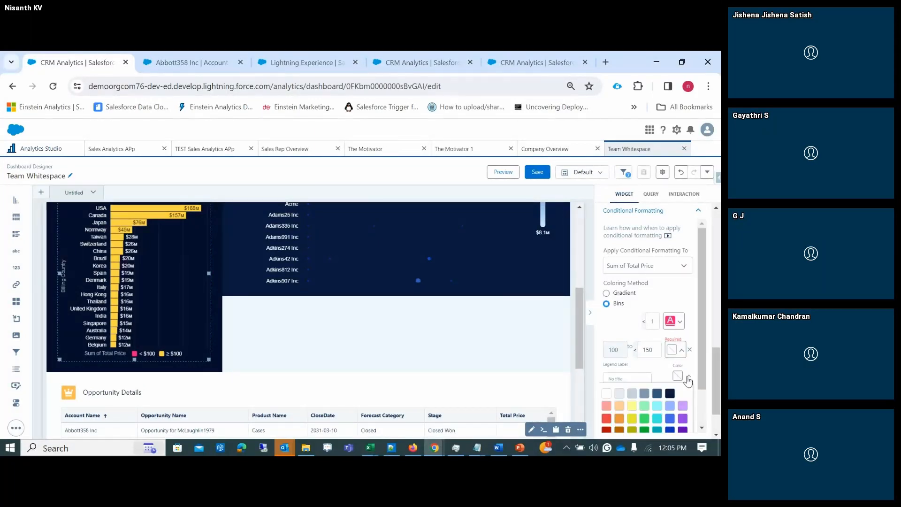
click(645, 406)
scroll(712, 354, down, 1)
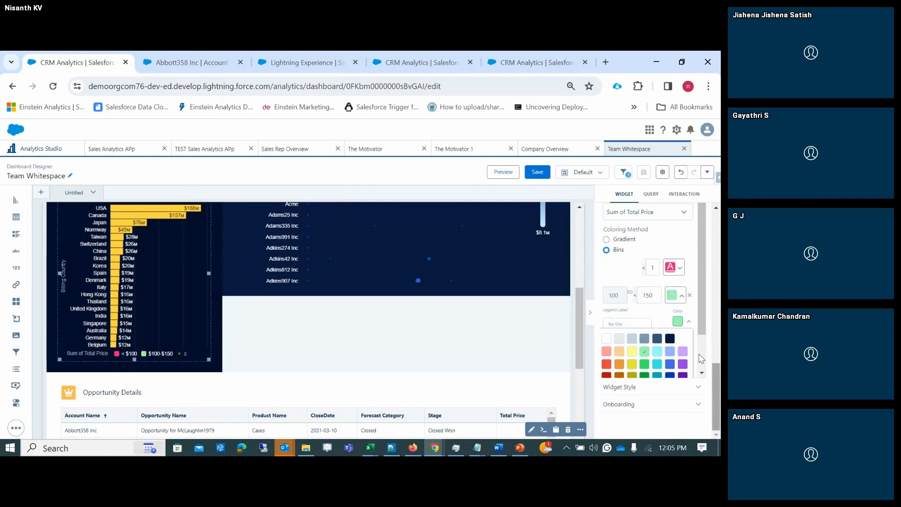
click(695, 317)
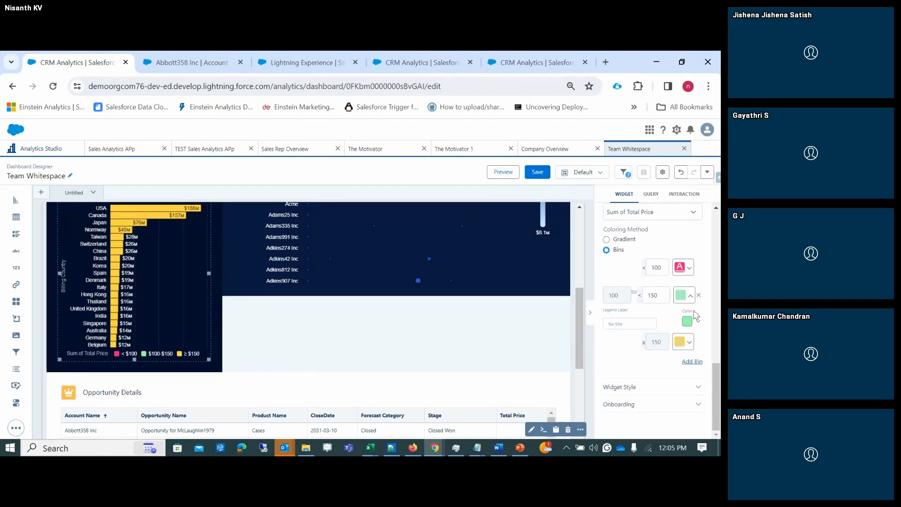
click(512, 175)
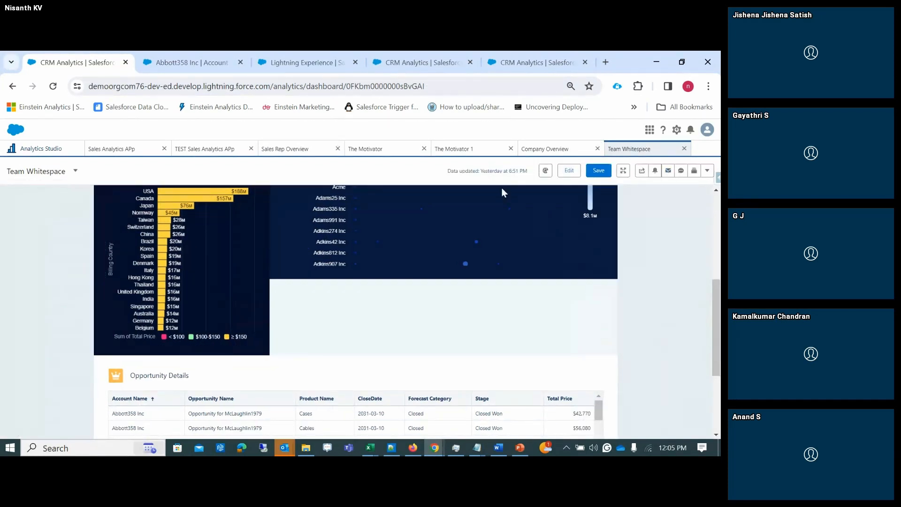
View the Team Whitespace dashboard in full screen and look over its charts and the Opportunity Details table.
click(610, 172)
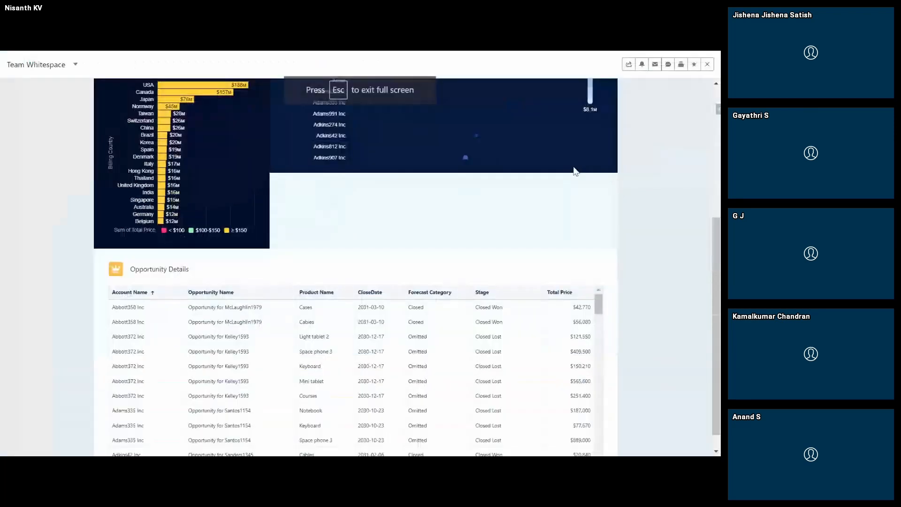
scroll(235, 229, up, 3)
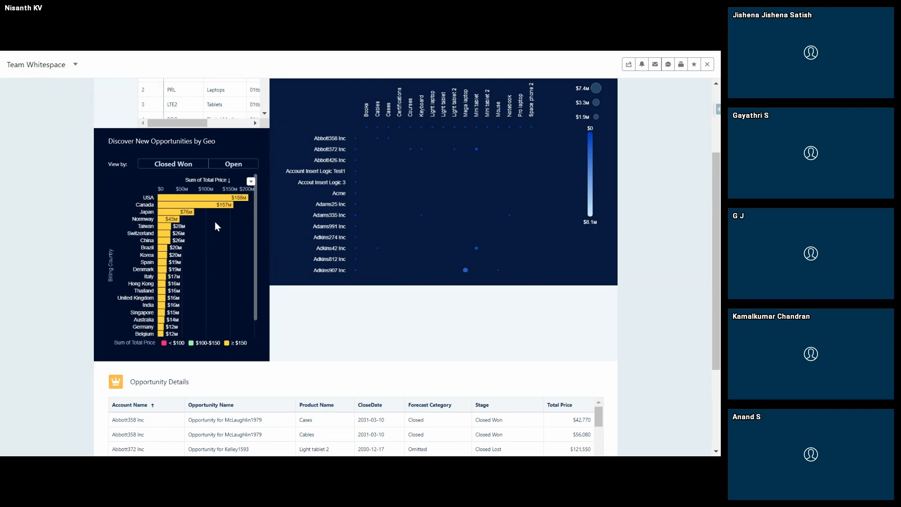
key(Escape)
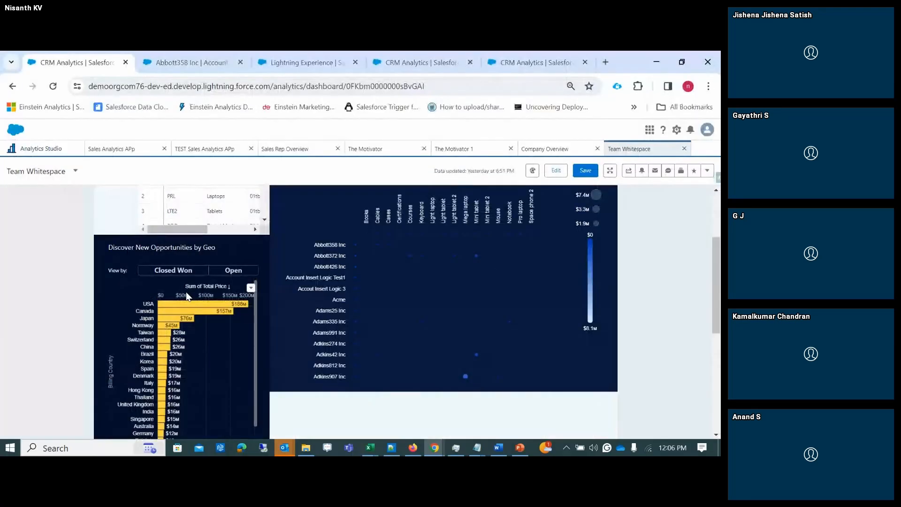
scroll(215, 258, down, 2)
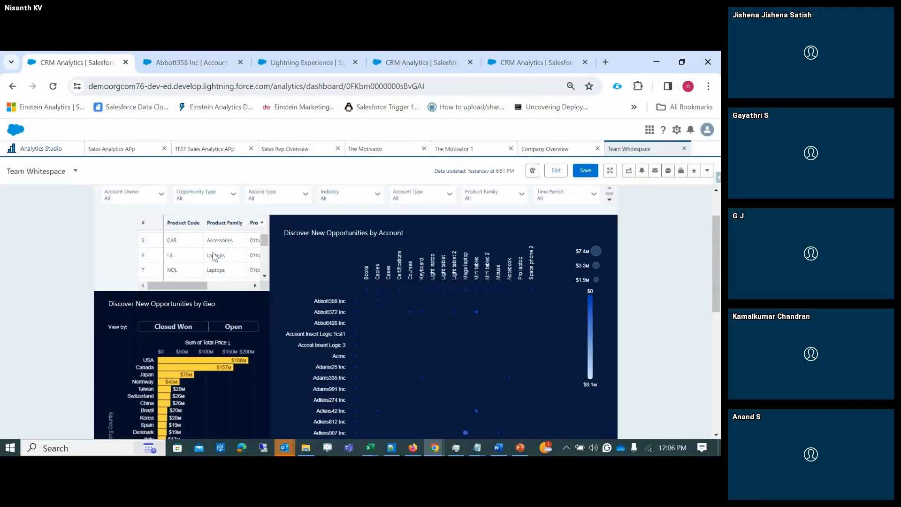
scroll(272, 268, down, 10)
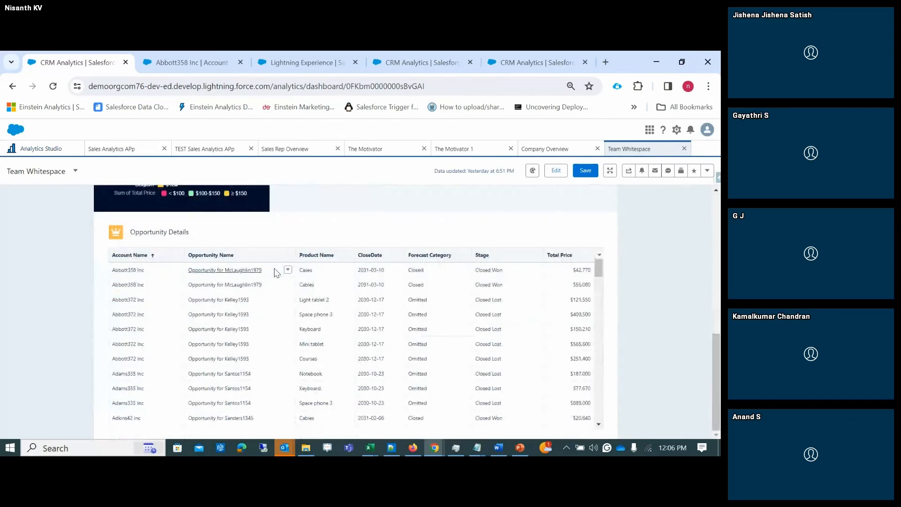
scroll(277, 273, down, 2)
Return the dashboard to edit mode and select the Opportunity Details table.
click(556, 170)
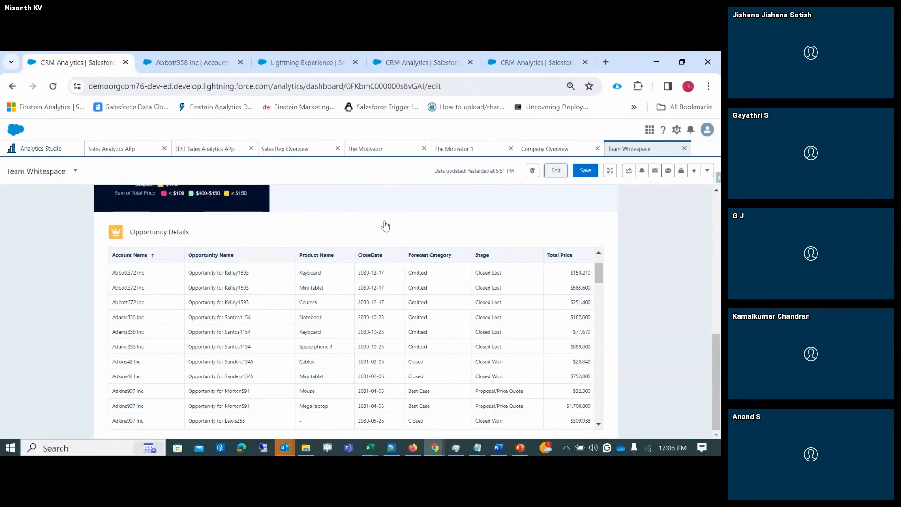
scroll(382, 234, down, 1)
click(406, 294)
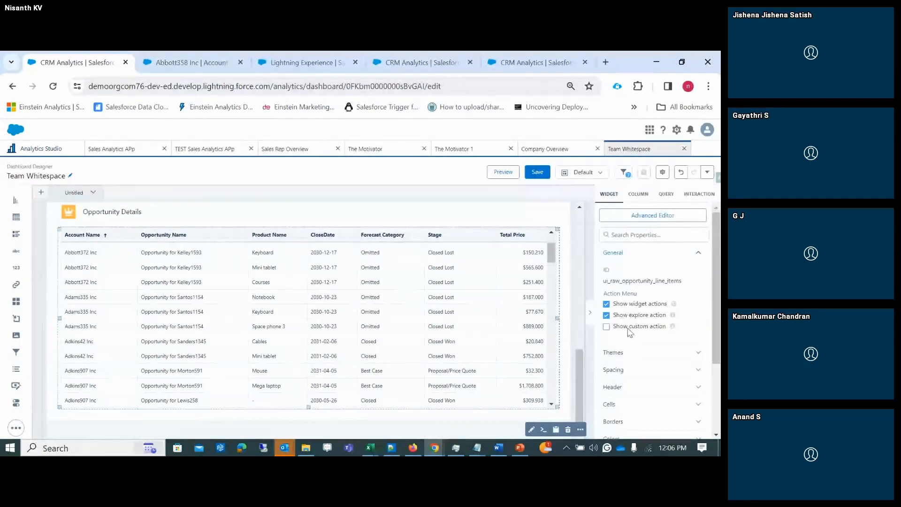
Look through the table widget's Layout, Colors and Widget Style properties for formatting options.
scroll(631, 330, down, 2)
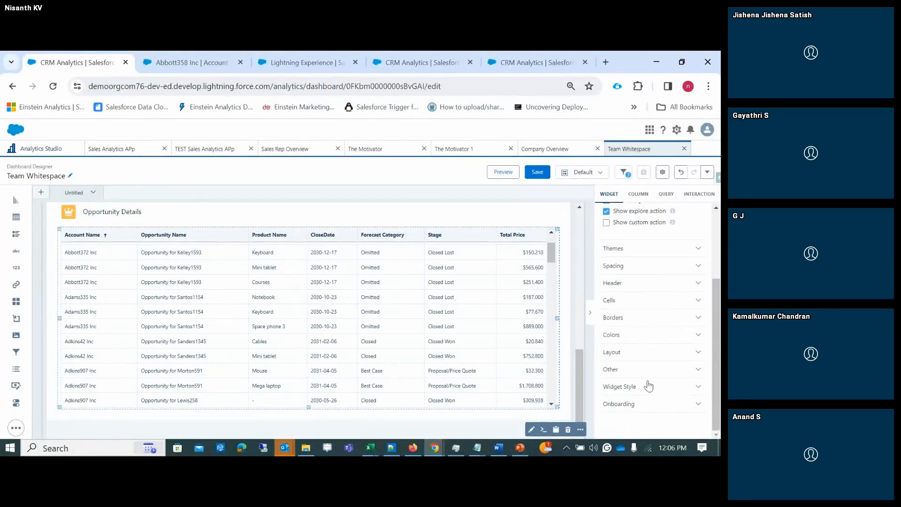
click(647, 356)
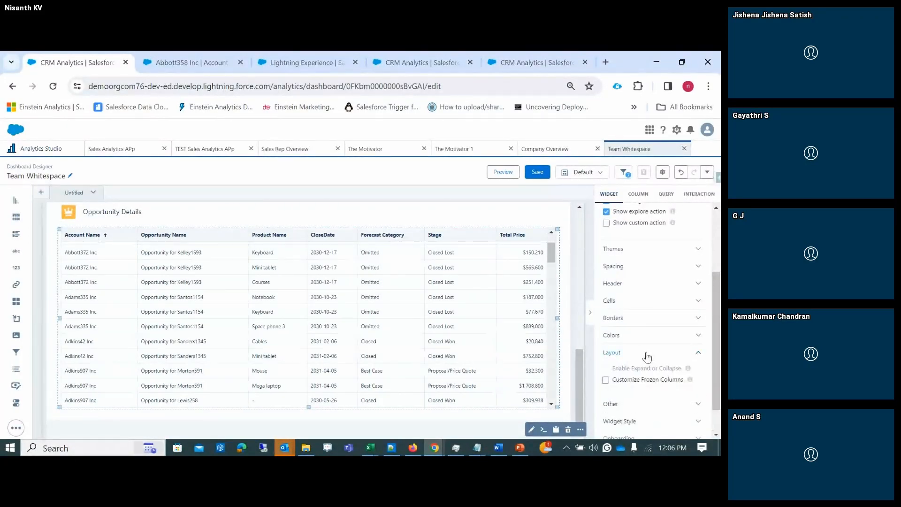
click(647, 355)
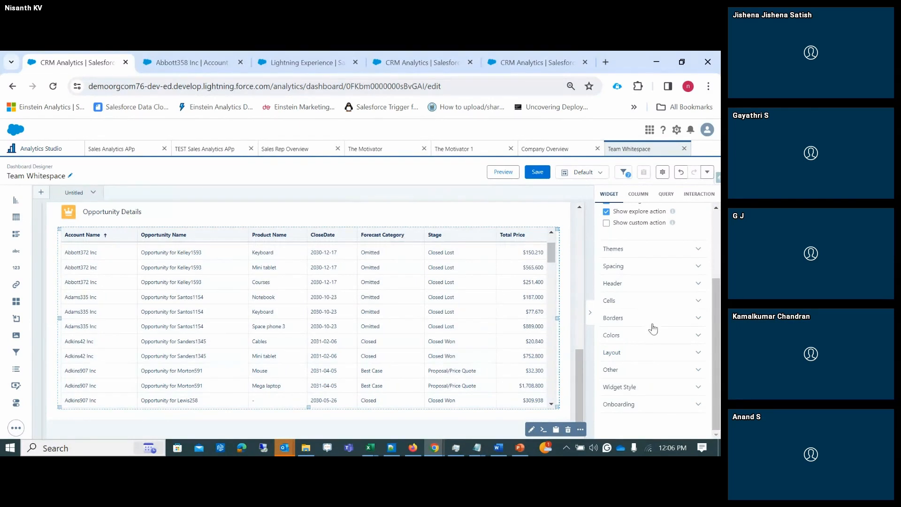
click(637, 336)
click(638, 337)
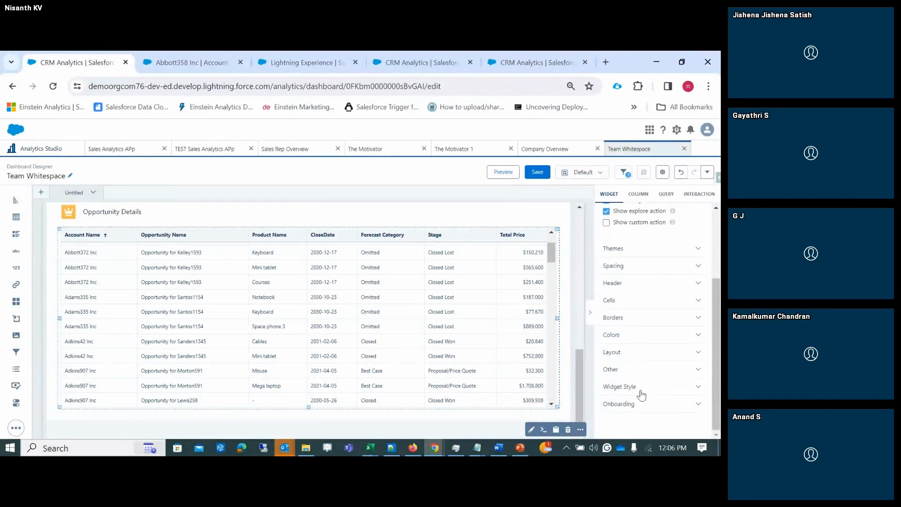
click(627, 387)
scroll(652, 375, down, 4)
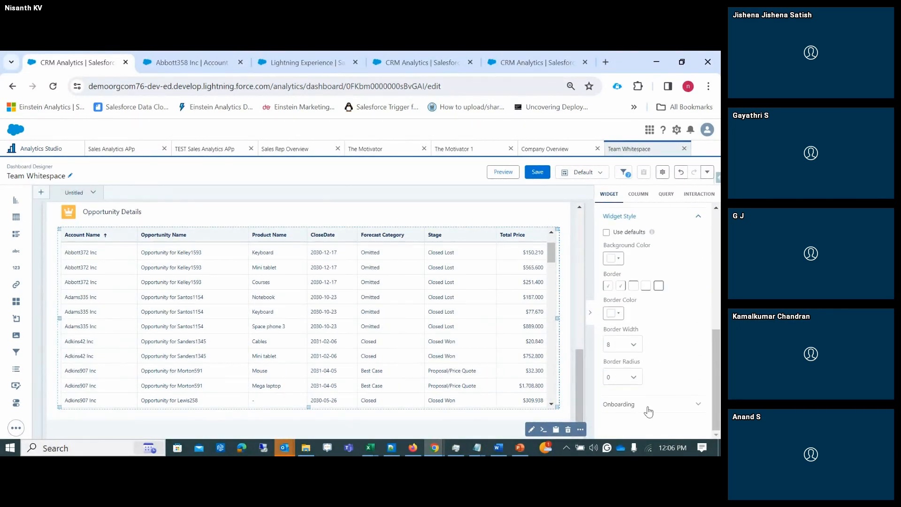
scroll(656, 364, up, 4)
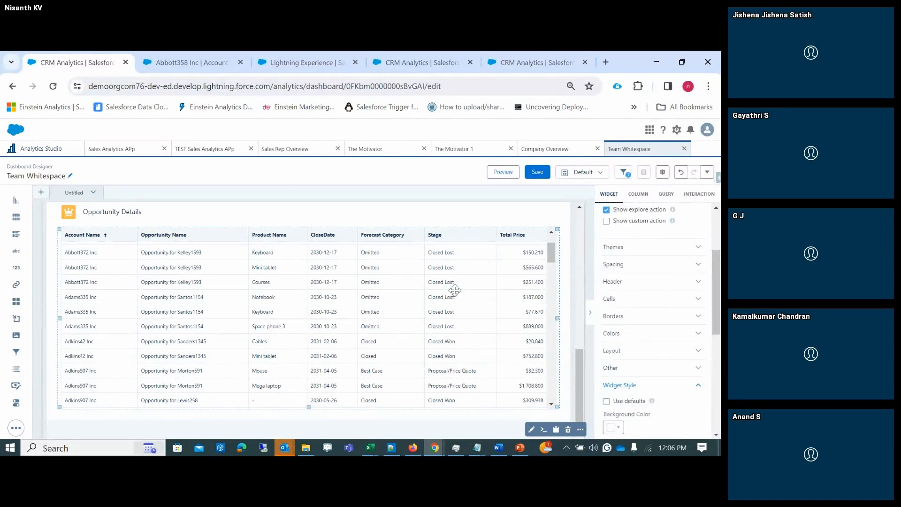
scroll(634, 317, up, 4)
scroll(633, 318, down, 5)
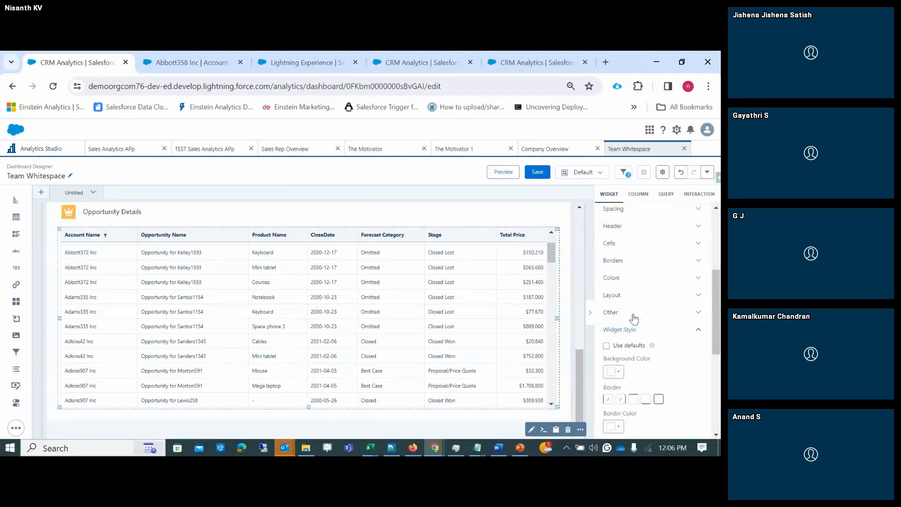
Open the Opportunity Details table's query for editing and review the theme, Colors and Layout options in its table formatting.
double_click(477, 293)
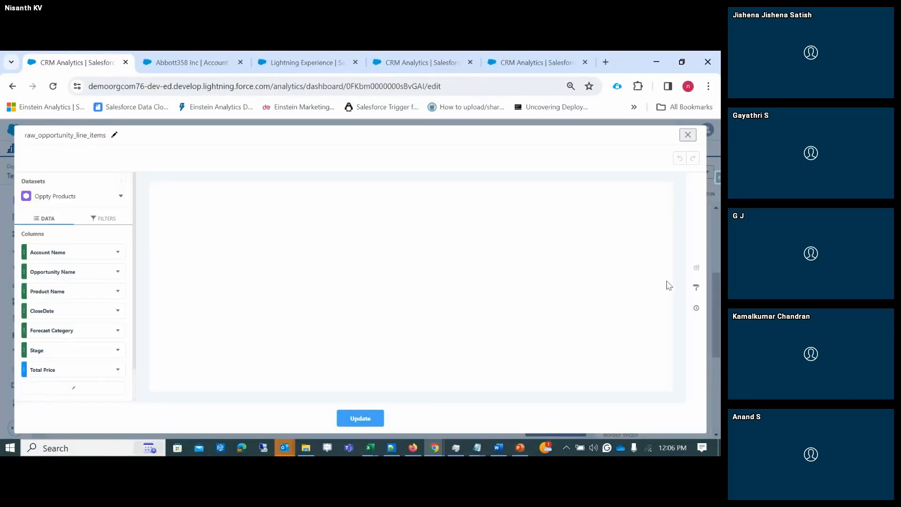
click(696, 289)
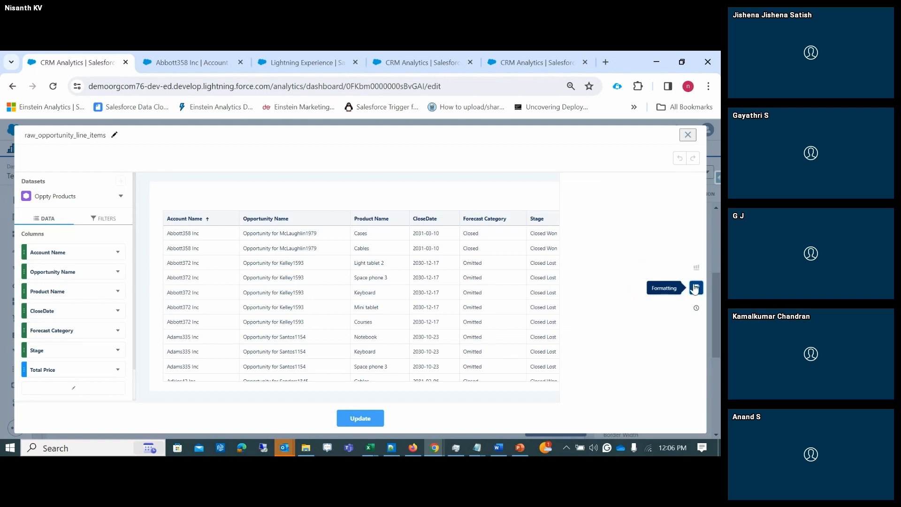
scroll(629, 290, down, 3)
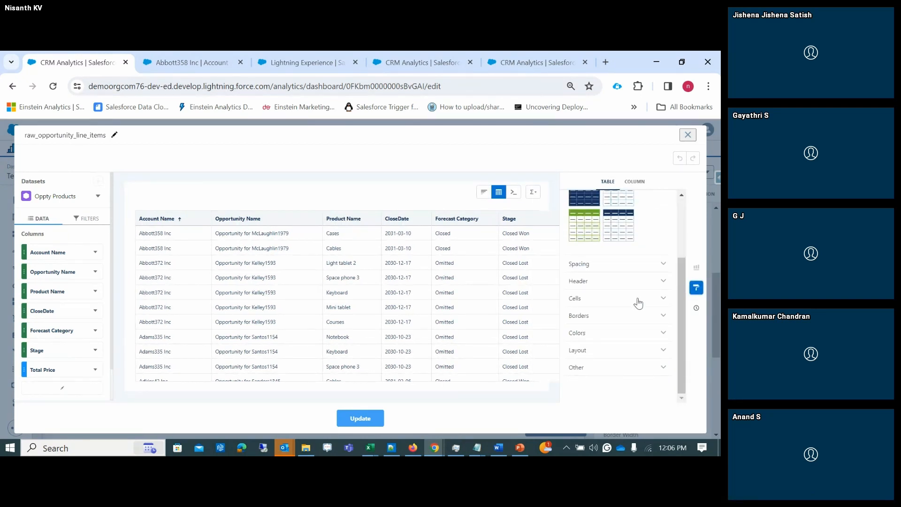
click(610, 334)
scroll(611, 336, down, 2)
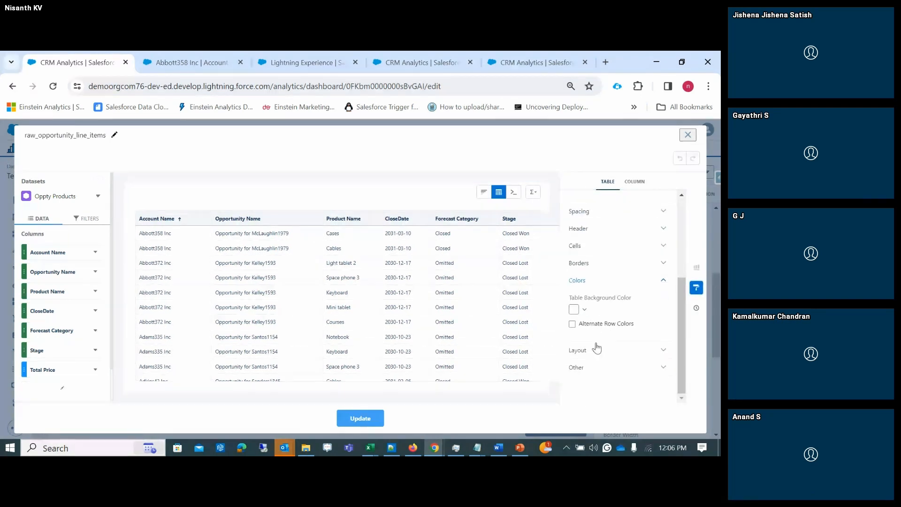
click(597, 348)
scroll(605, 350, down, 1)
scroll(610, 333, up, 10)
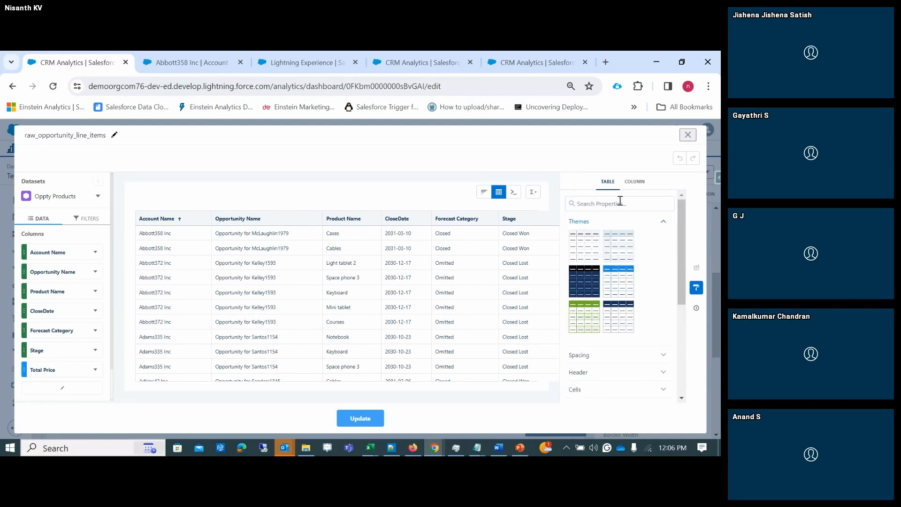
Open a new conditional formatting rule for the Total Price column.
click(627, 187)
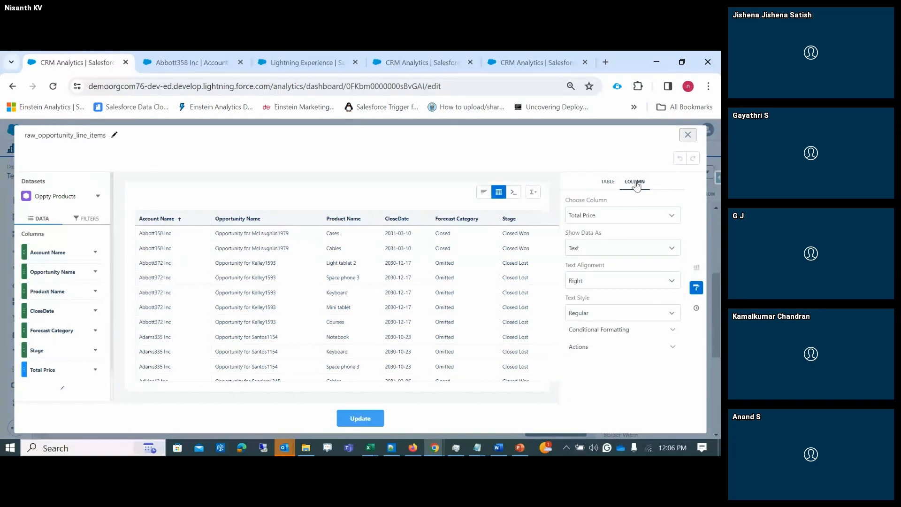
click(619, 327)
scroll(619, 325, down, 1)
click(631, 342)
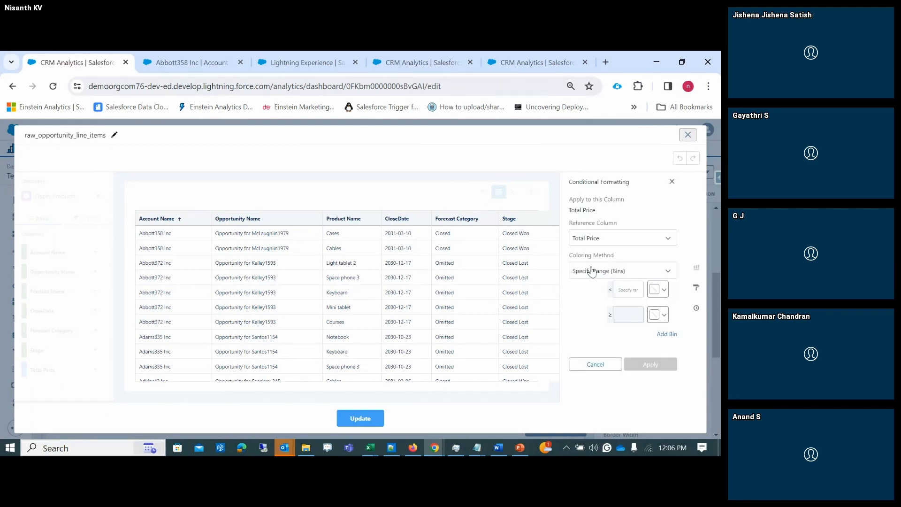
Look over the available coloring methods and reference columns for the Total Price formatting rule.
click(636, 275)
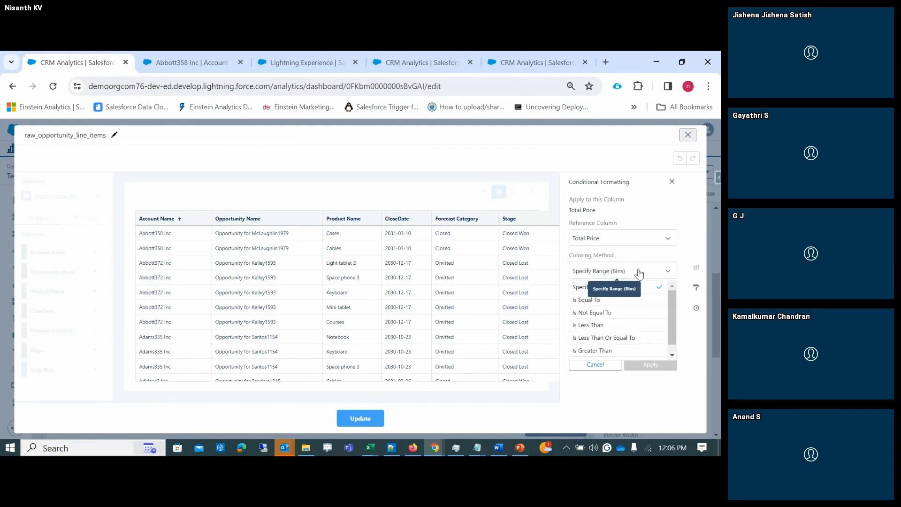
click(638, 274)
click(639, 273)
click(639, 273)
click(651, 244)
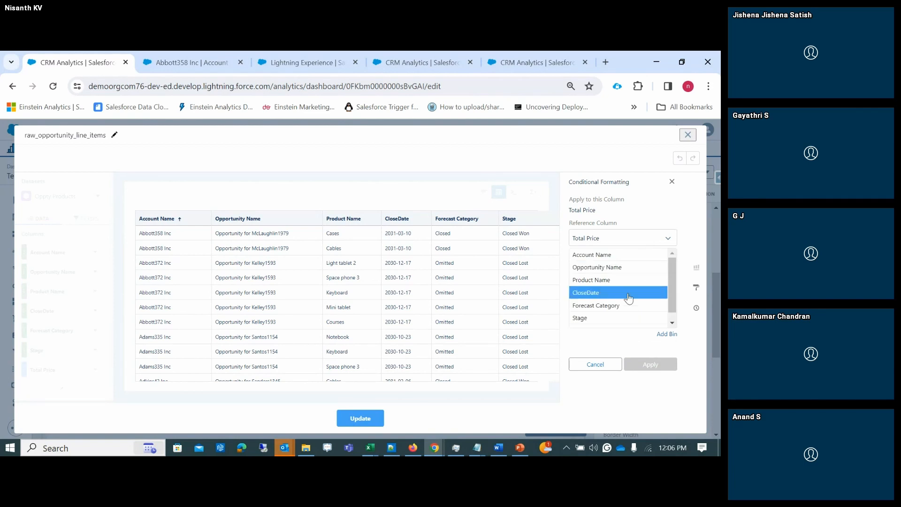
click(649, 217)
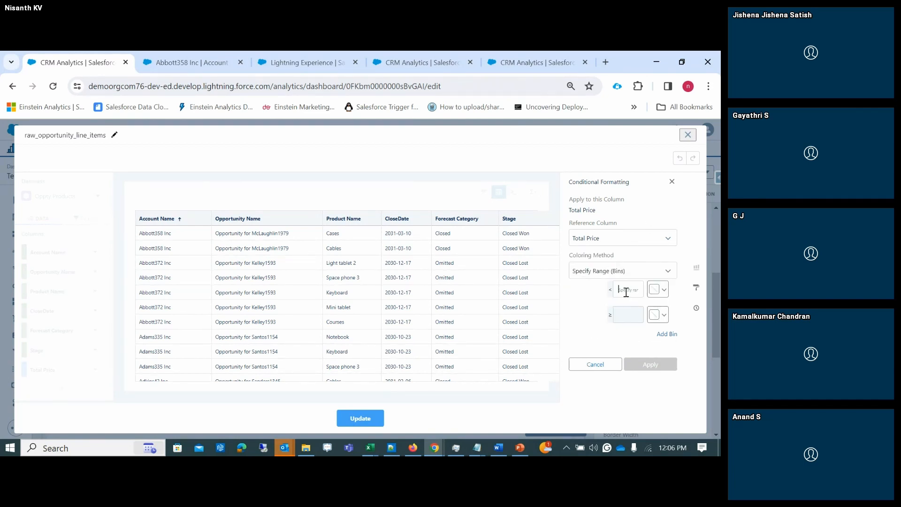
Set the first bin to values below 100 with a red background and dark navy text.
text(100)
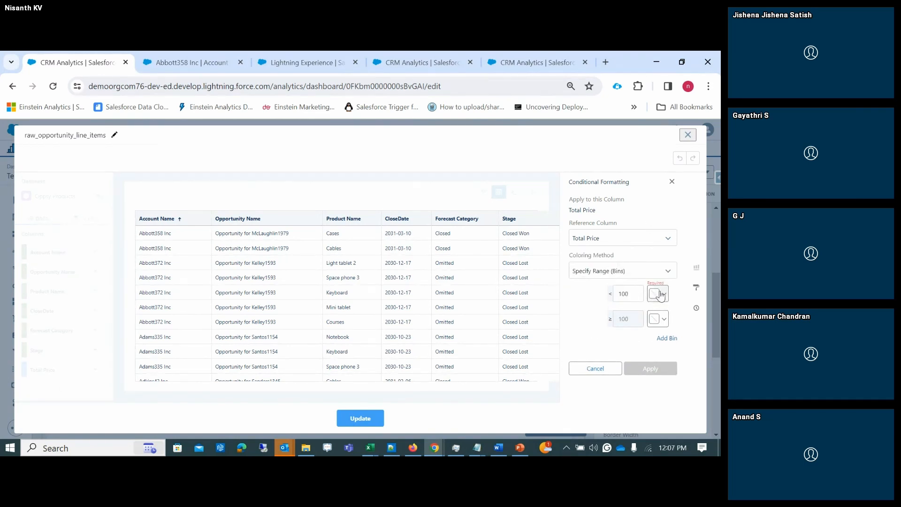
click(659, 294)
click(623, 319)
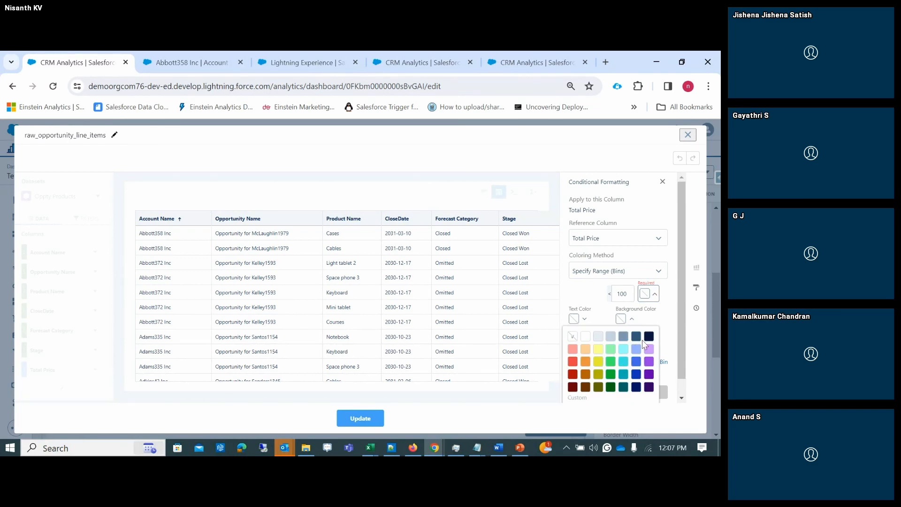
click(569, 360)
click(572, 316)
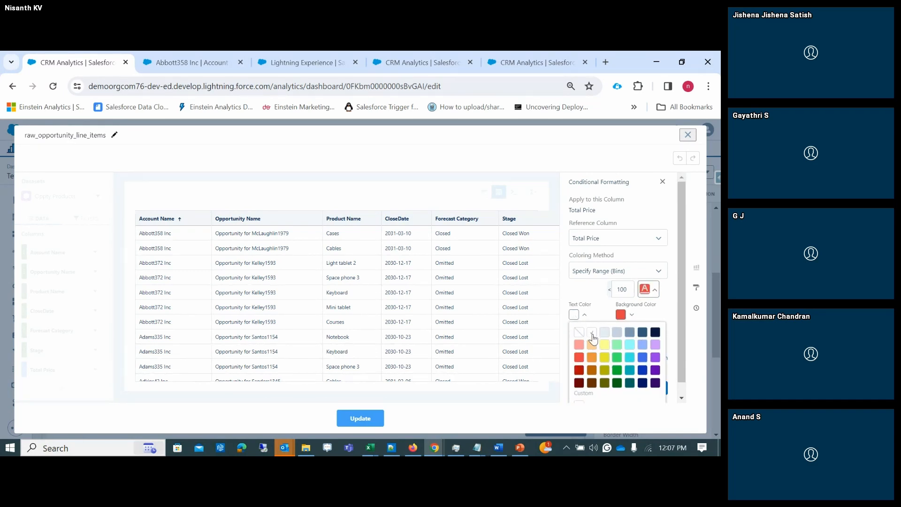
click(655, 333)
click(574, 293)
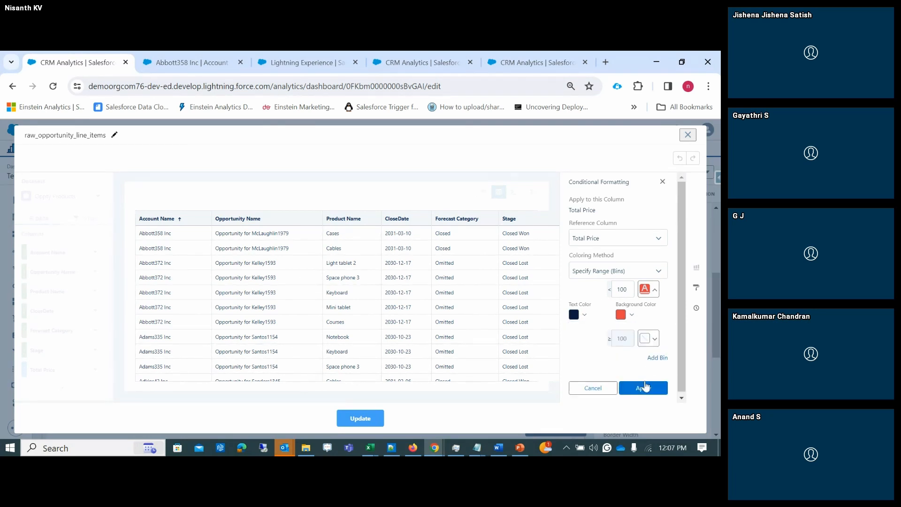
Give the bin for values of 100 and above white text and a green background, and apply the rule.
click(653, 334)
click(574, 339)
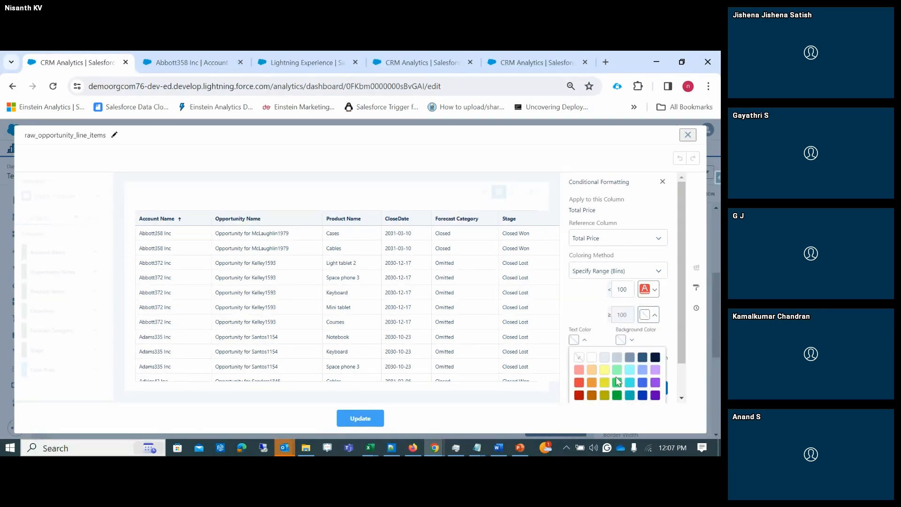
click(592, 357)
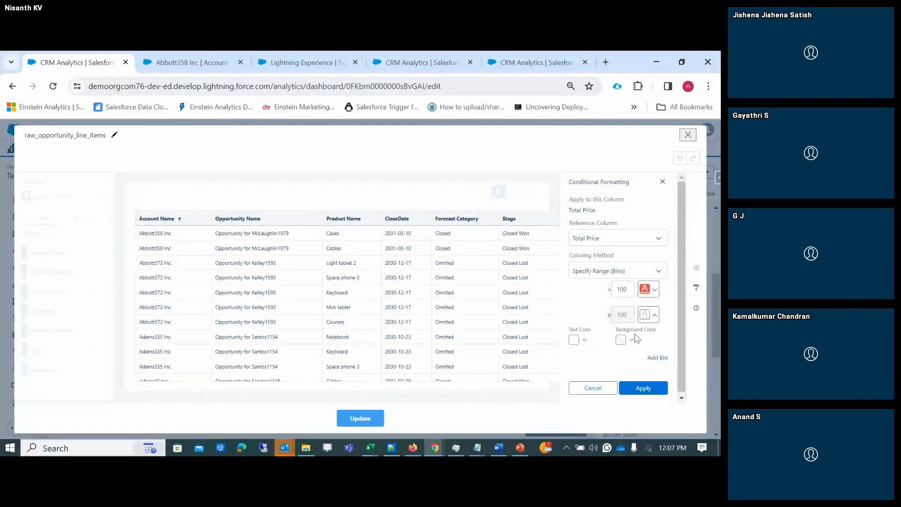
click(621, 339)
click(611, 382)
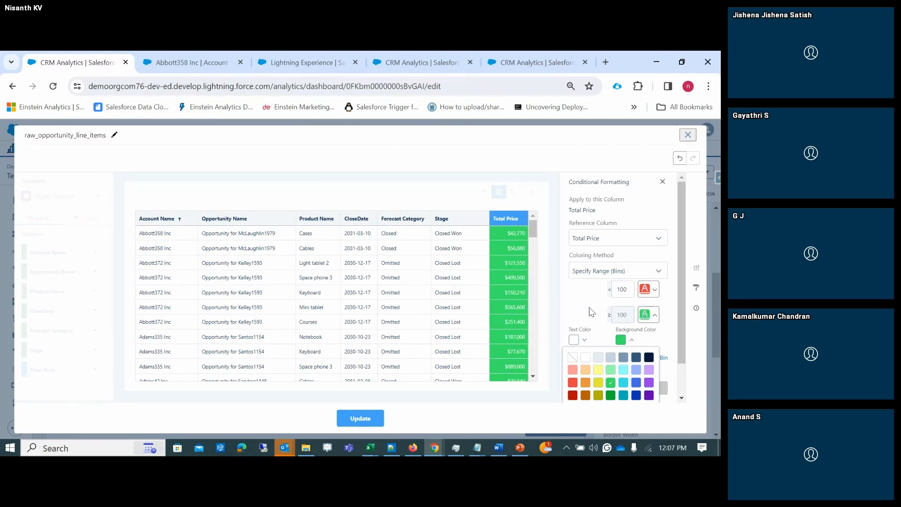
Raise the threshold between the red and green Total Price bins to 100000, apply the rule and update the dashboard table.
click(626, 290)
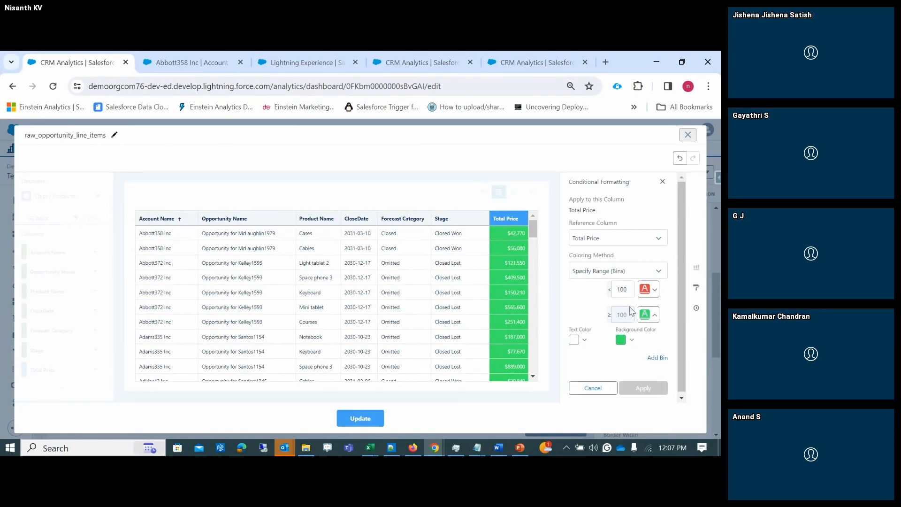
text(00)
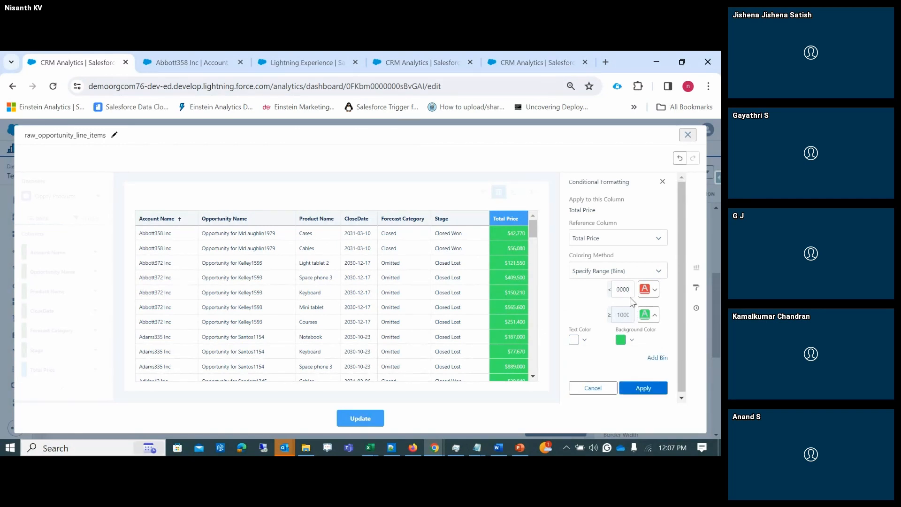
click(641, 389)
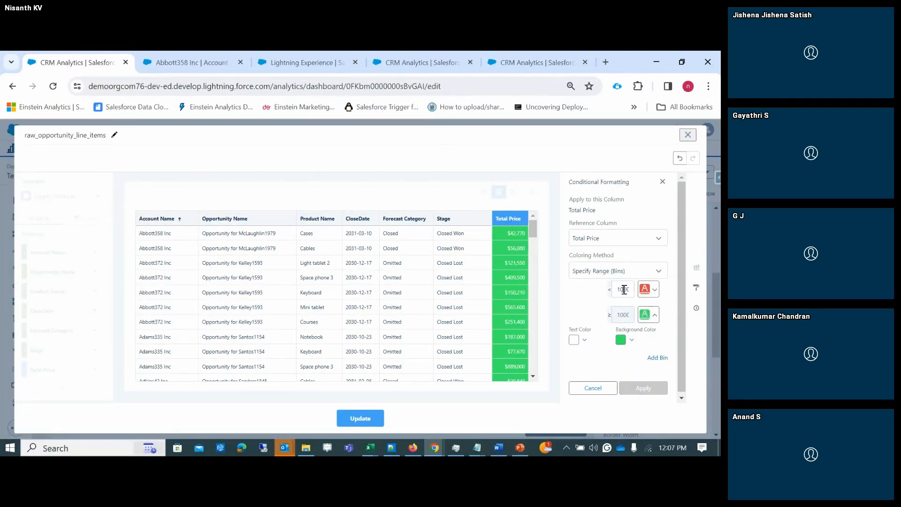
text(10)
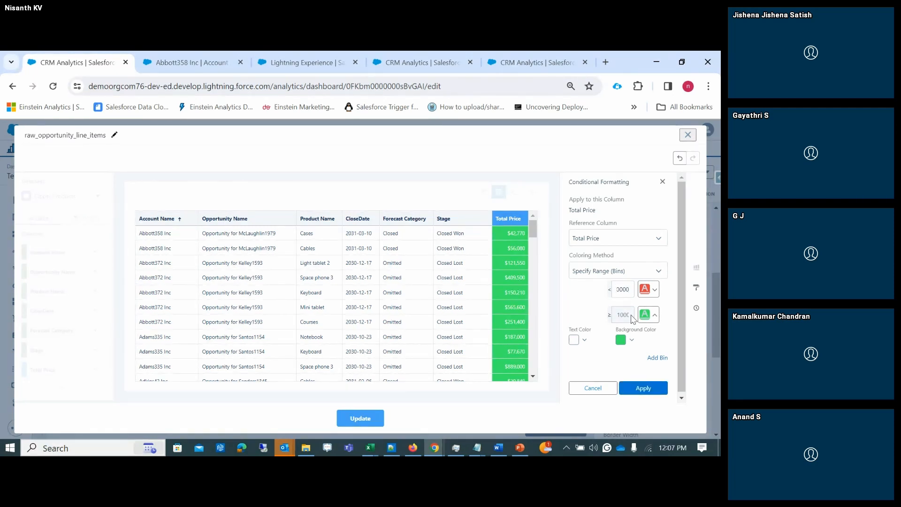
click(644, 389)
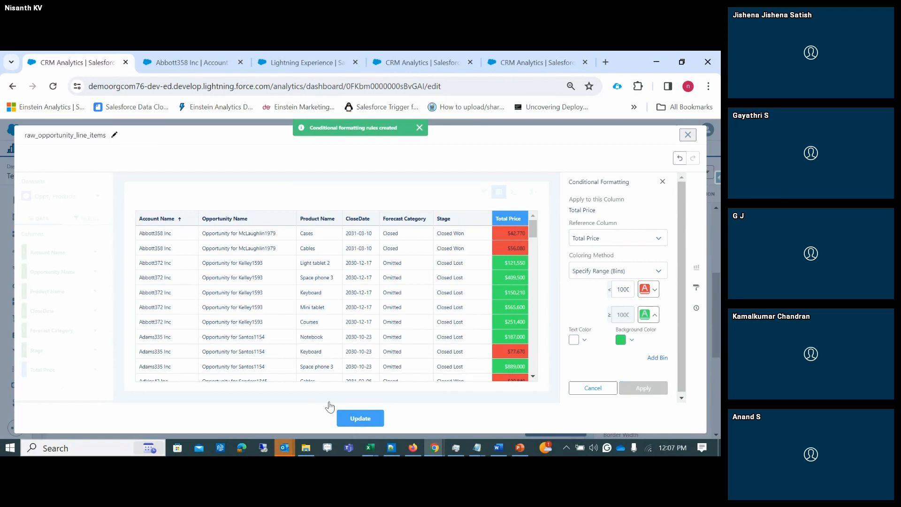
click(378, 417)
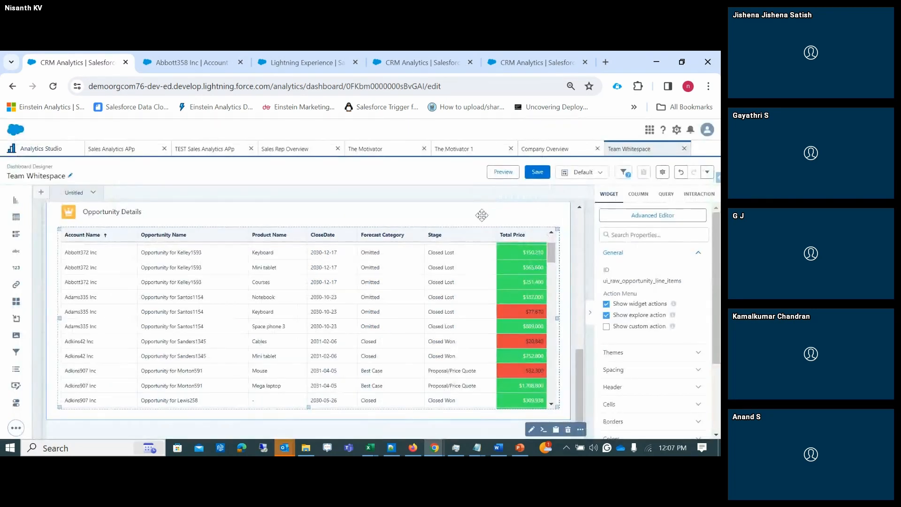
Preview the Team Whitespace dashboard and examine the Total Price coloring in Opportunity Details alongside the charts above it.
click(503, 172)
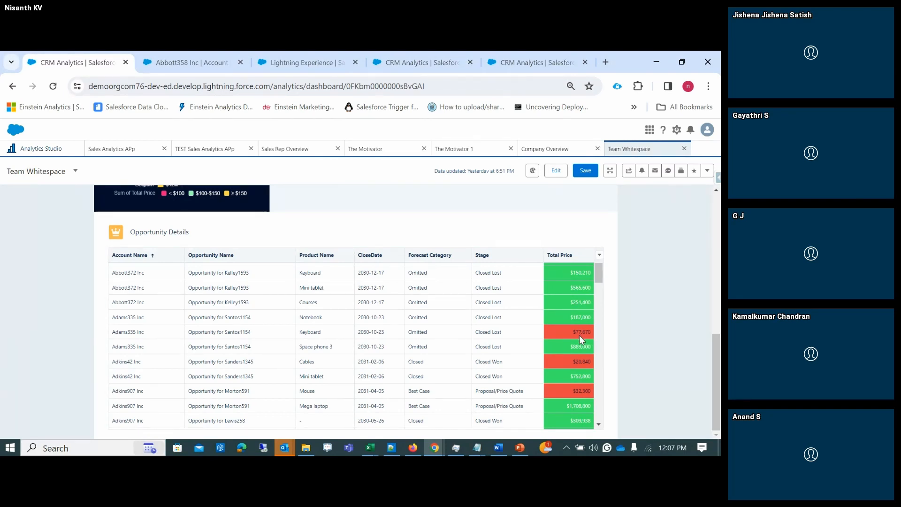
scroll(564, 320, up, 3)
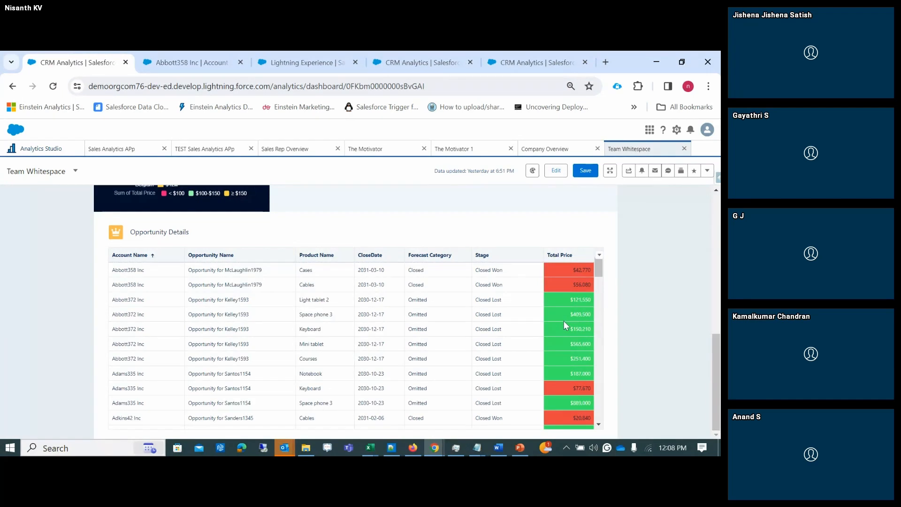
scroll(572, 358, down, 2)
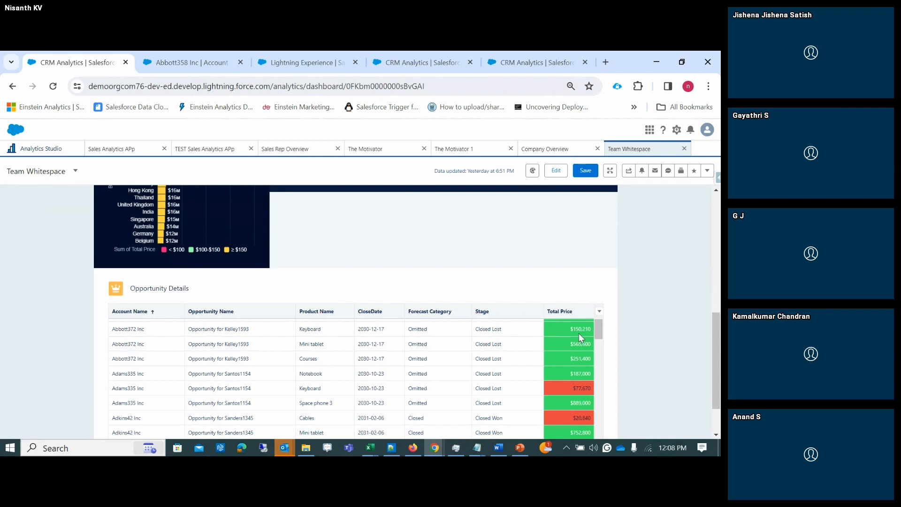
scroll(579, 333, up, 2)
scroll(571, 342, up, 2)
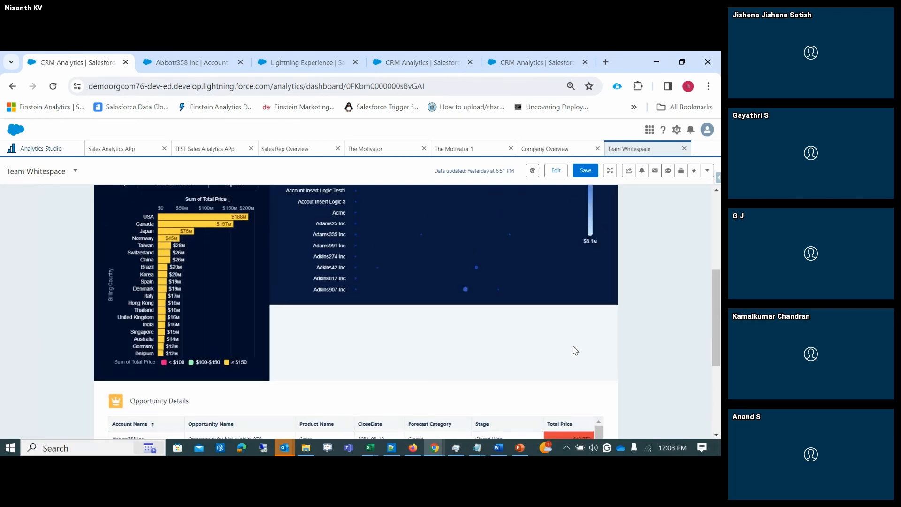
scroll(572, 348, down, 3)
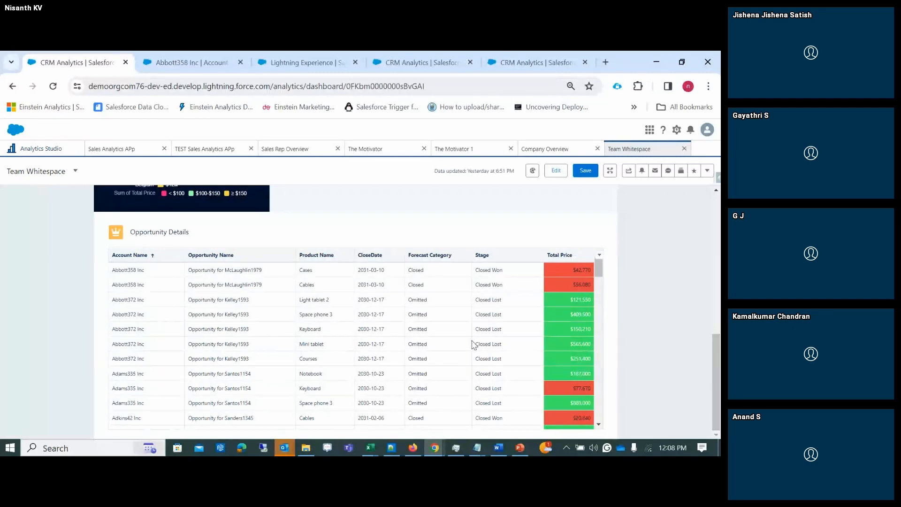
scroll(473, 345, up, 3)
scroll(473, 345, down, 3)
scroll(474, 349, up, 6)
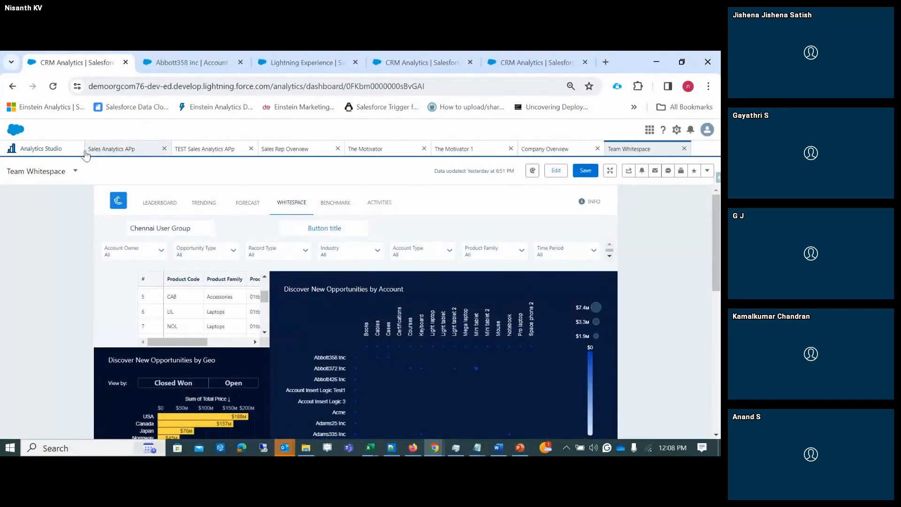
Return to the Analytics Studio app list and switch to the Trailblazer meeting room to stop sharing the screen.
click(47, 148)
scroll(281, 267, up, 1)
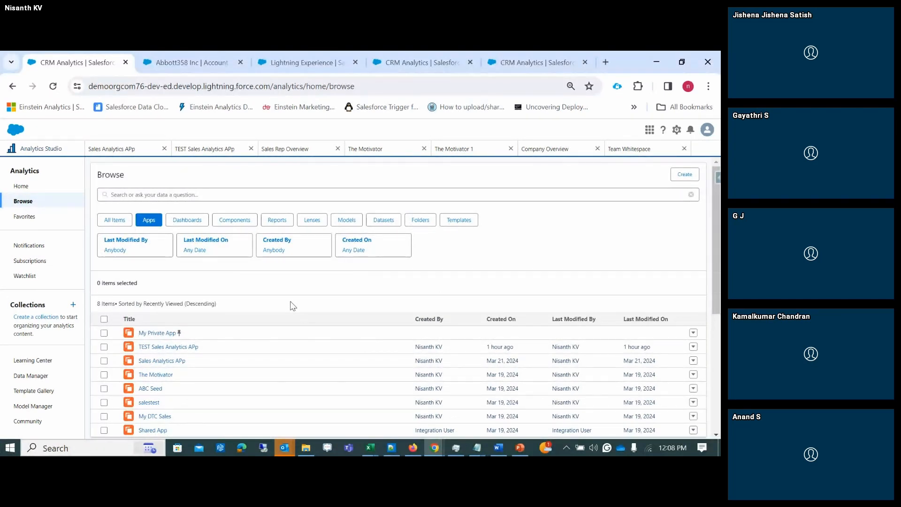
key(alt+Tab)
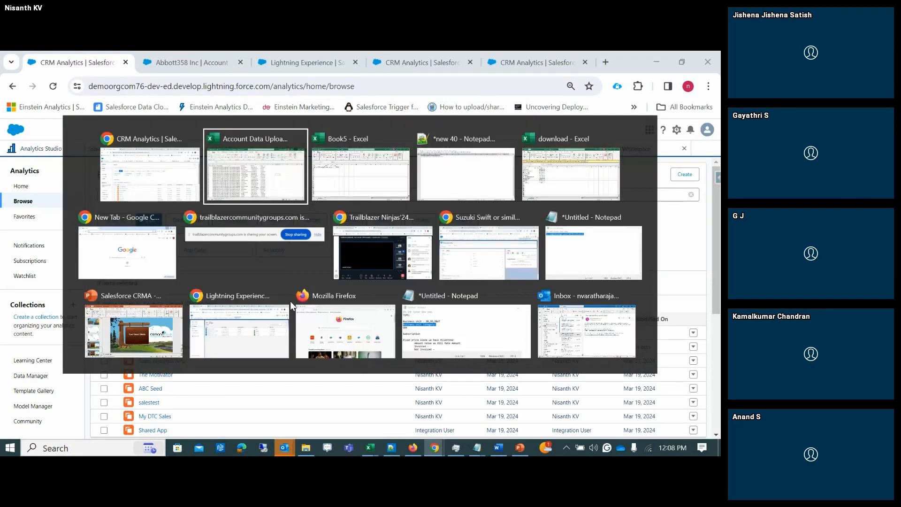
key(alt+Tab)
key(alt+Tab)
key(alt+Tab)
key(alt+Tab)
key(alt+Tab)
key(alt+Tab)
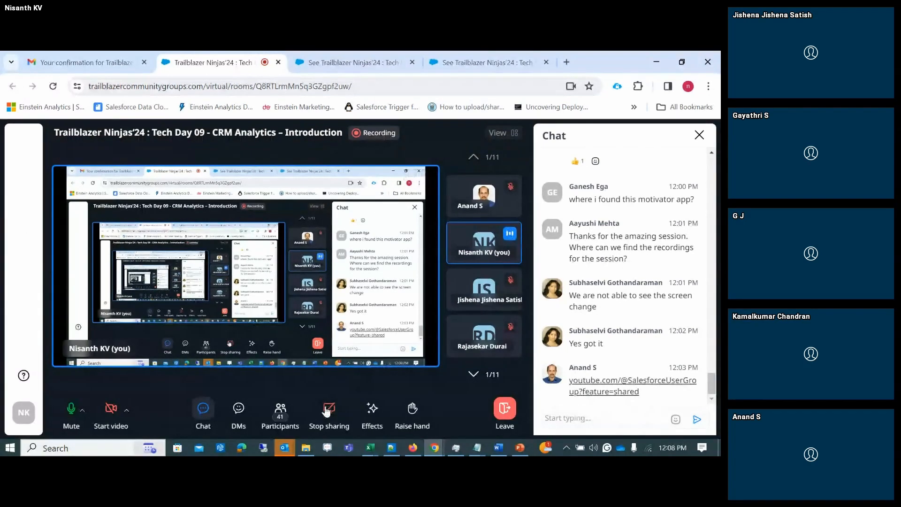
click(329, 408)
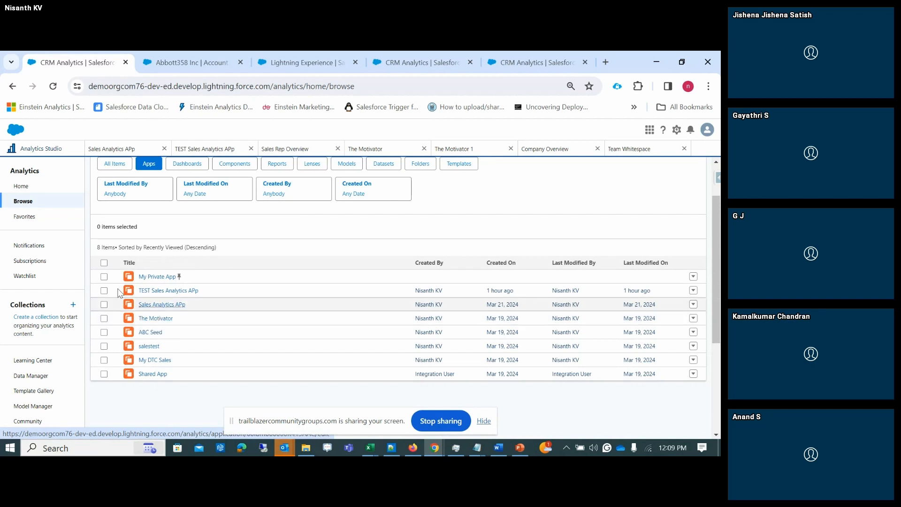
Open The Motivator app, list only its dashboards, and look through the The Motivator 2 dashboard.
click(161, 320)
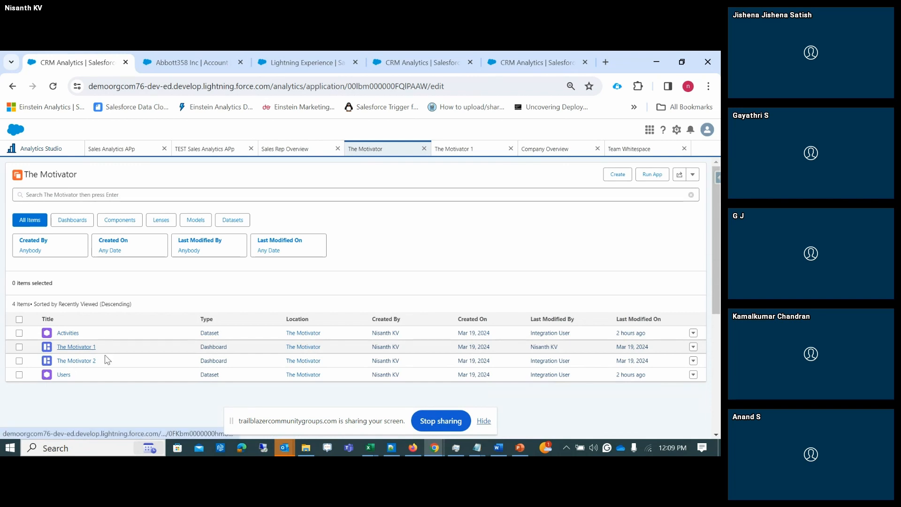
click(72, 220)
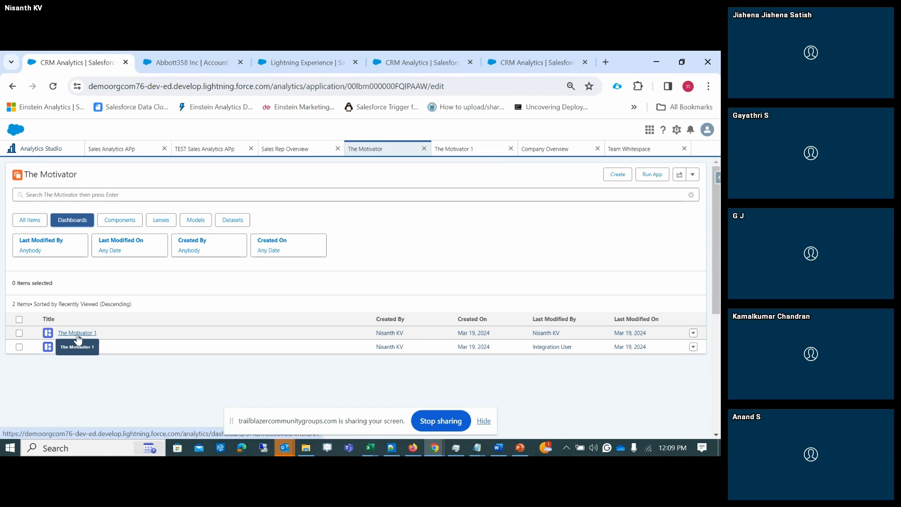
click(76, 347)
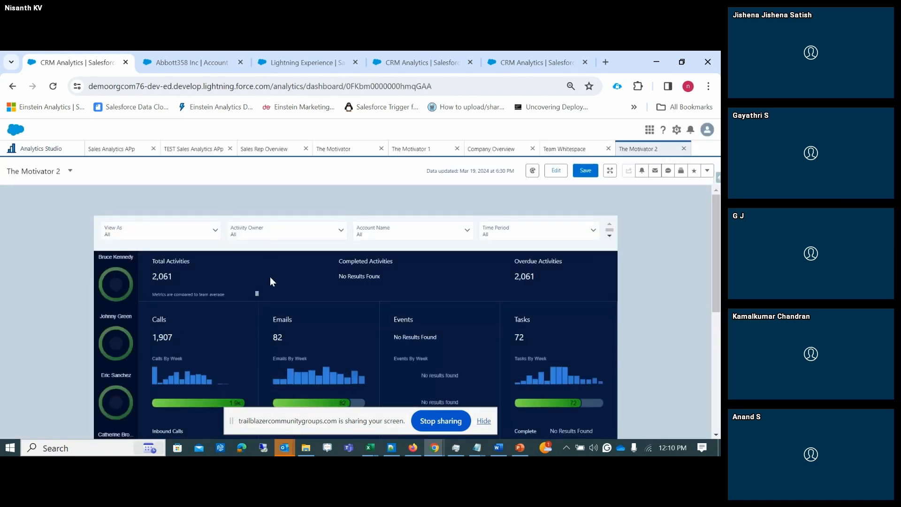
scroll(269, 277, down, 7)
scroll(271, 285, up, 7)
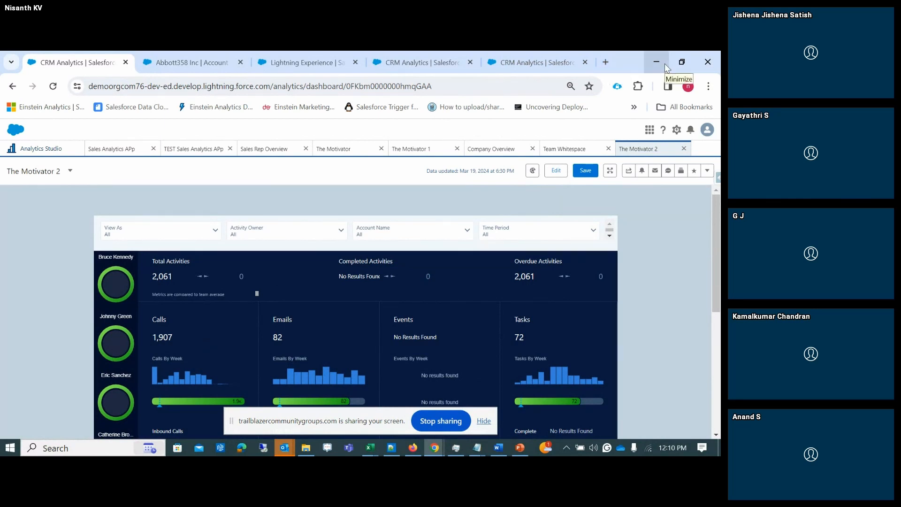
Switch to the Trailblazer meeting room and end the screen share.
key(alt+Tab)
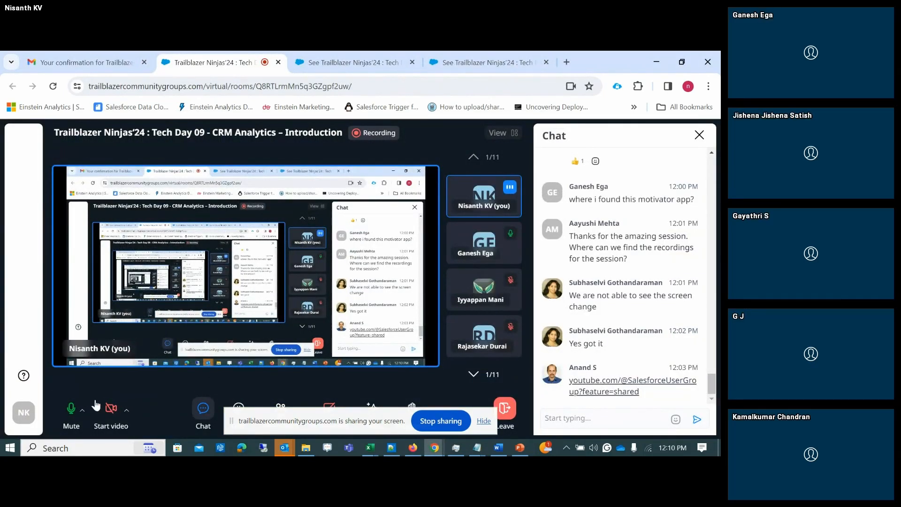
click(458, 423)
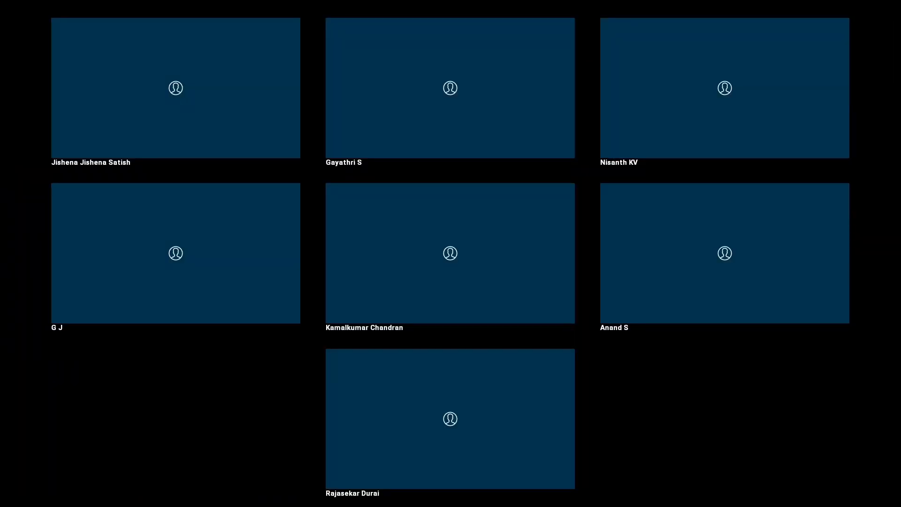
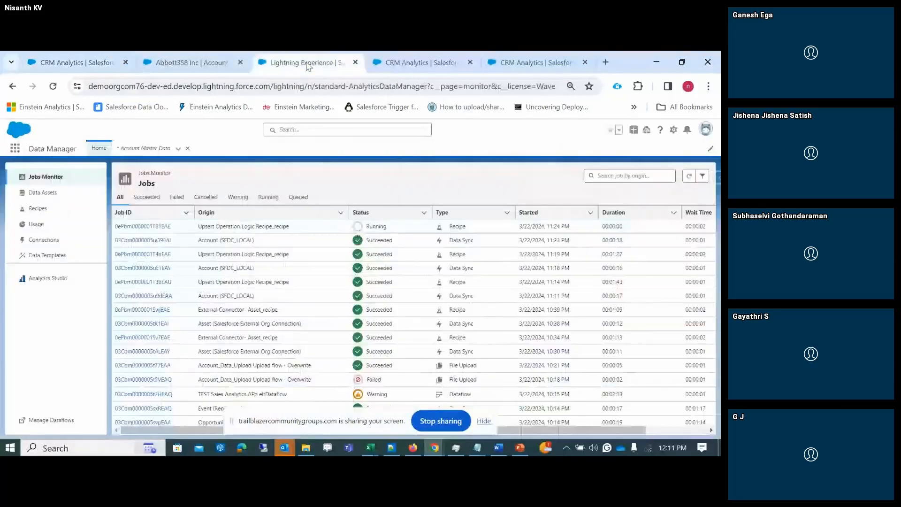
Open the Upsert Operation Logic Recipe from its newest job and inspect the Filter 0, Transform 0 and Filter 1 nodes.
click(149, 226)
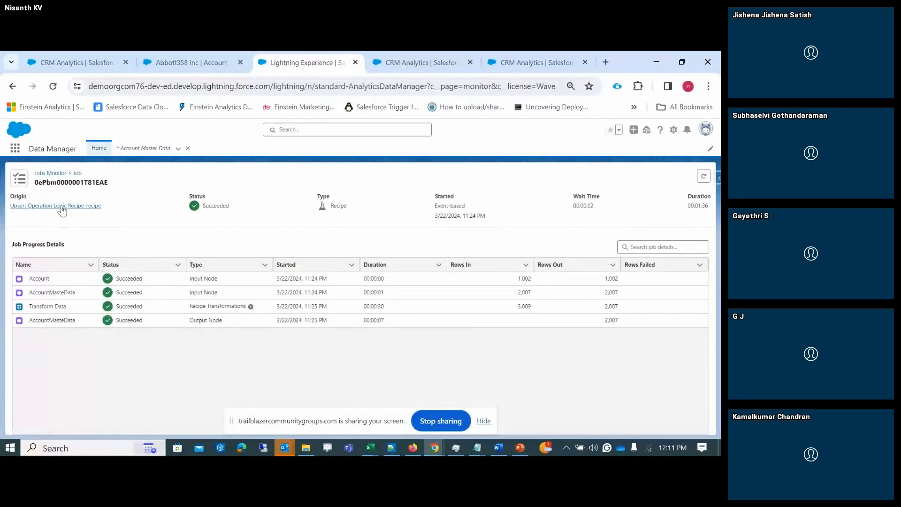
click(62, 206)
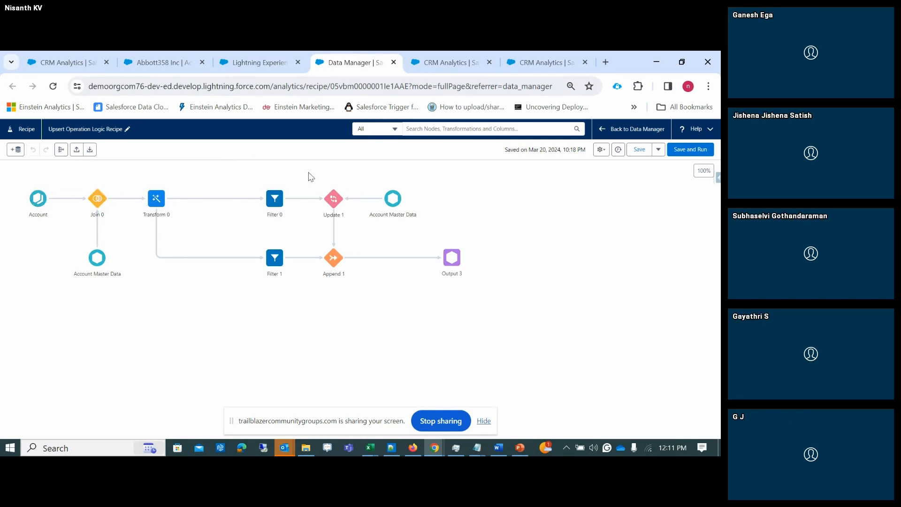
click(272, 202)
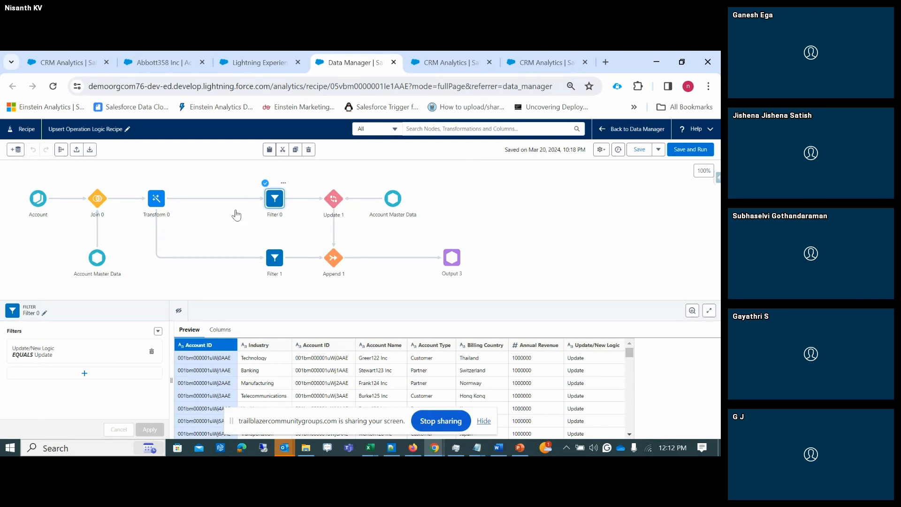
click(156, 199)
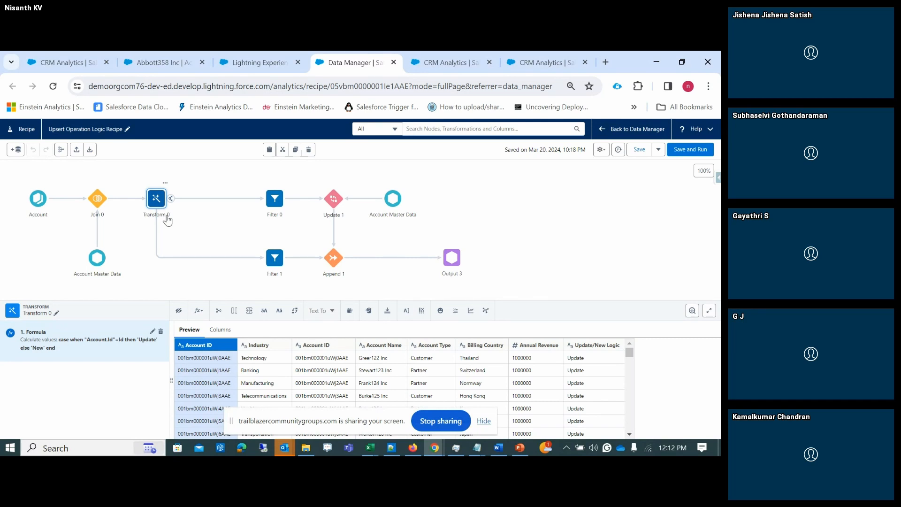
click(275, 199)
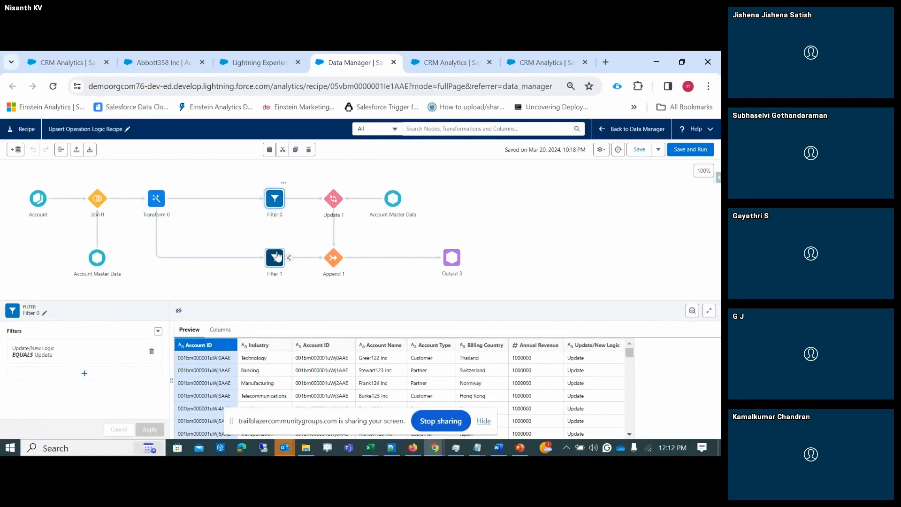
click(276, 265)
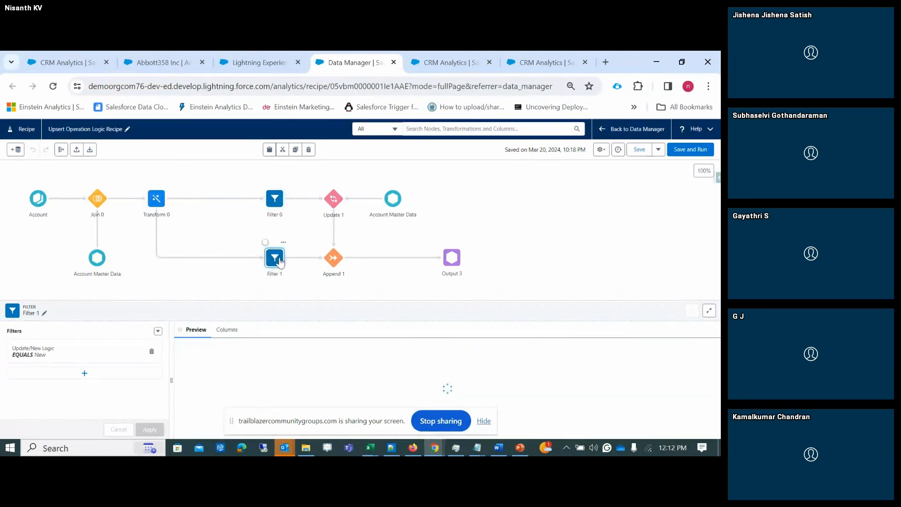
Examine the key pairs and updated columns configured in the recipe's Update 1 node.
click(332, 199)
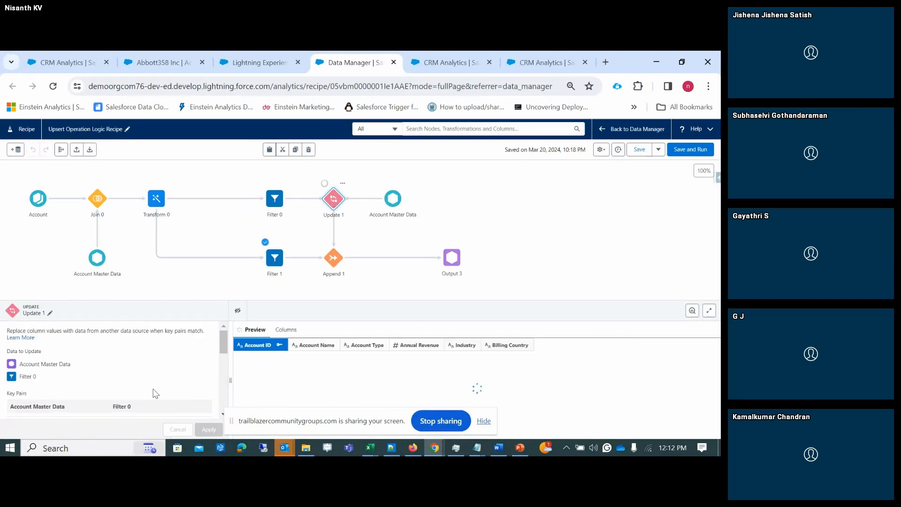
scroll(166, 367, down, 2)
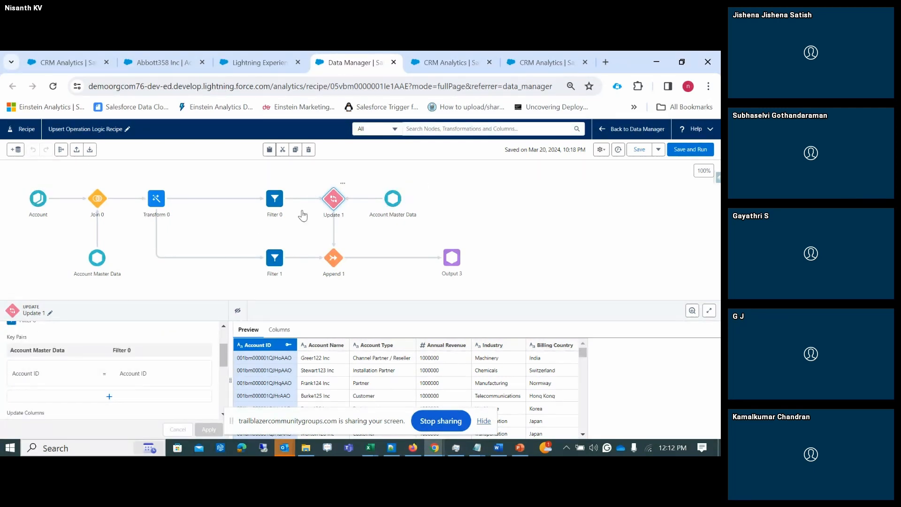
scroll(100, 383, down, 3)
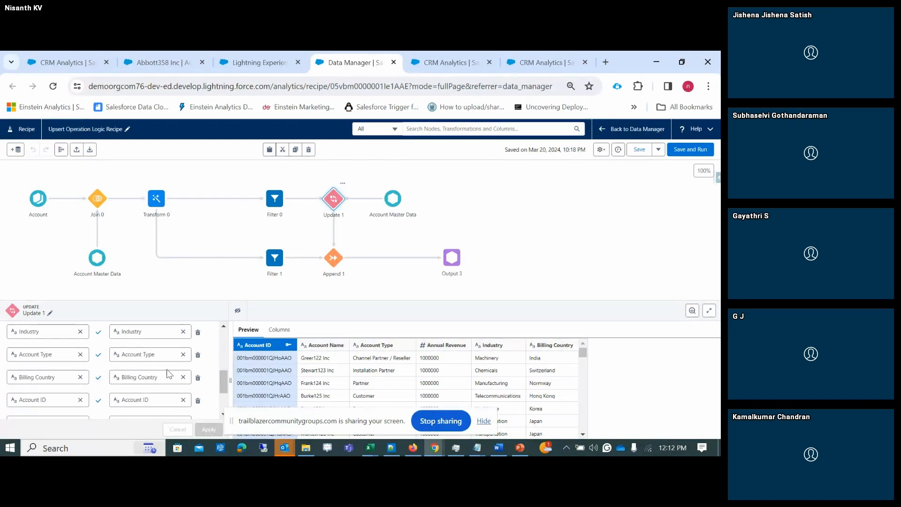
Review the column mappings of the Append 1 node and open the Account input node's details.
click(329, 262)
scroll(87, 384, down, 5)
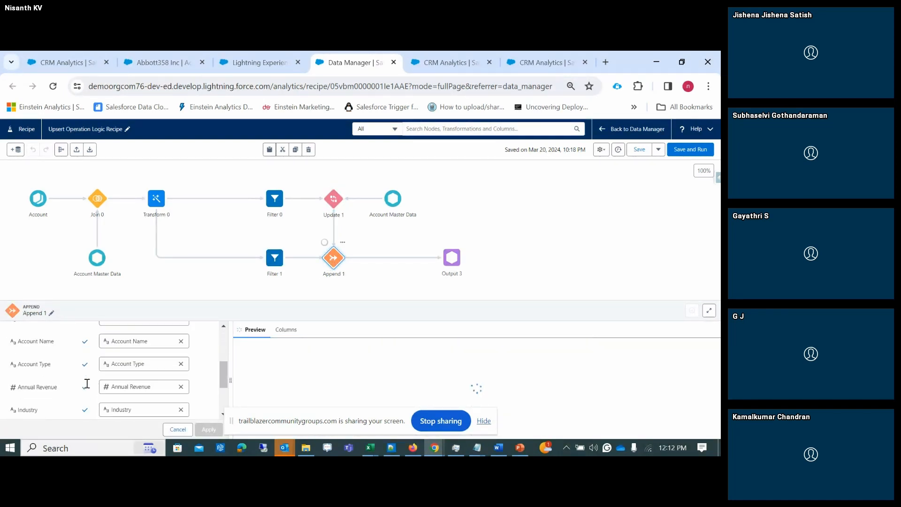
scroll(168, 358, down, 3)
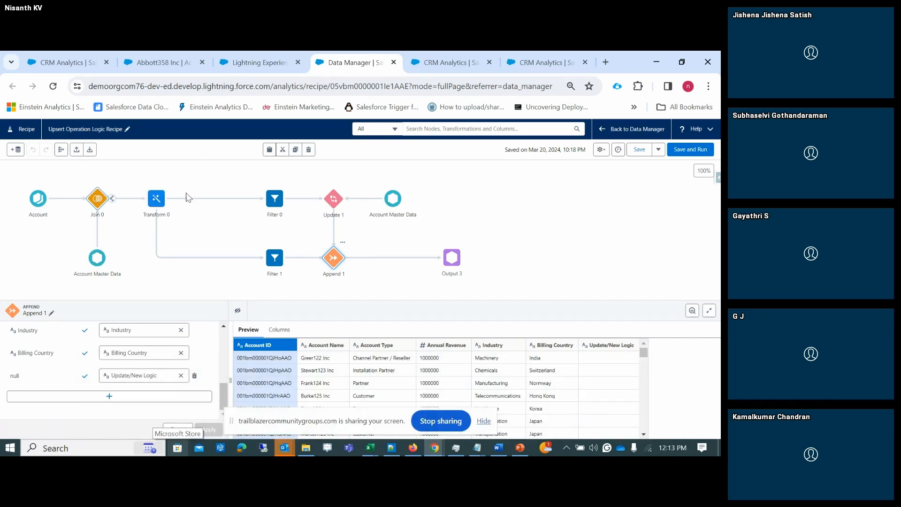
click(39, 201)
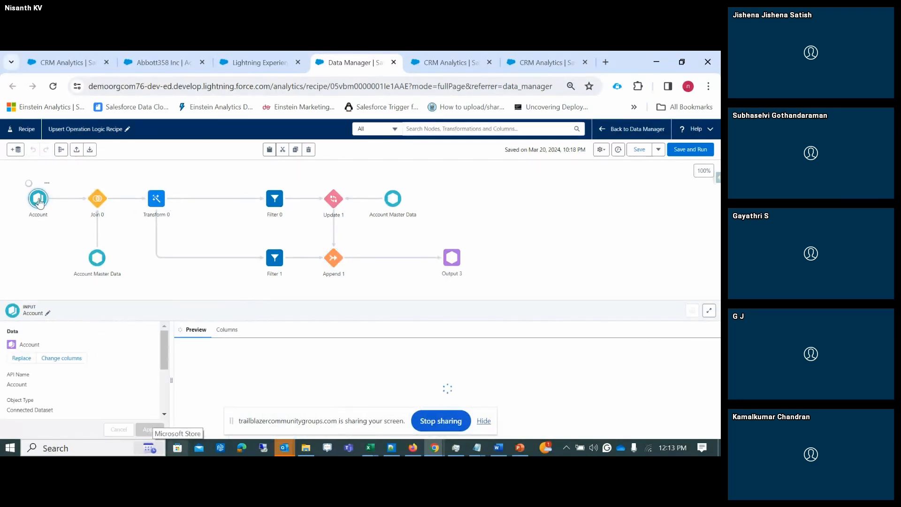
Inspect the rest of the Account input's details, then the joined Account Master Data input, Transform 0 and Filter 0 nodes.
scroll(56, 339, down, 3)
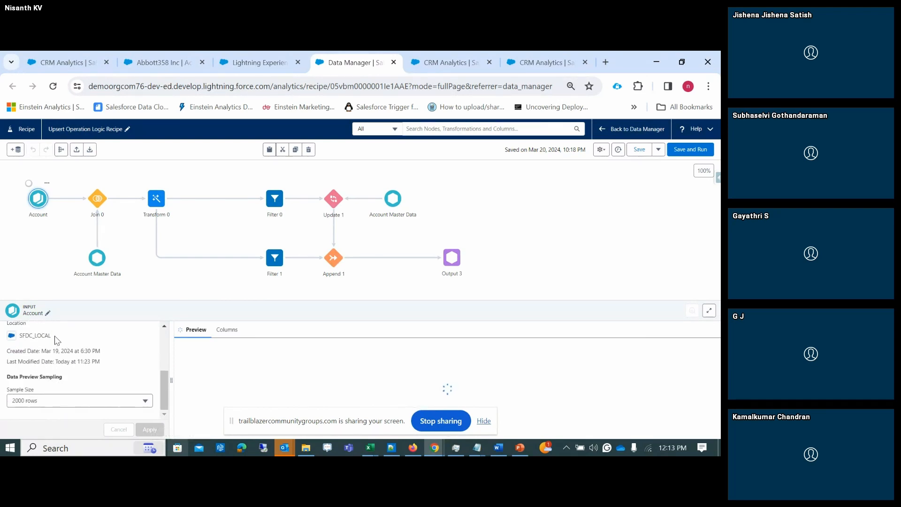
scroll(57, 347, up, 2)
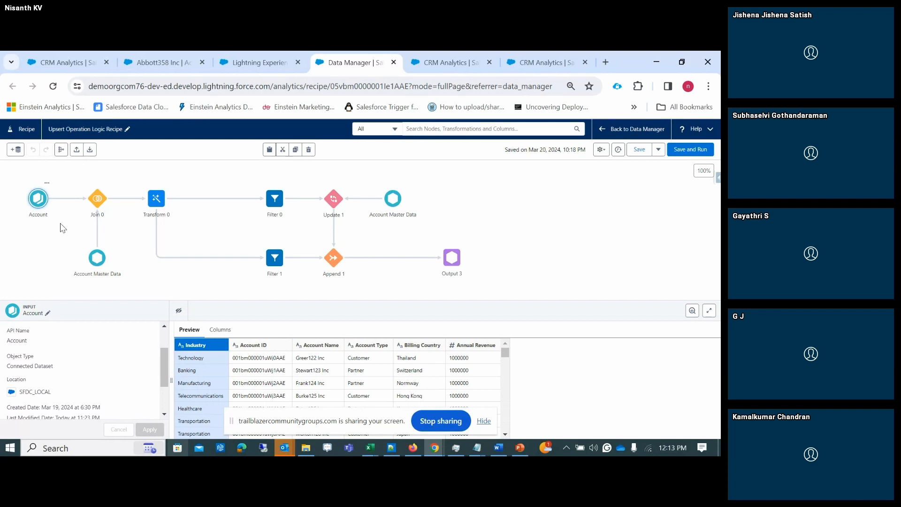
click(98, 259)
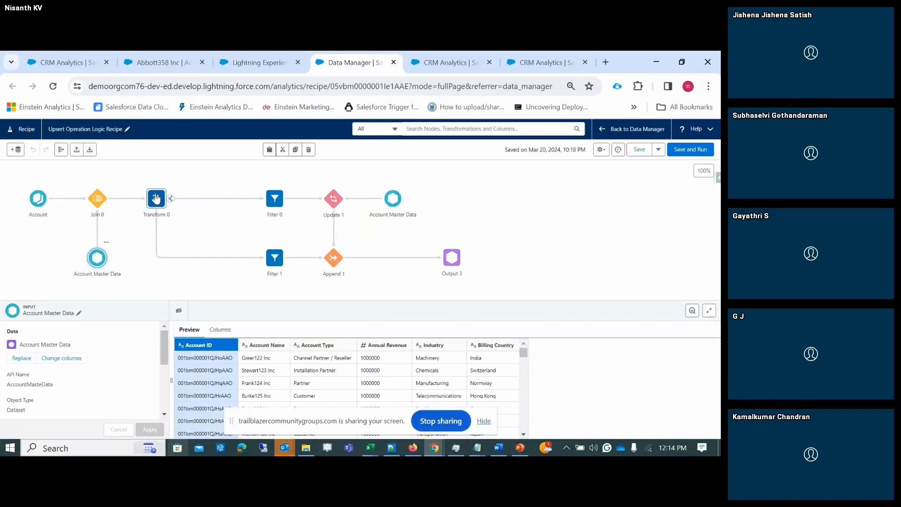
click(156, 199)
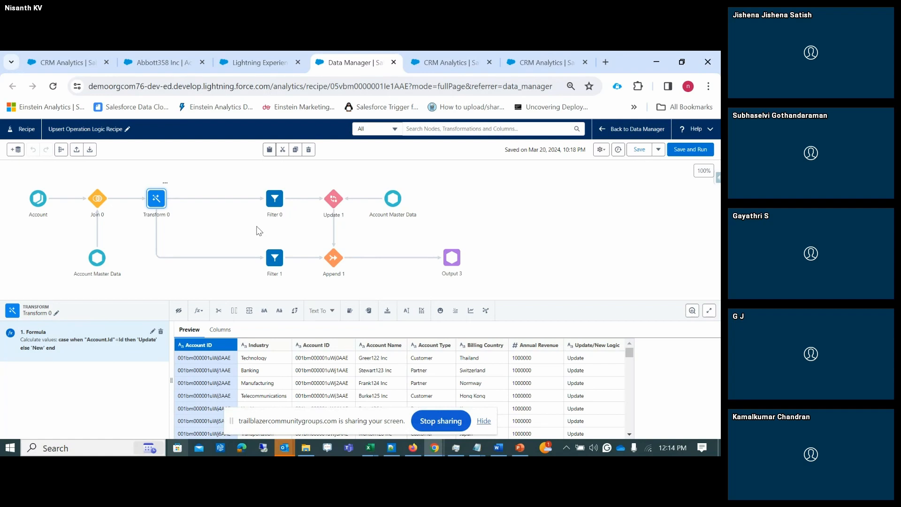
click(274, 202)
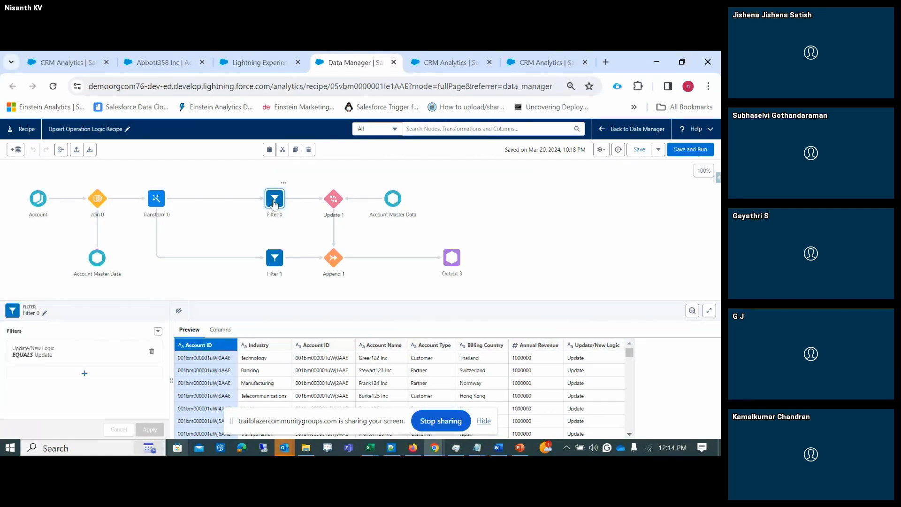
Compare the Update 1 node's configuration with the Account Master Data input that feeds it.
click(331, 200)
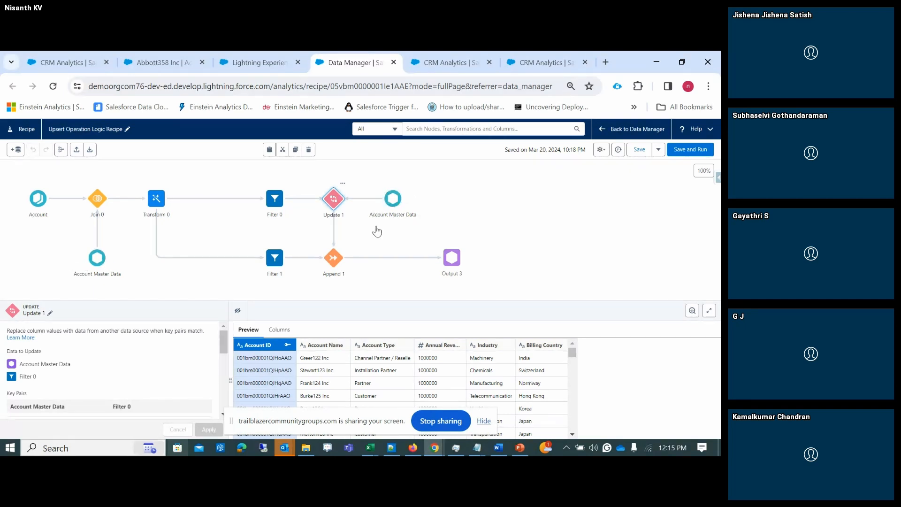
click(397, 202)
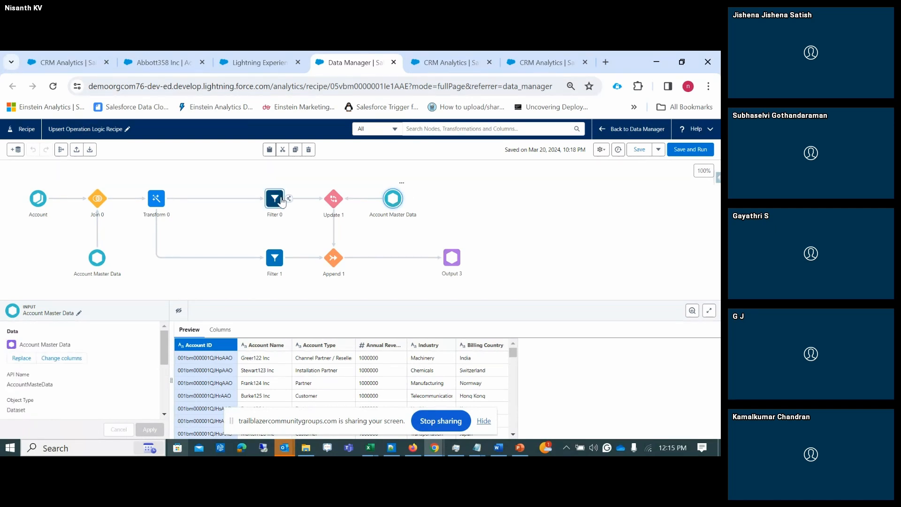
click(334, 201)
scroll(129, 374, down, 2)
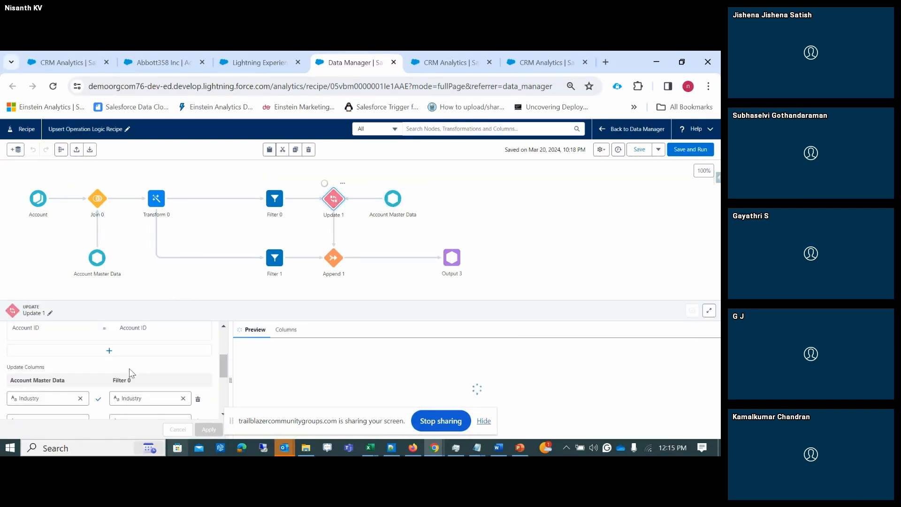
click(393, 201)
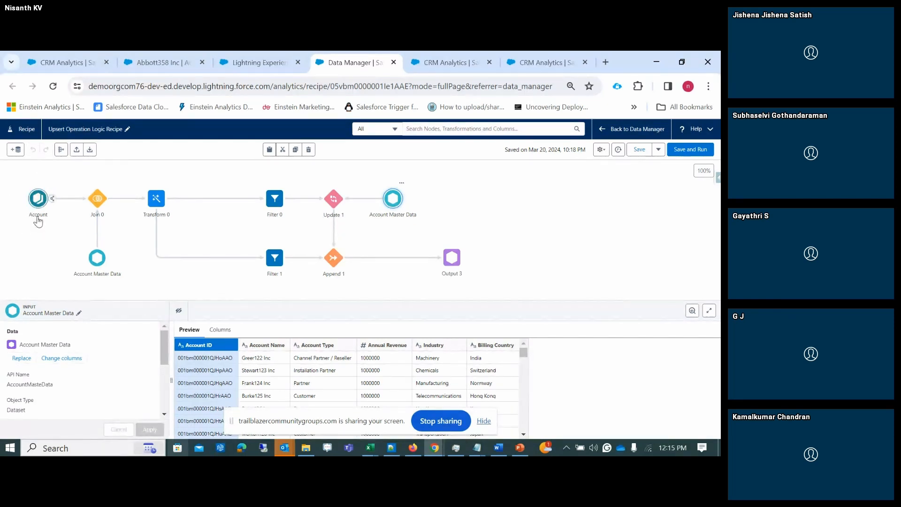
scroll(108, 371, down, 3)
Review the data to update, key pairs and update columns of the Update 1 node.
click(333, 198)
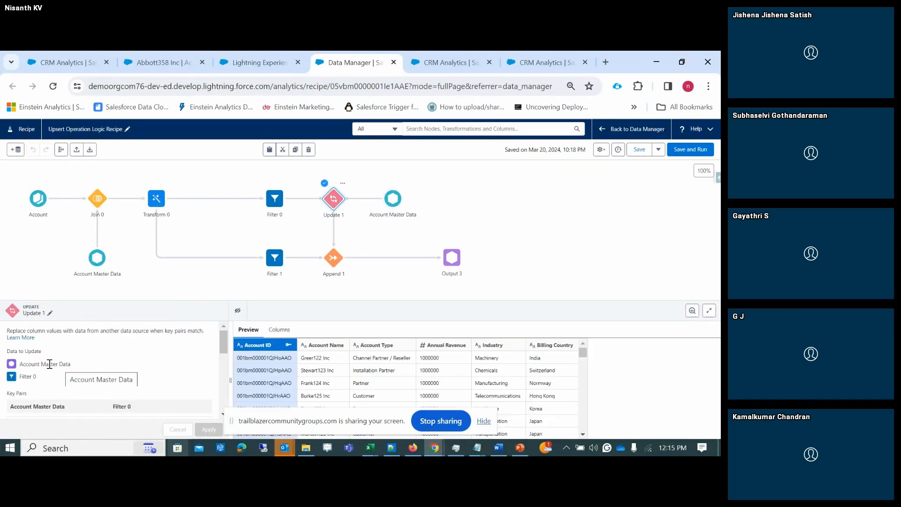
scroll(37, 377, down, 3)
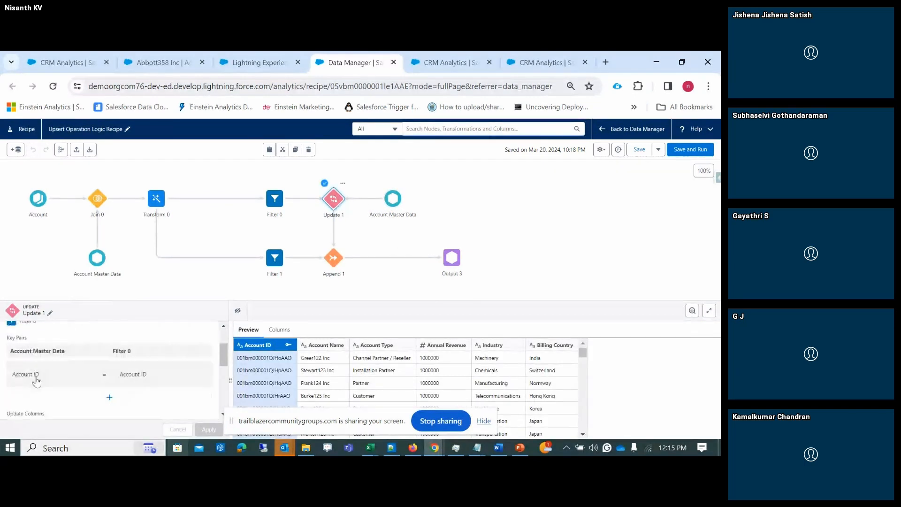
scroll(37, 377, up, 3)
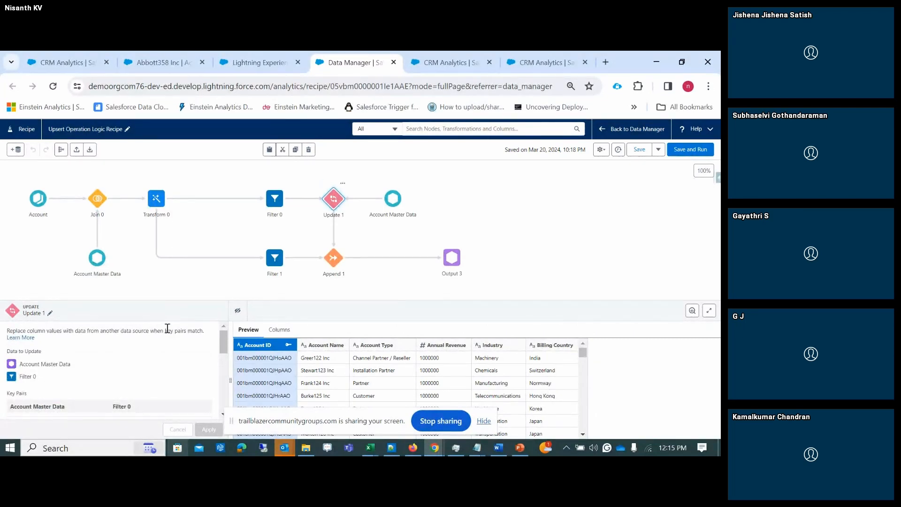
scroll(105, 386, down, 2)
scroll(144, 379, down, 5)
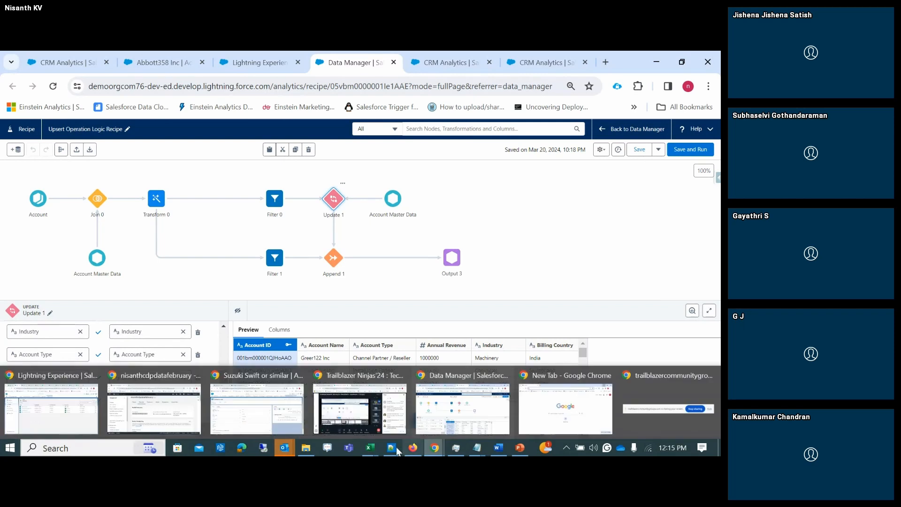
Switch to the Book5 workbook in Excel and check the sample account's Type, Industry and AR values.
mouse_move(369, 447)
click(606, 431)
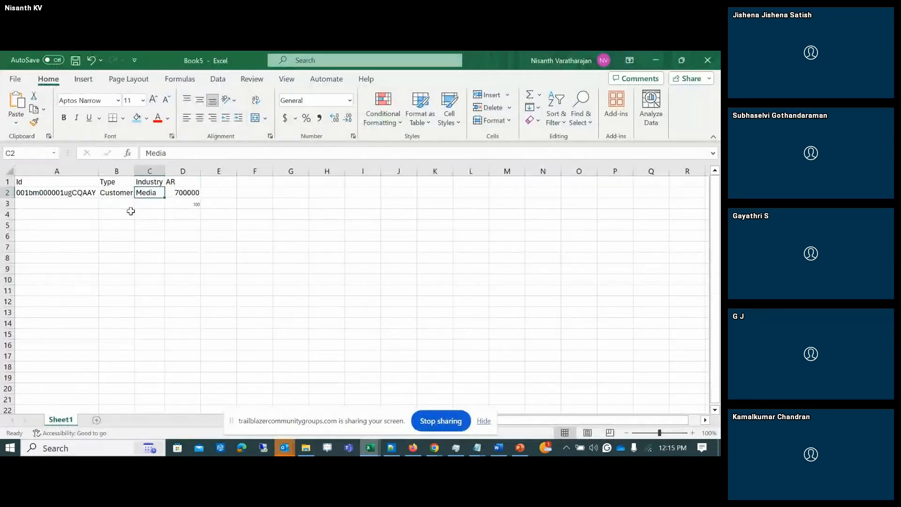
click(119, 193)
click(148, 192)
click(190, 191)
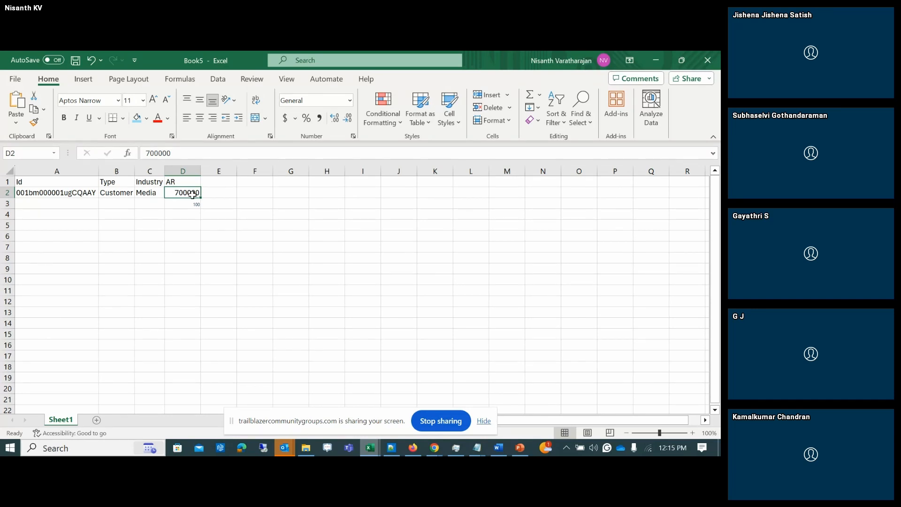
click(188, 203)
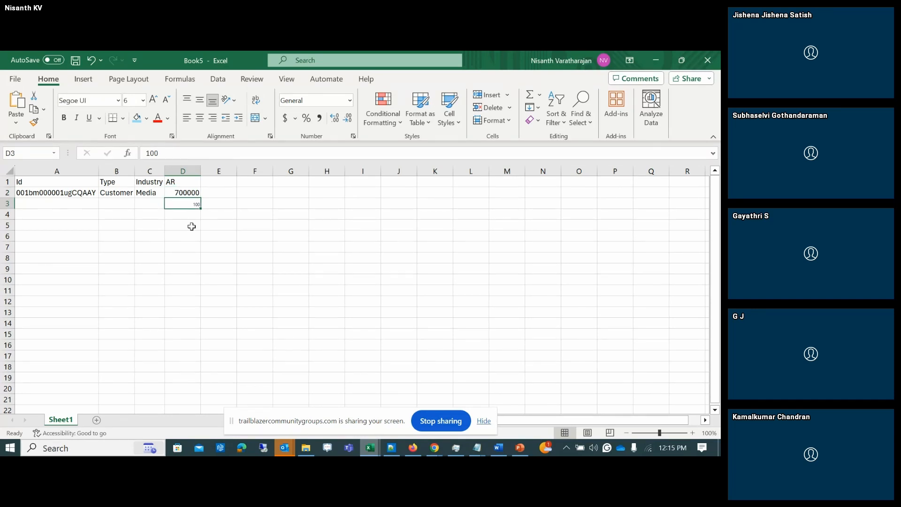
Check the recipe's update column list against the Type column in the Book5 workbook.
key(alt+Tab)
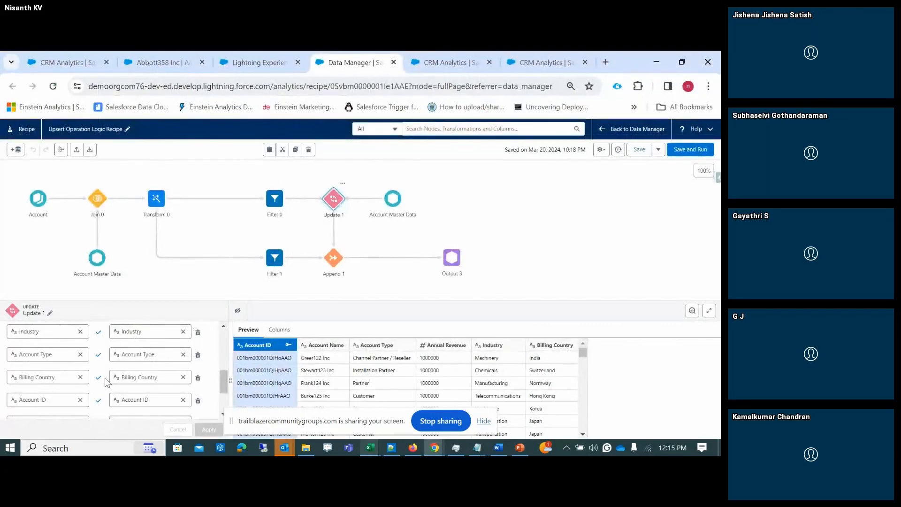
key(alt+Tab)
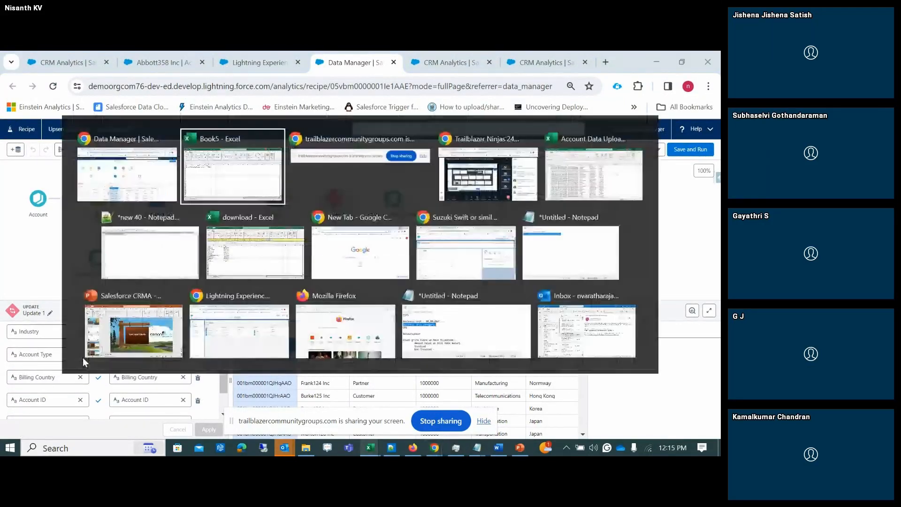
click(118, 192)
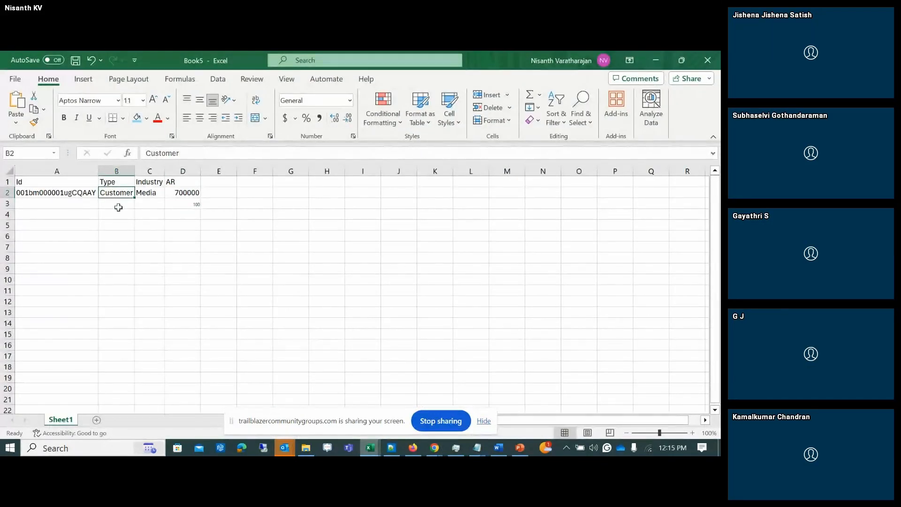
click(118, 203)
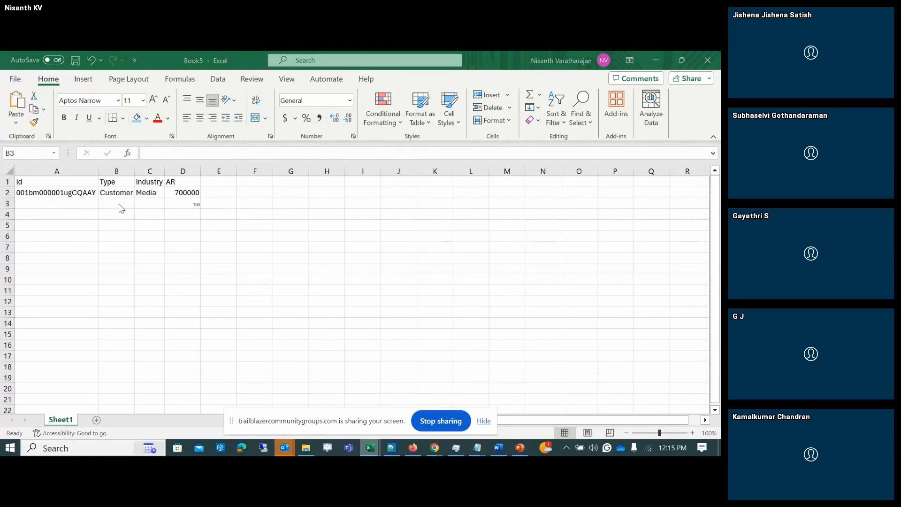
Switch to the Abbott358 Inc account record in Chrome and compare its Type and Industry with the Book5 workbook.
key(alt+Tab)
click(162, 56)
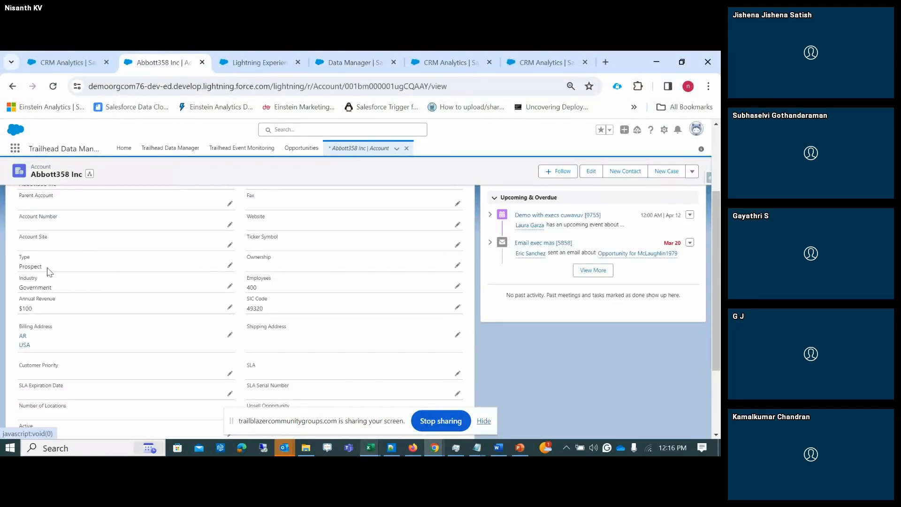
key(alt+Tab)
click(150, 192)
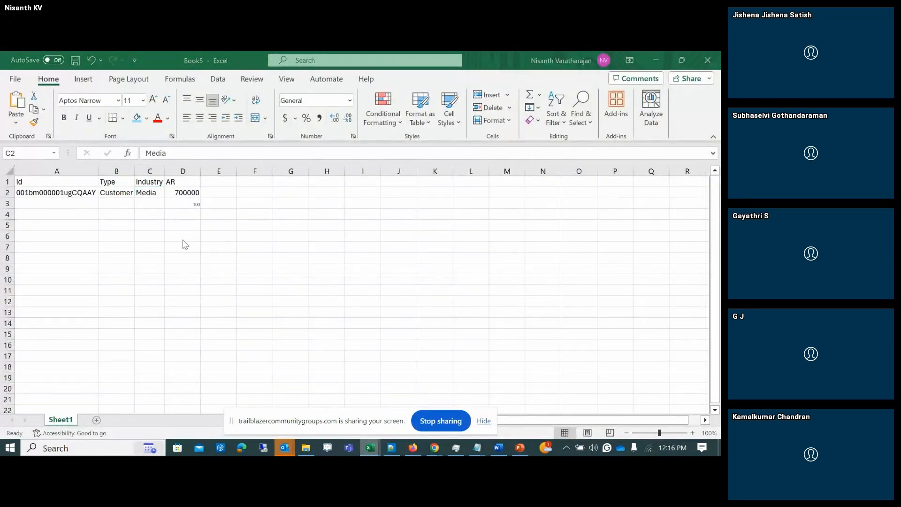
key(alt+Tab)
key(alt+Tab)
key(alt+Tab)
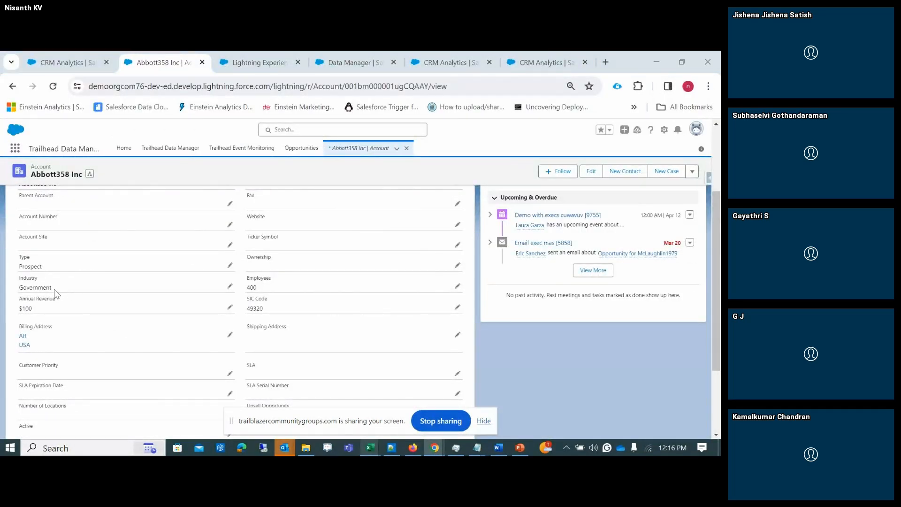
Compare the AR value in the Book5 workbook with the Annual Revenue on the Abbott358 Inc account record.
key(alt+Tab)
key(alt+Tab)
key(alt+Tab)
click(187, 193)
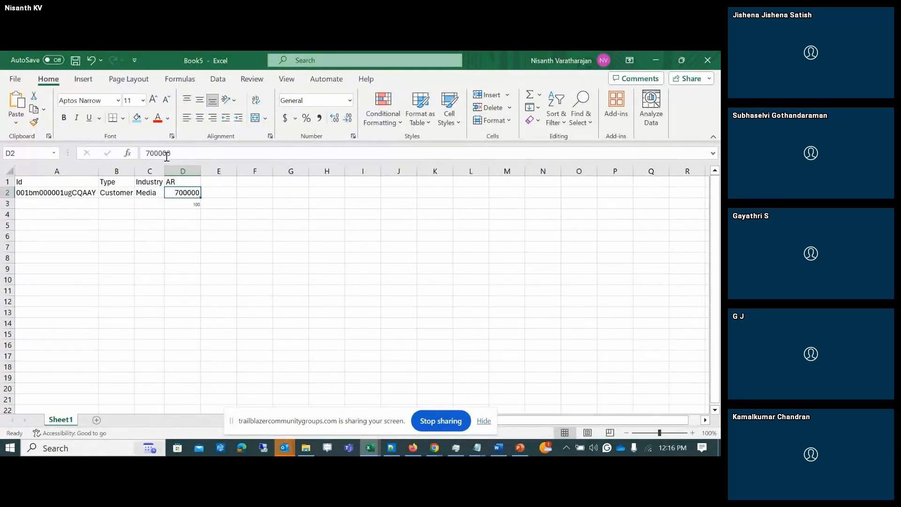
key(alt+Tab)
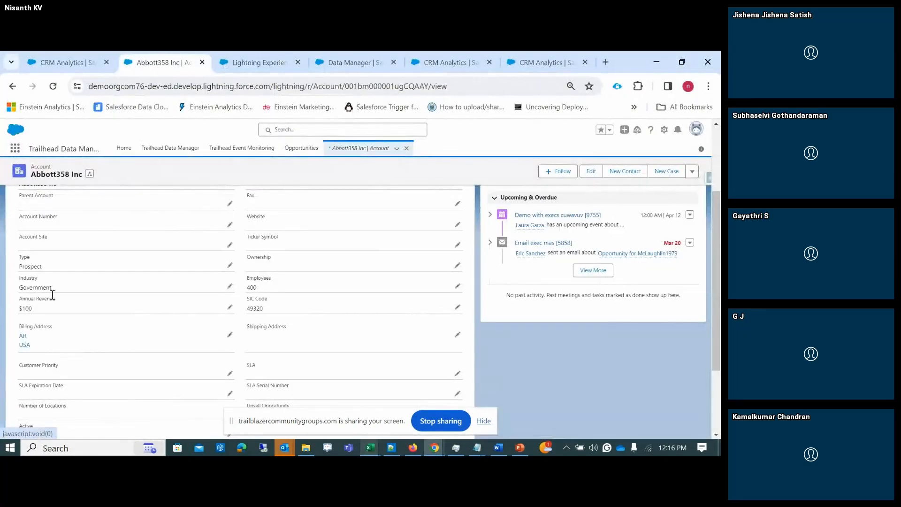
key(alt+Tab)
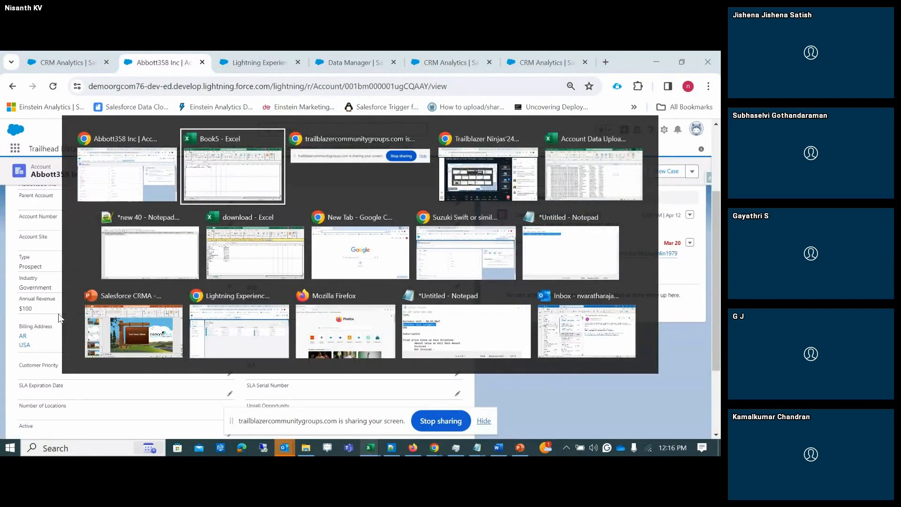
click(126, 174)
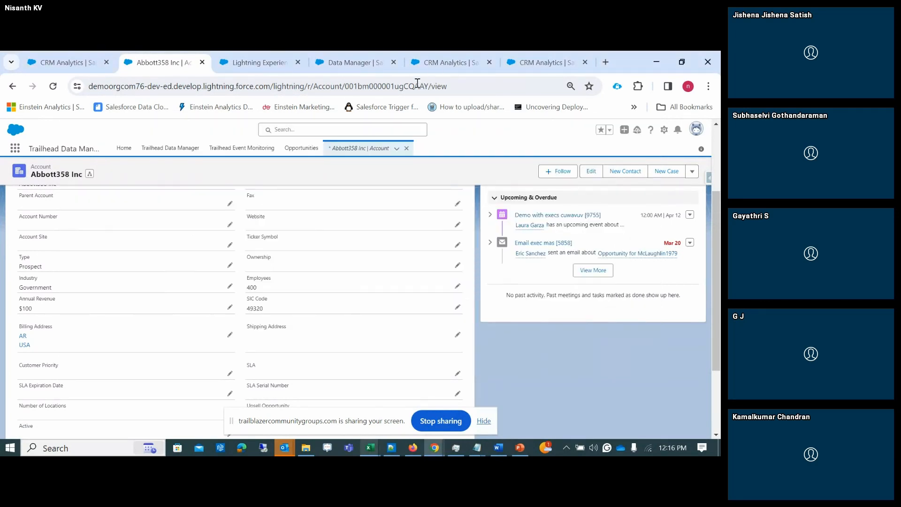
Return to the Upsert Operation Logic Recipe and review the remaining update columns of the Update 1 node.
click(480, 53)
click(381, 57)
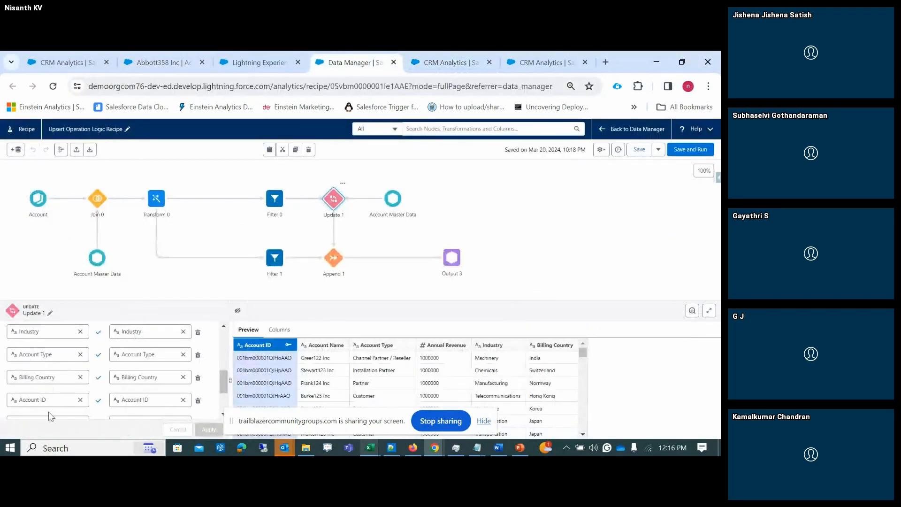
scroll(42, 361, down, 2)
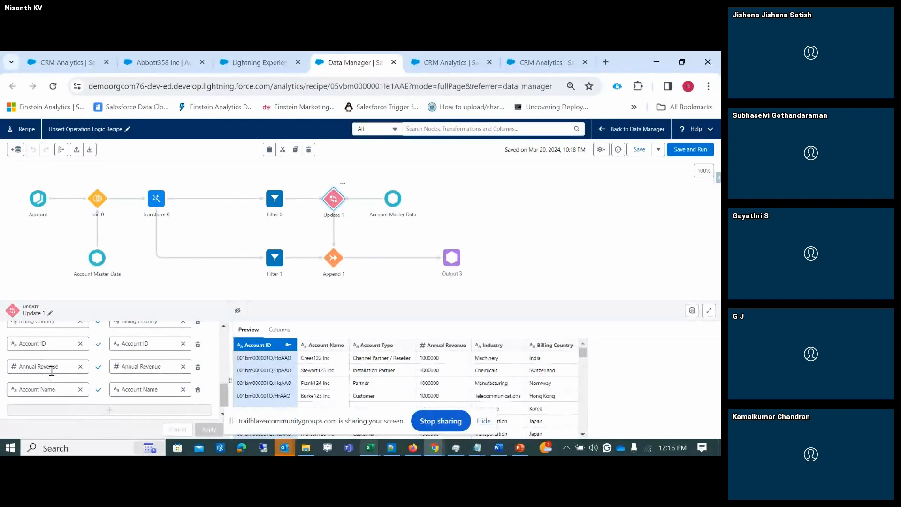
scroll(52, 396, down, 3)
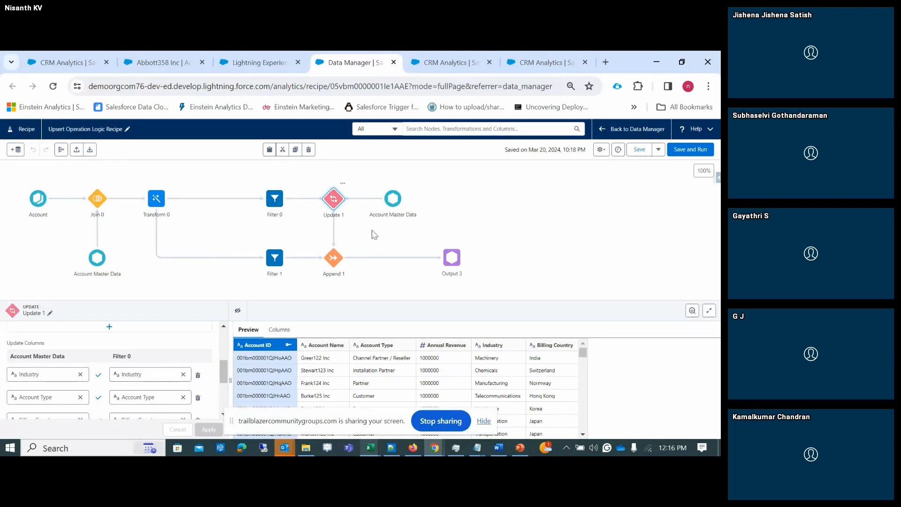
Review the column mappings of the Append 1 node and the dataset settings of the Output 3 node.
click(333, 257)
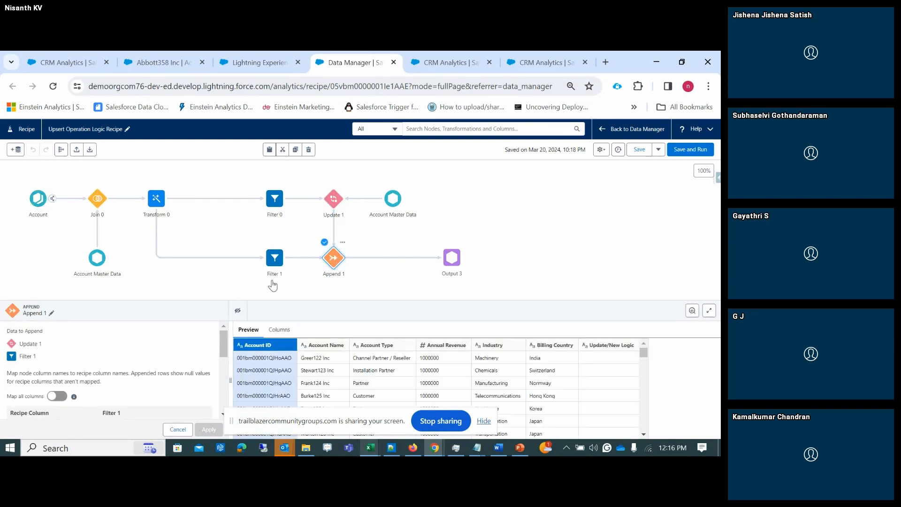
scroll(103, 371, down, 4)
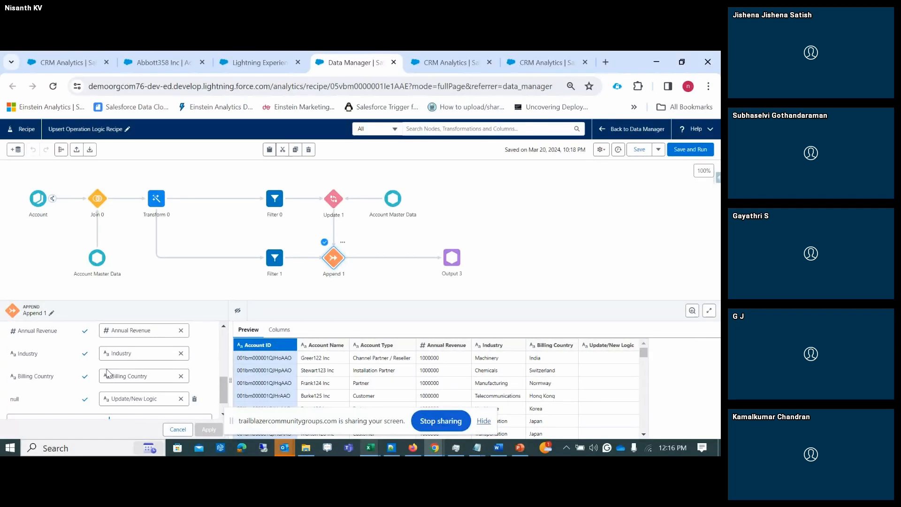
scroll(107, 375, down, 1)
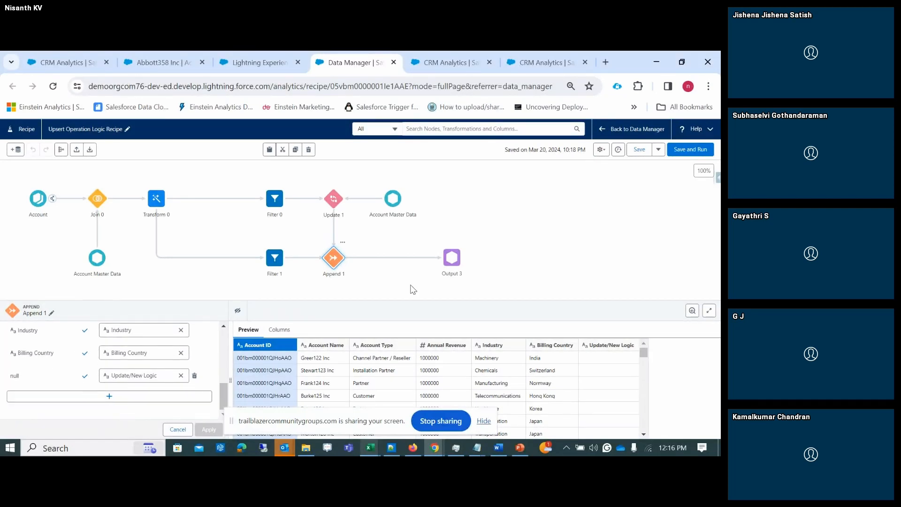
click(452, 257)
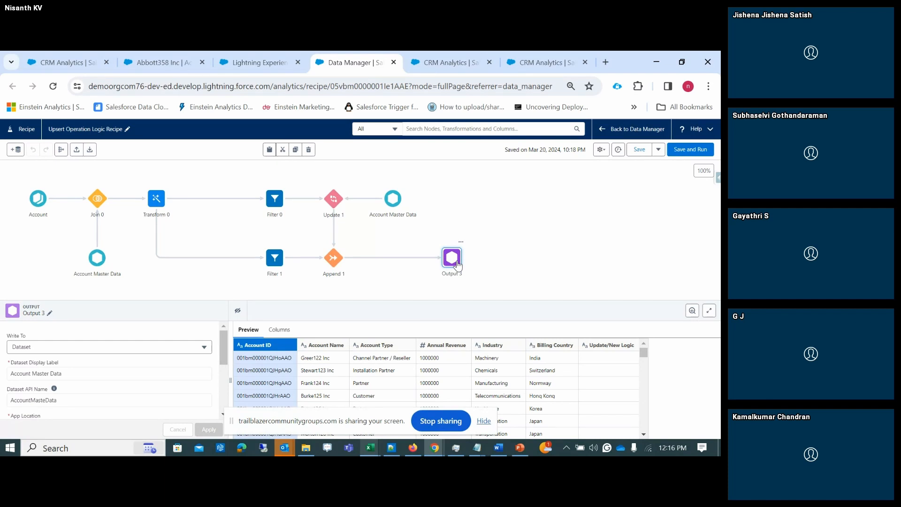
Hide the screen-sharing notice, switch to the Trailblazer meeting room and stop sharing the screen.
key(alt+Tab)
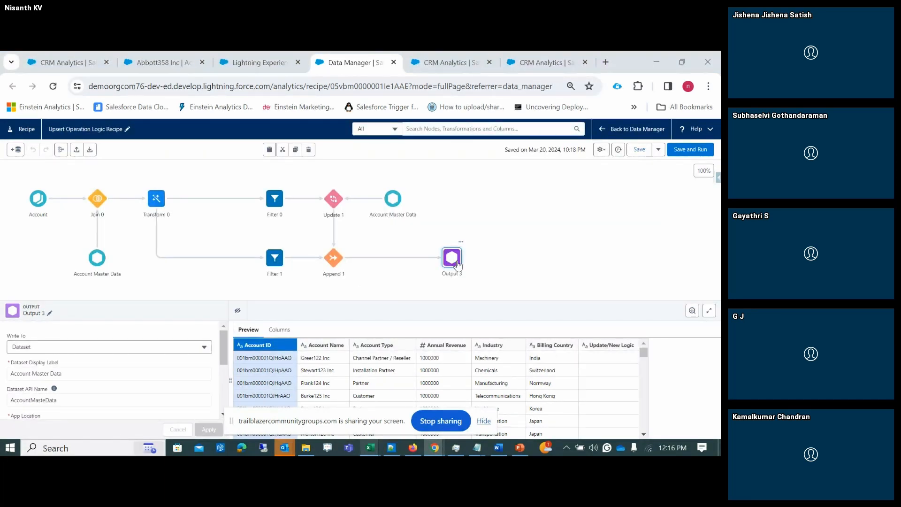
click(484, 422)
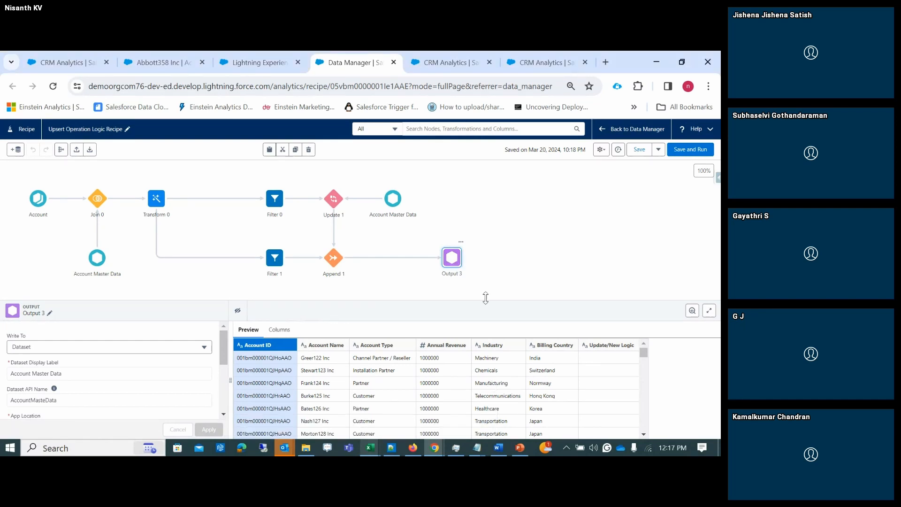
key(alt+Tab)
key(alt+Tab)
key(alt+Tab)
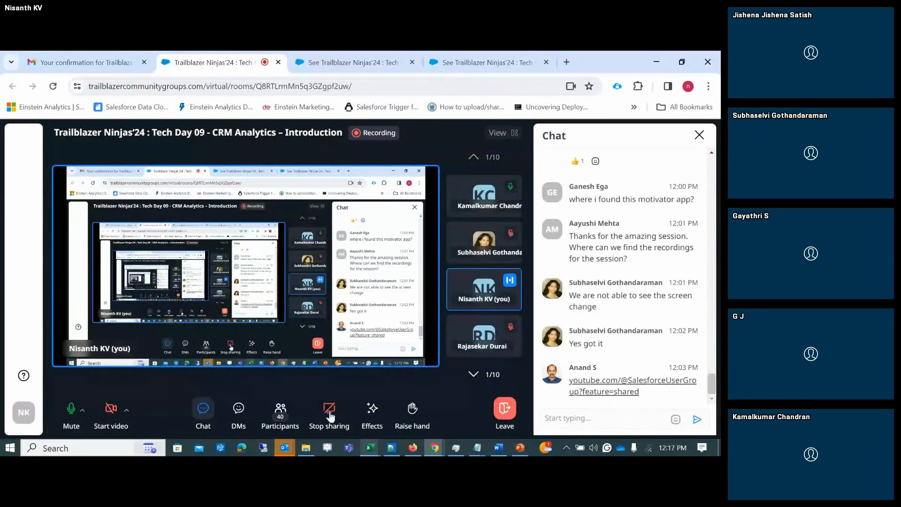
click(329, 411)
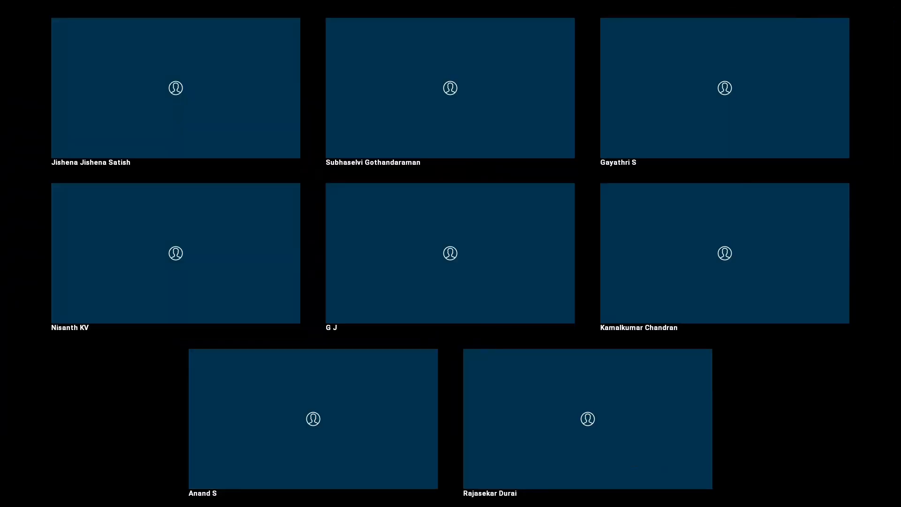